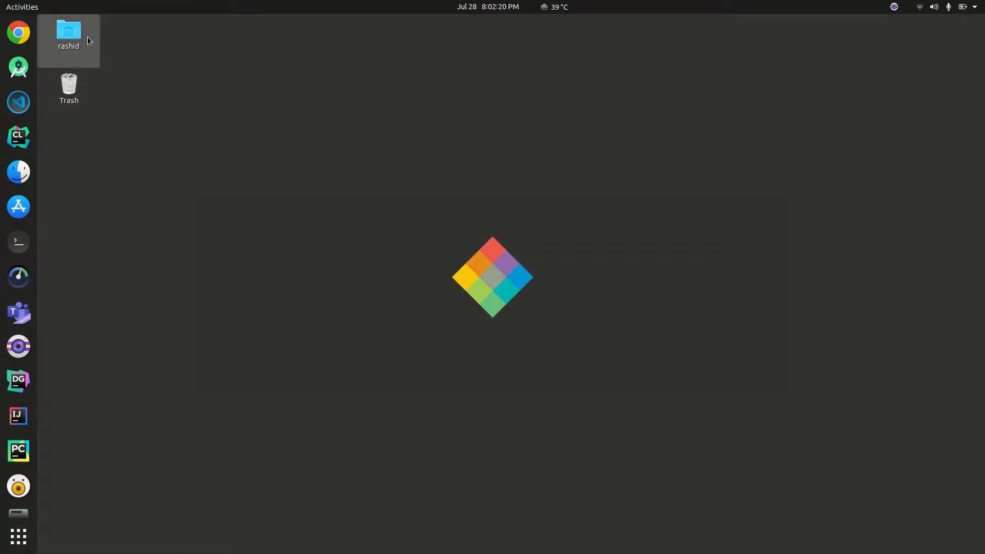
Step: View the properties of the desktop Trash icon and close them
right_click(51, 82)
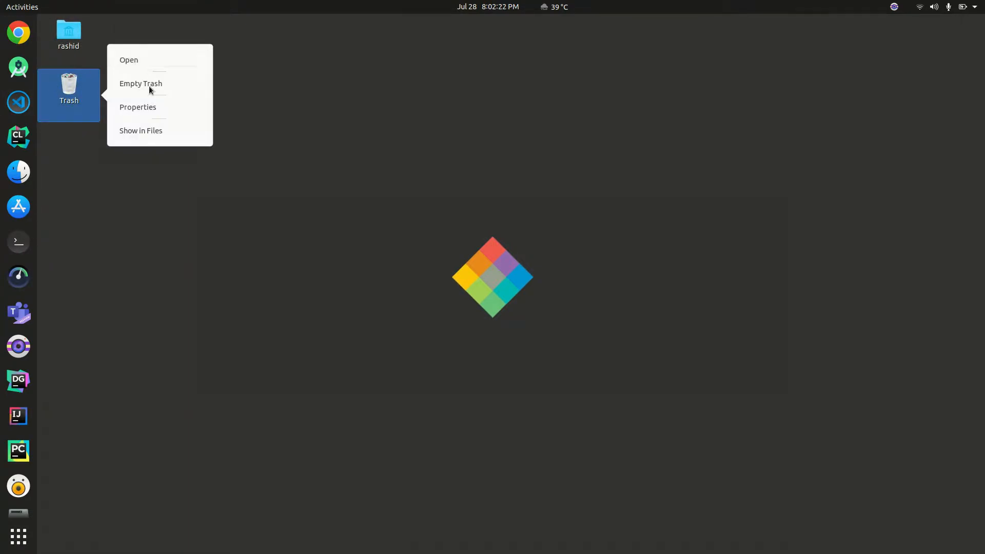
left_click(141, 109)
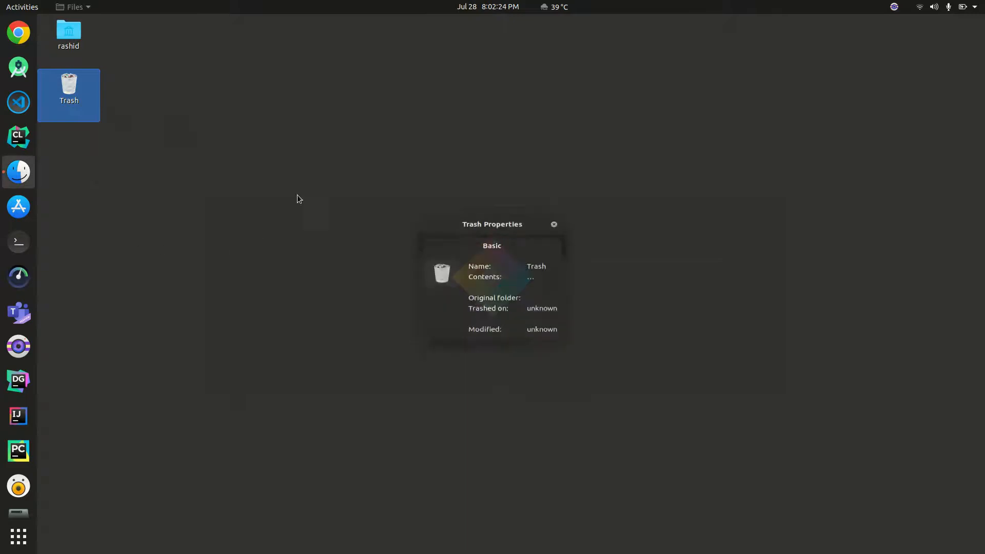
left_click(554, 217)
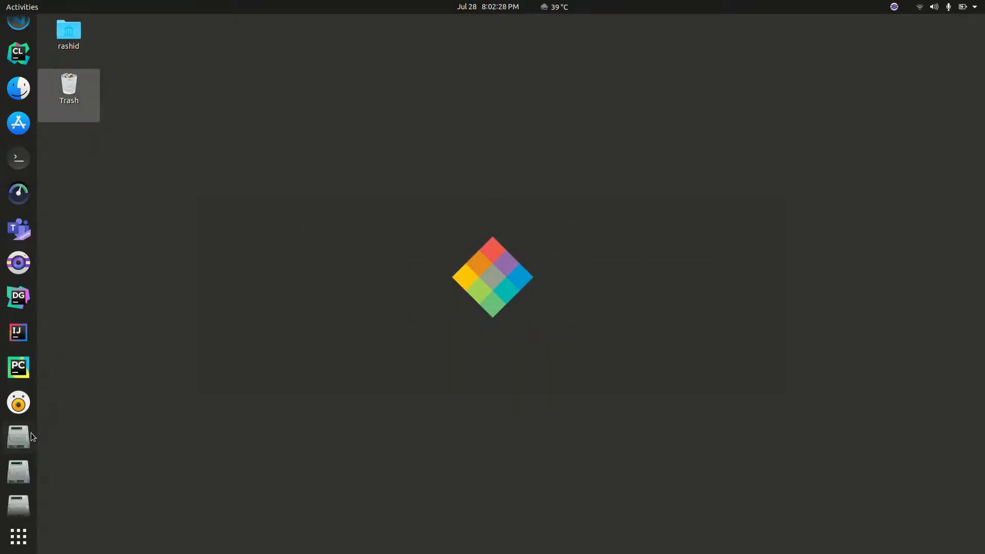
left_click(185, 228)
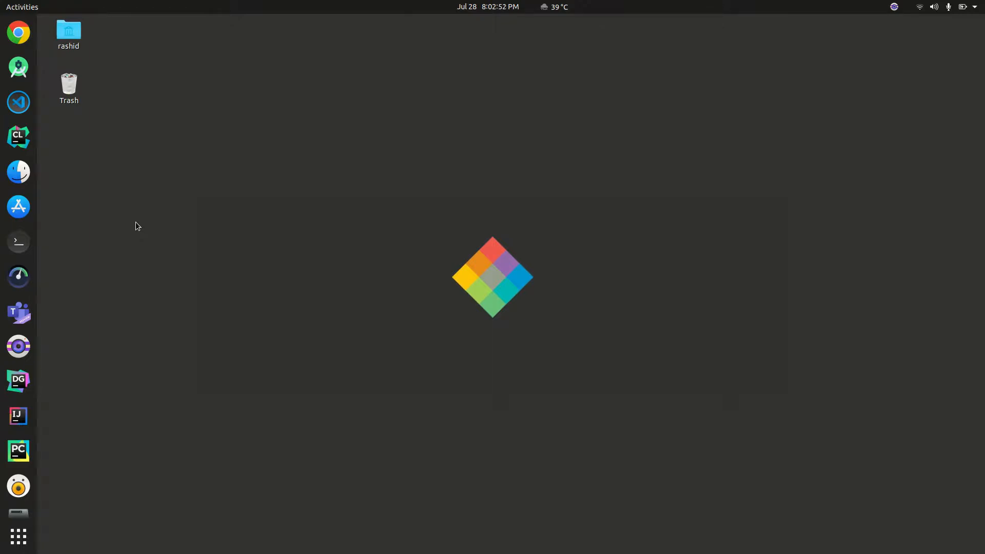
Step: Switch to Ubuntu Software, search for dconf, view the dconf Editor page and close the store
scroll(19, 242, "down", 3)
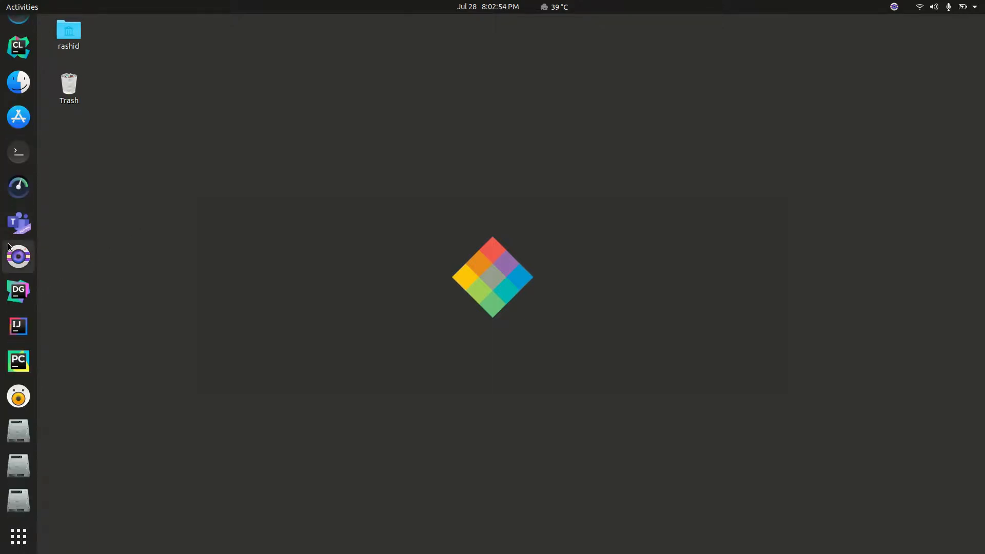
scroll(19, 151, "up", 3)
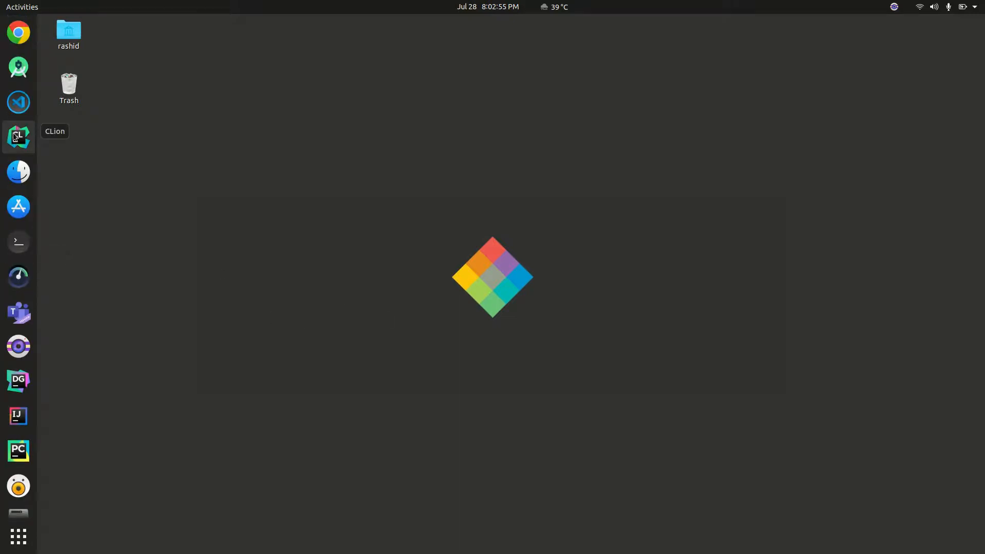
left_click(21, 205)
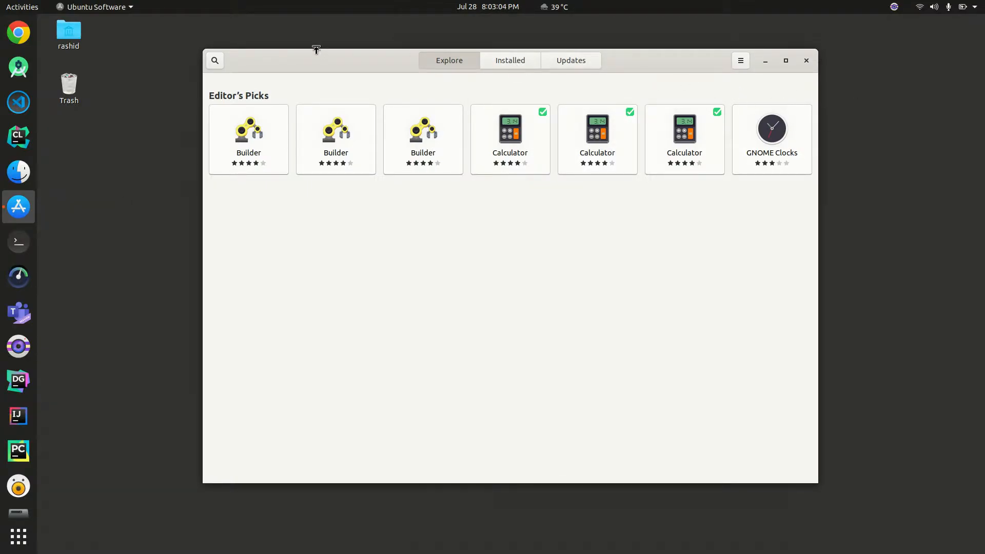
left_click(222, 61)
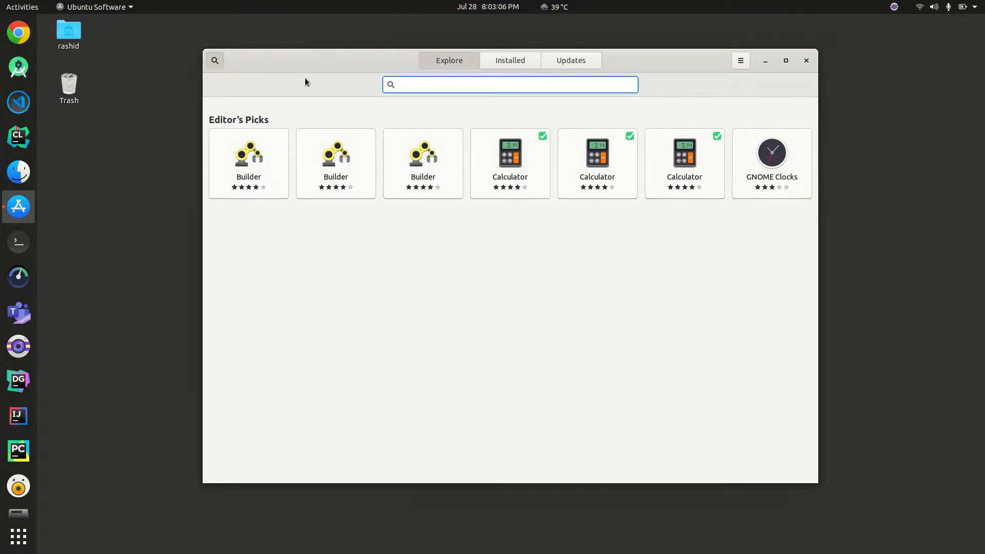
type("dconf")
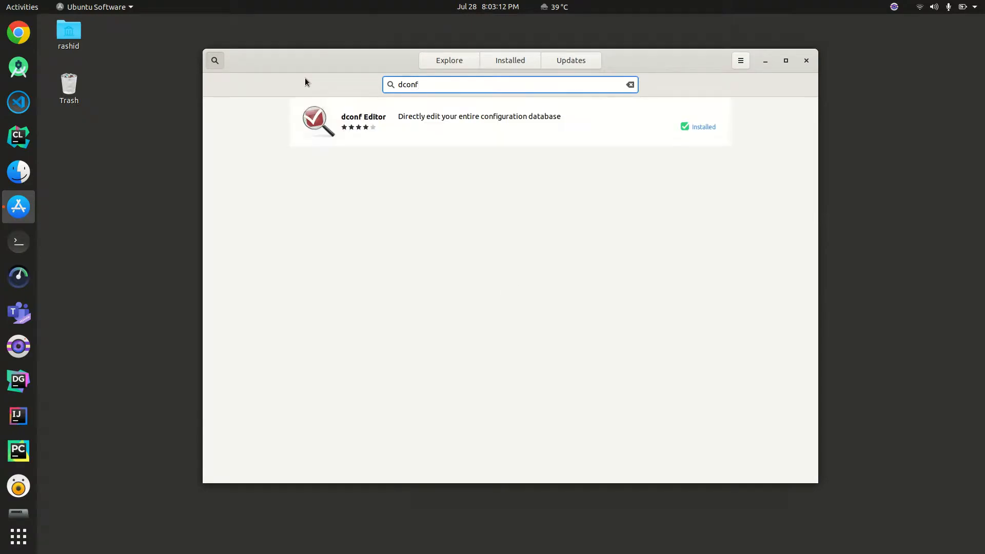
left_click(317, 119)
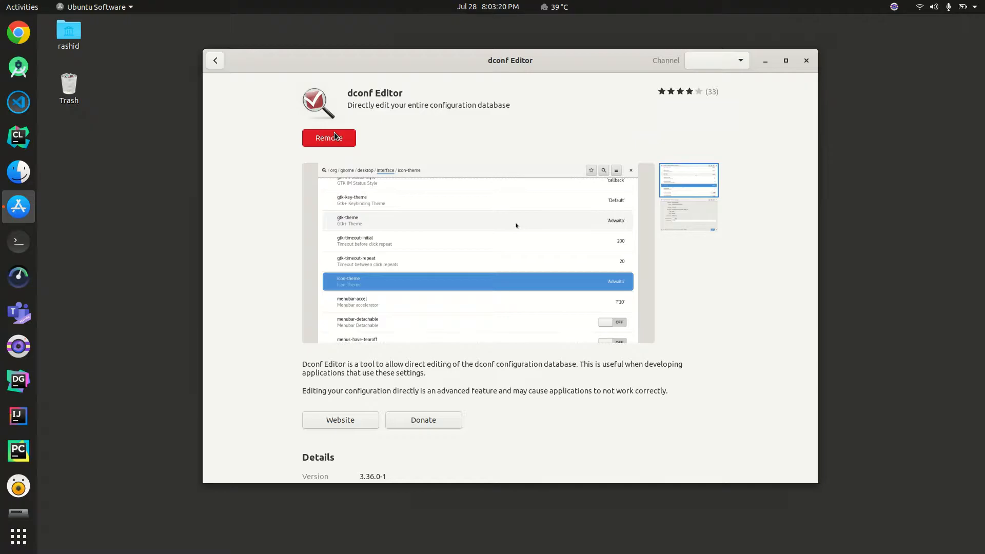
left_click(806, 61)
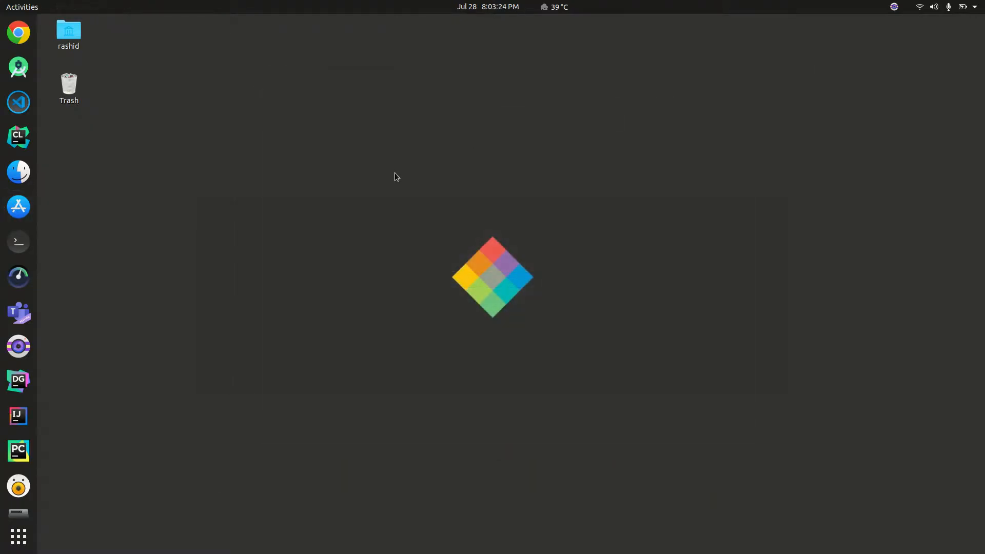
Step: Launch dconf Editor from the installed applications and accept its startup caution
left_click(24, 539)
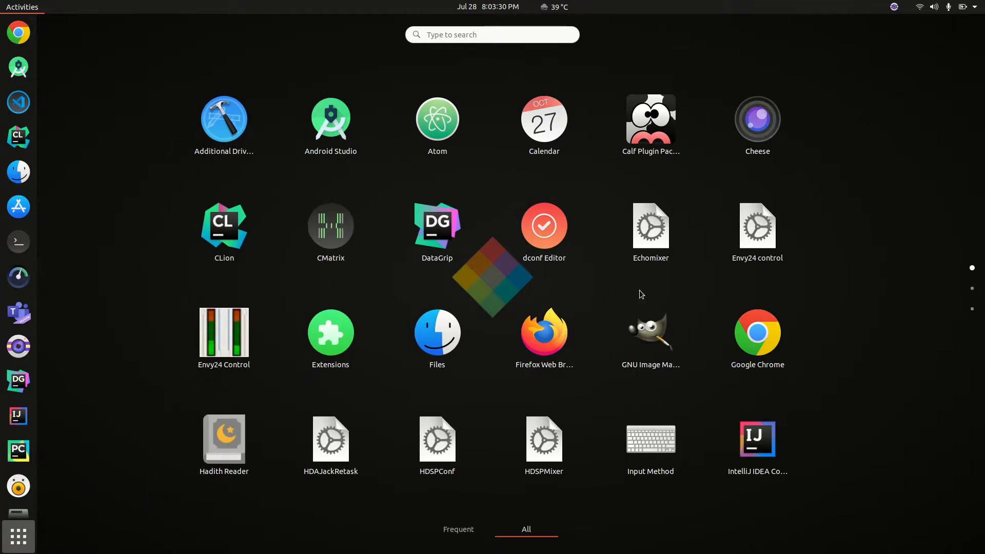
left_click(550, 231)
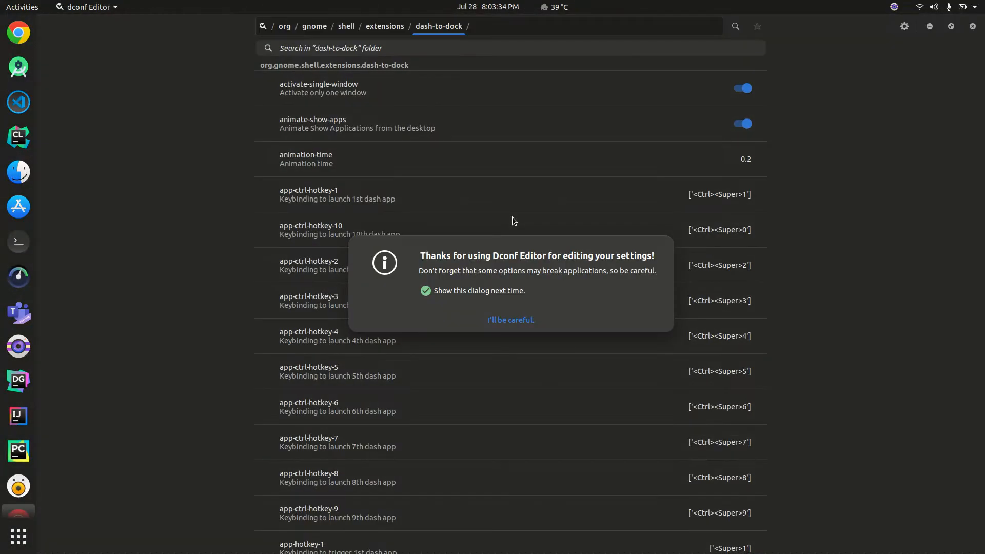
left_click(509, 322)
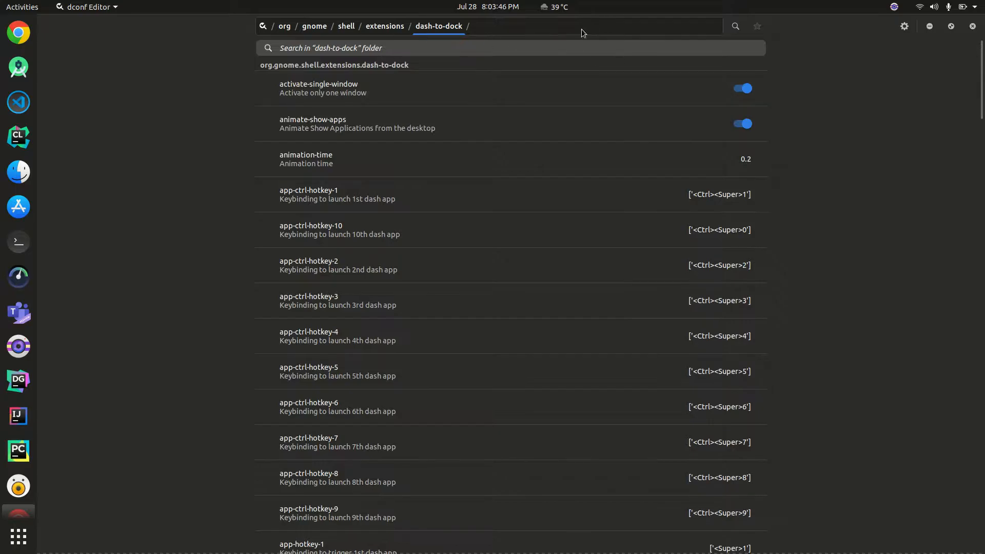
Step: Minimise and restore dconf Editor, and tile its window to the right half of the desktop
left_click(930, 27)
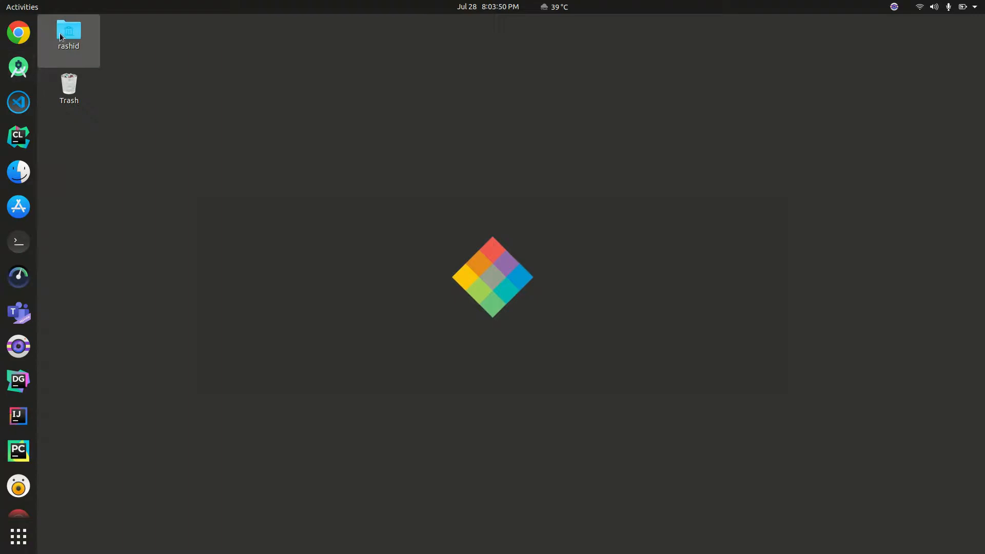
scroll(21, 520, "down", 2)
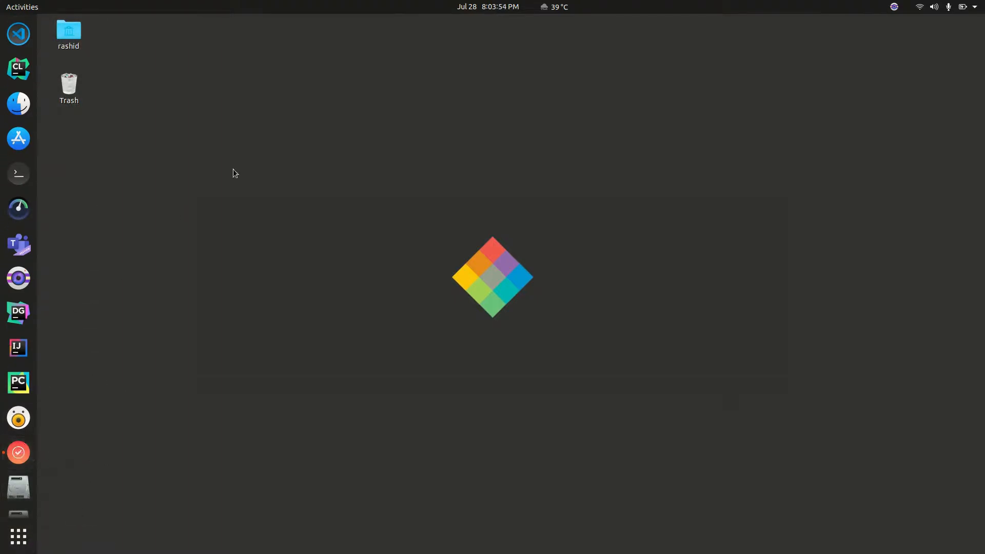
left_click(18, 453)
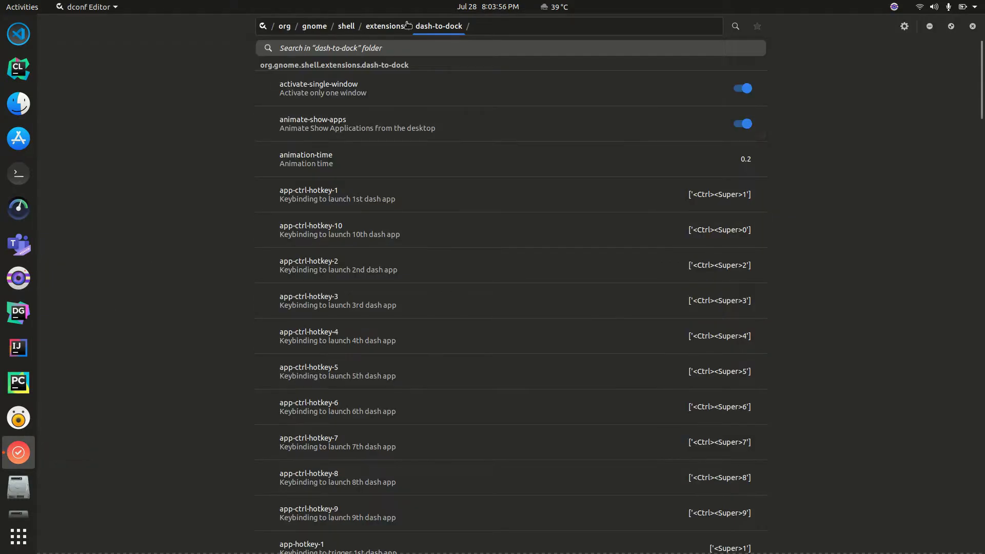
left_click_drag(814, 28, 982, 153)
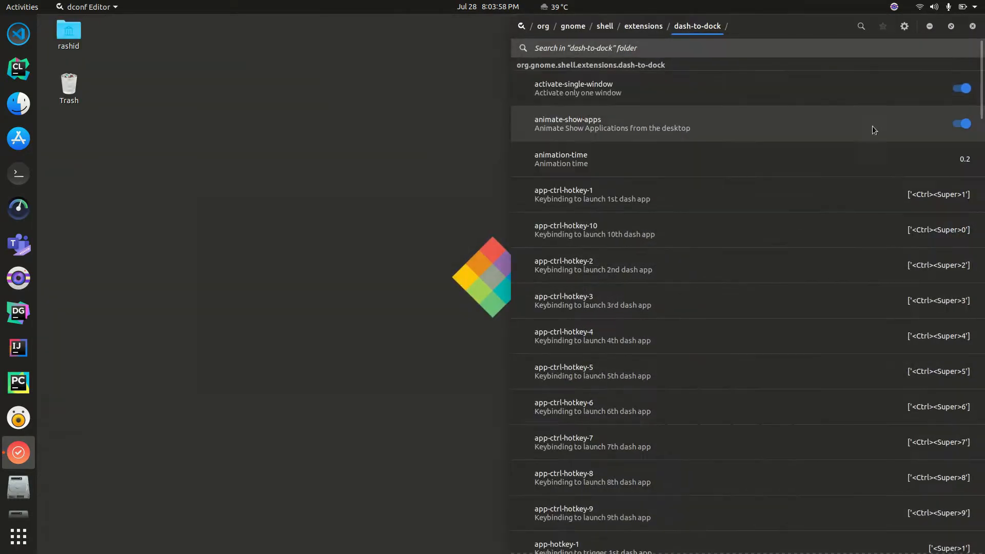
Step: Search the configuration database for desktop and browse into the /desktop/gnome/ folder
left_click(862, 26)
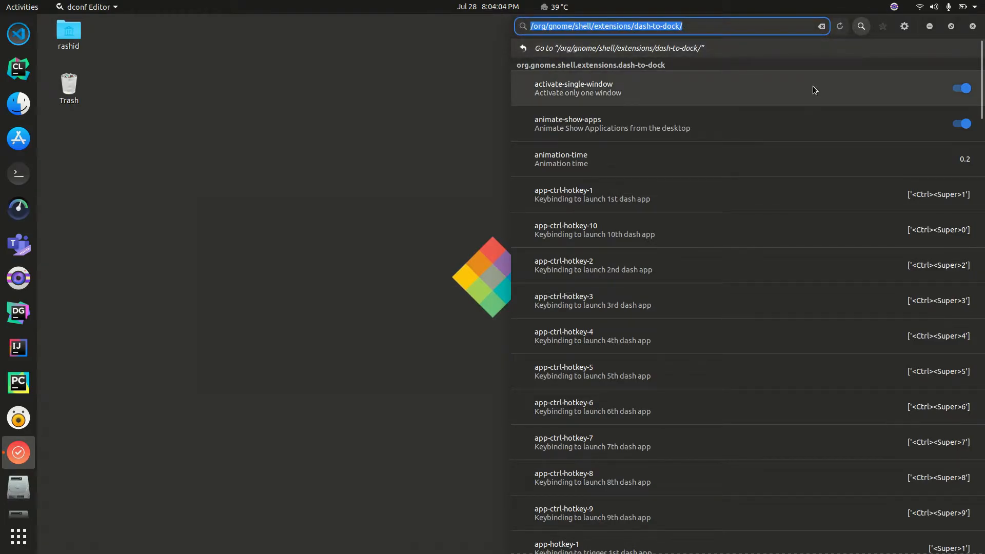
type("desk")
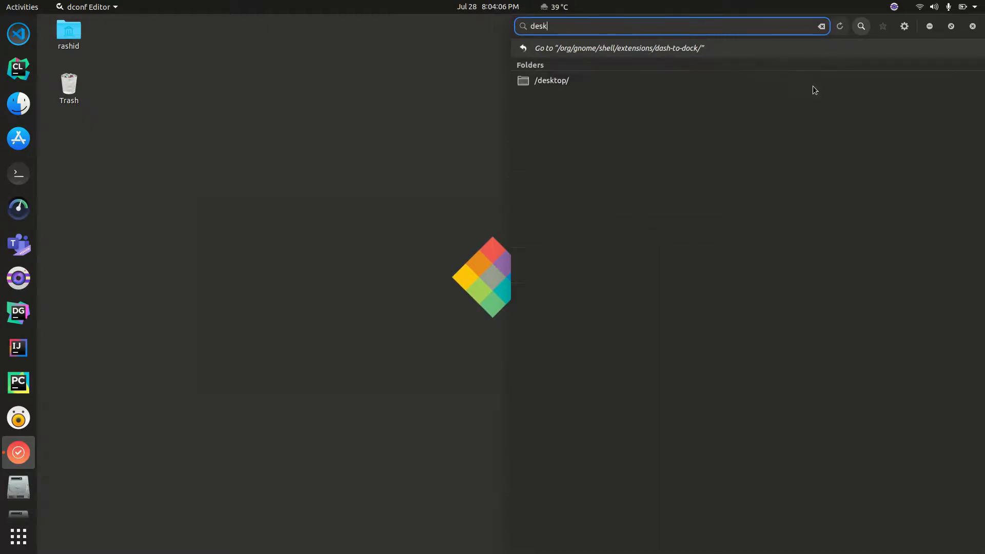
type("top")
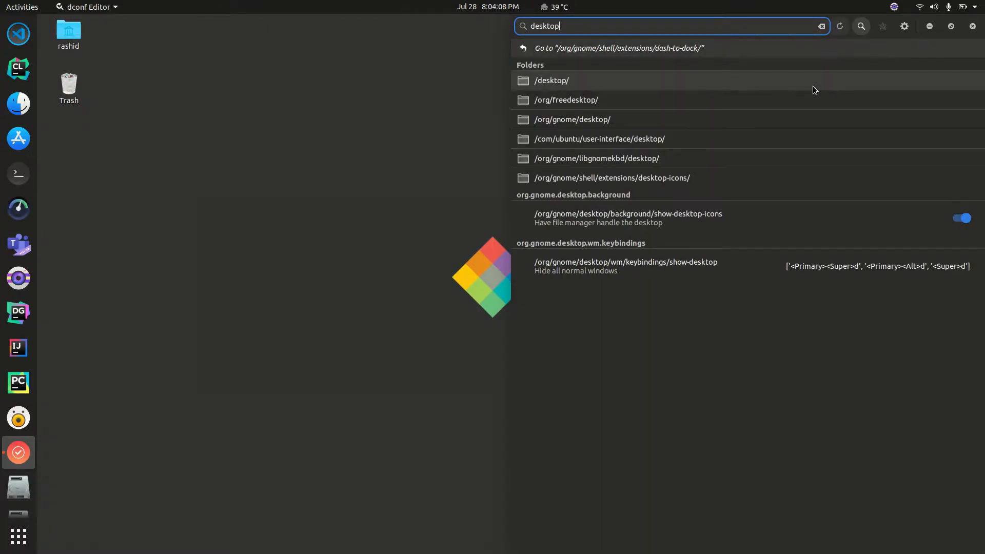
left_click(553, 80)
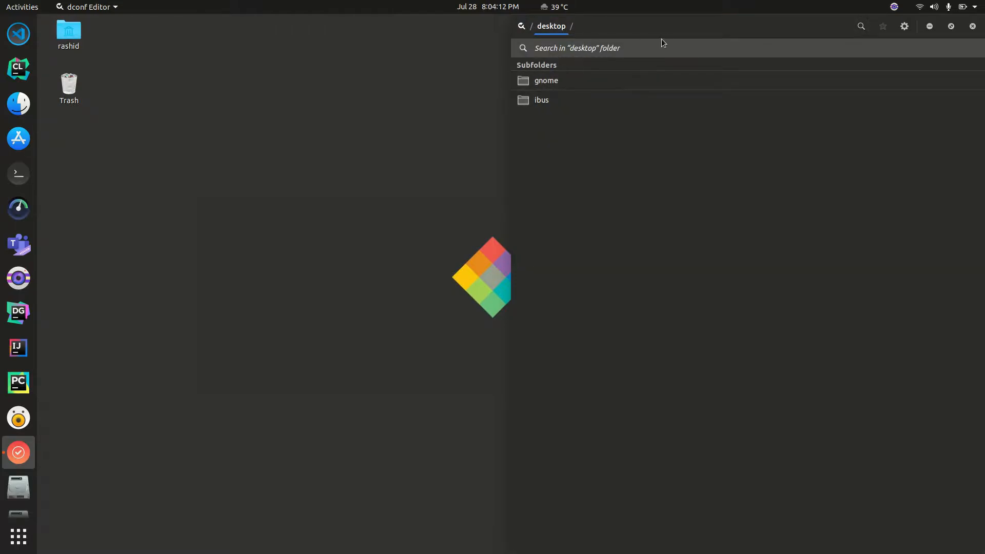
left_click(555, 80)
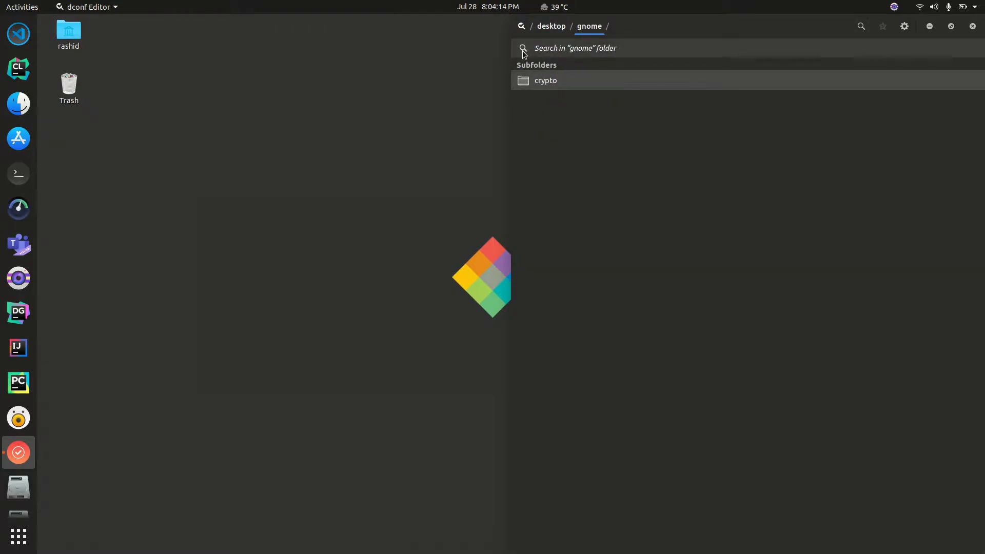
Step: Search the configuration keys for trash and open /org/gnome/shell/extensions/desktop-icons/show-trash
left_click(861, 26)
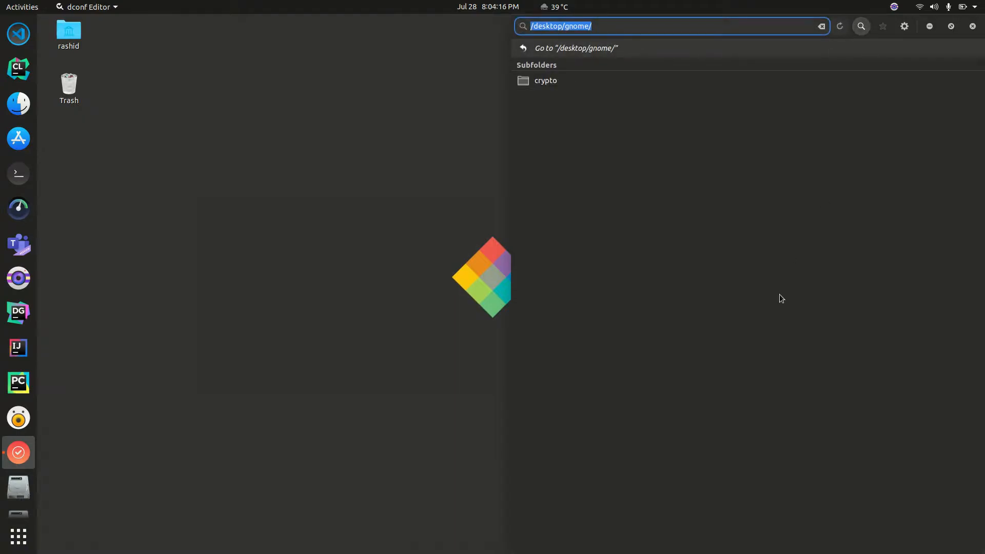
type("trash")
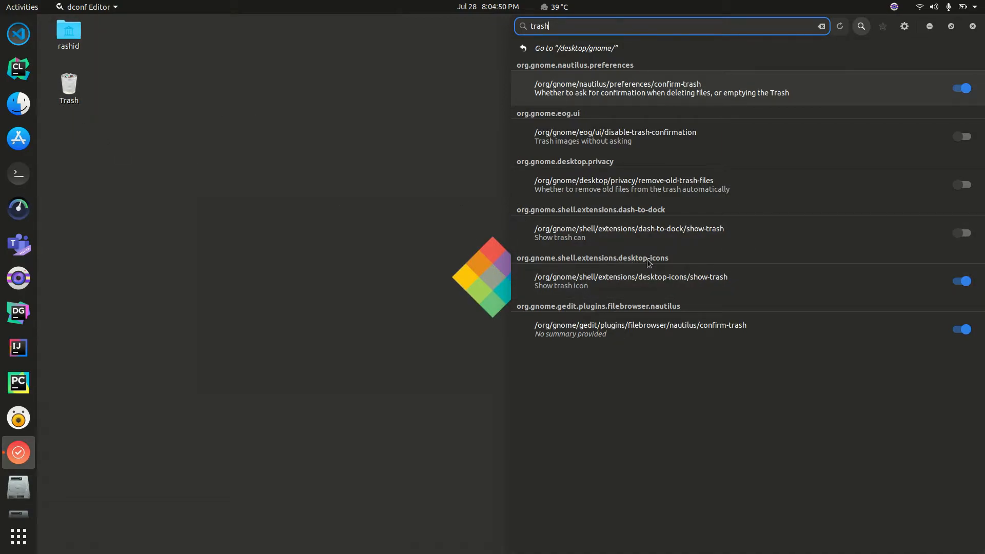
left_click(615, 281)
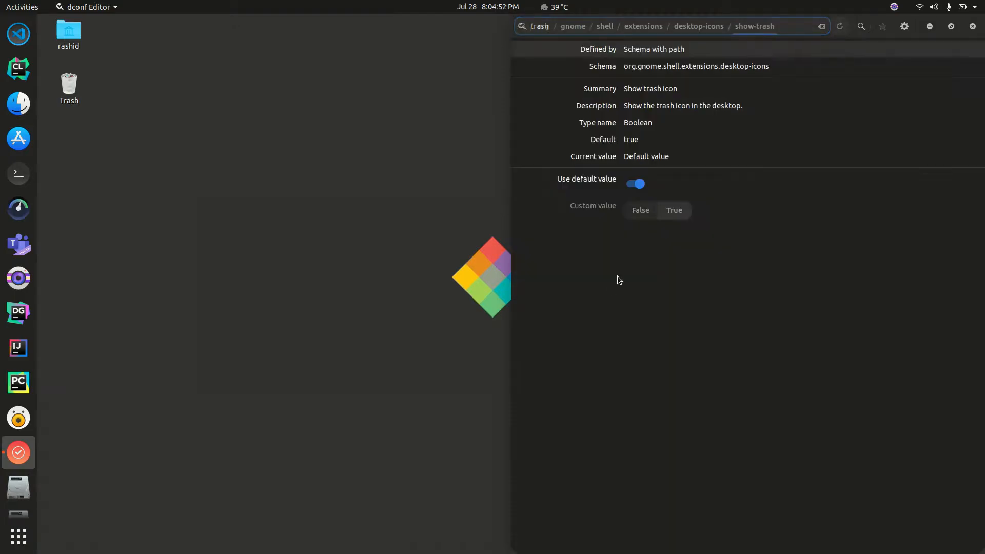
Step: Turn off the default value for show-trash, set its custom value to False and apply the change
left_click(636, 184)
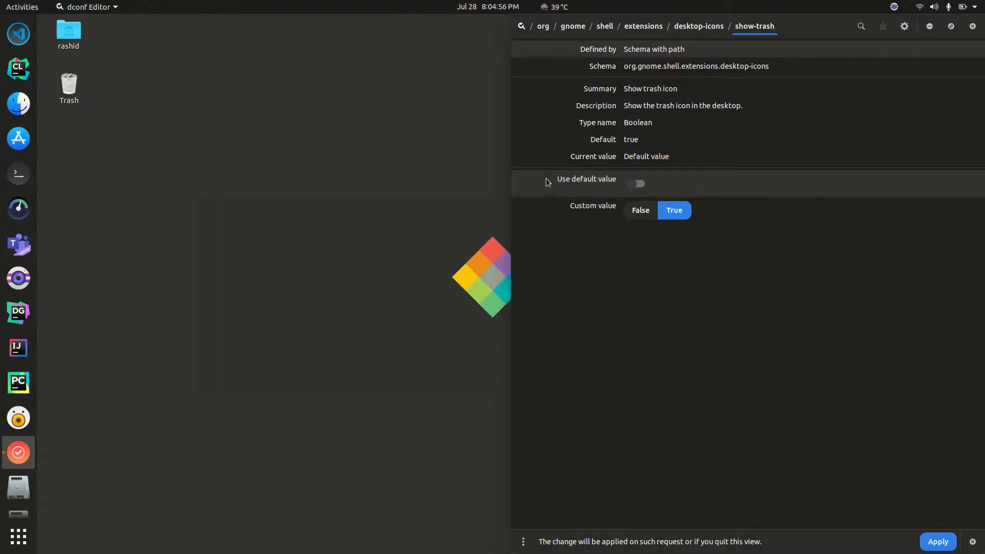
left_click(640, 211)
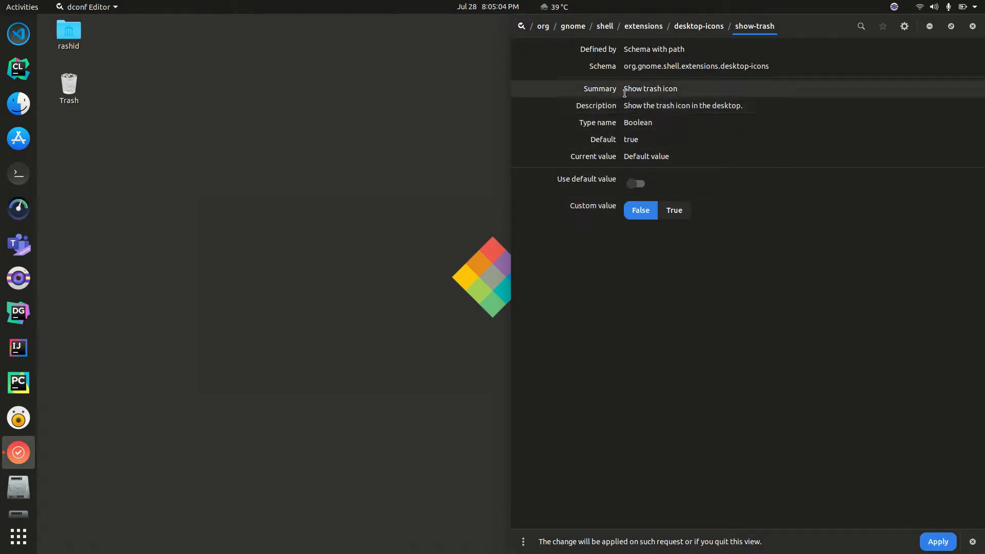
left_click_drag(624, 91, 688, 90)
left_click(680, 89)
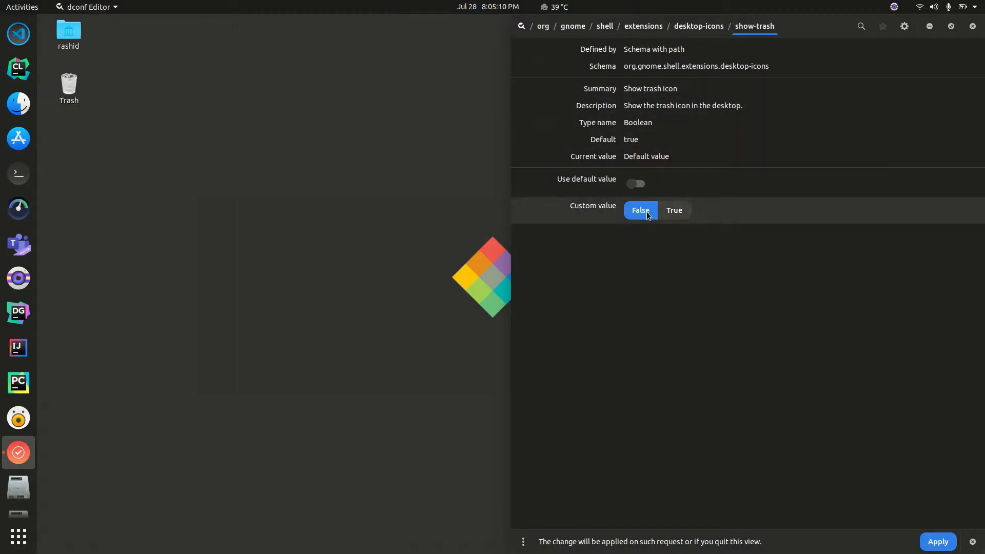
left_click(938, 543)
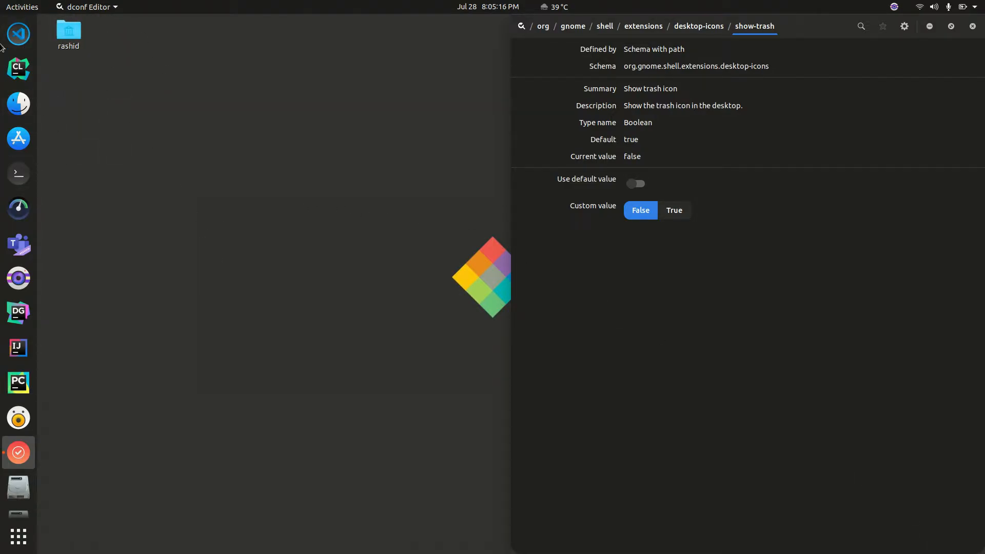
Step: Disable show-home in the desktop-icons folder and reload the folder view
left_click(700, 26)
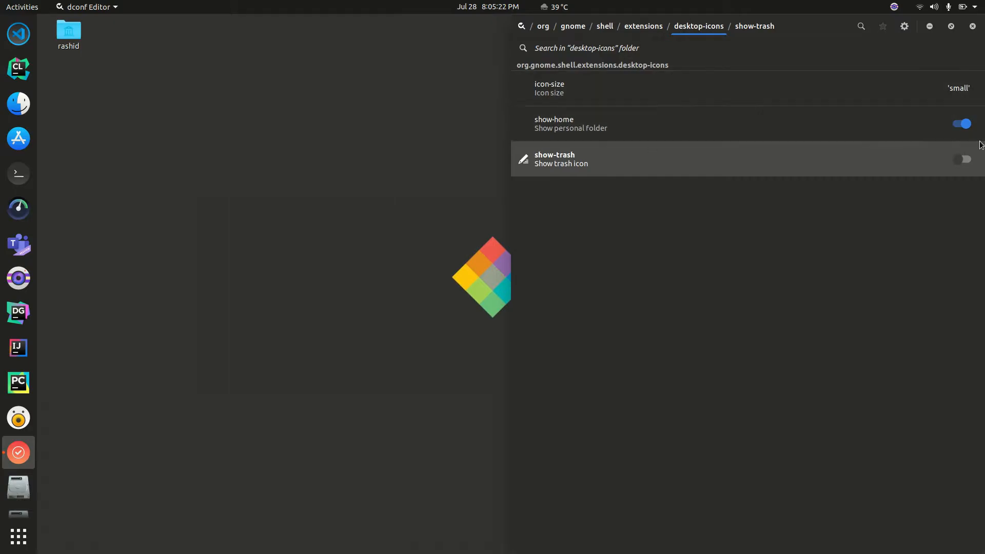
left_click(964, 127)
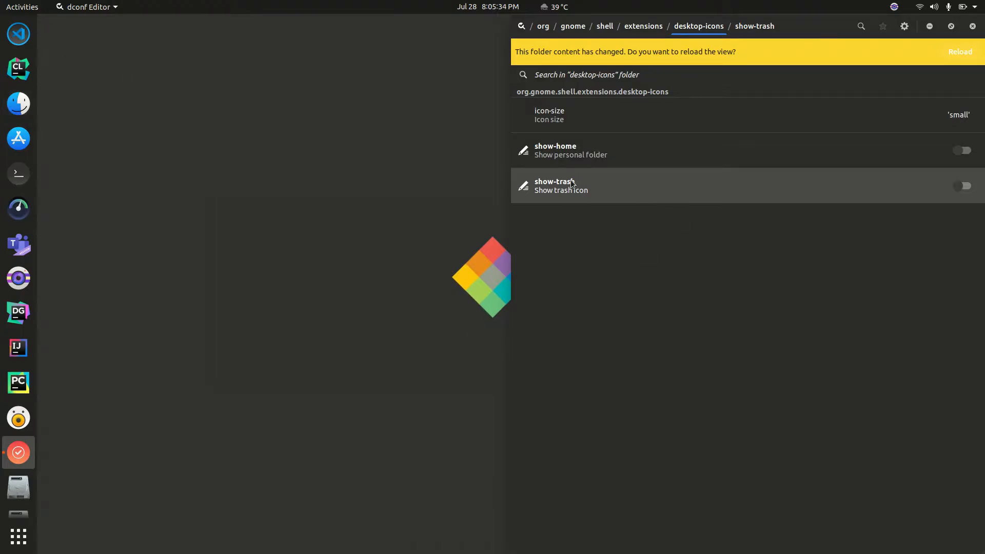
left_click(959, 51)
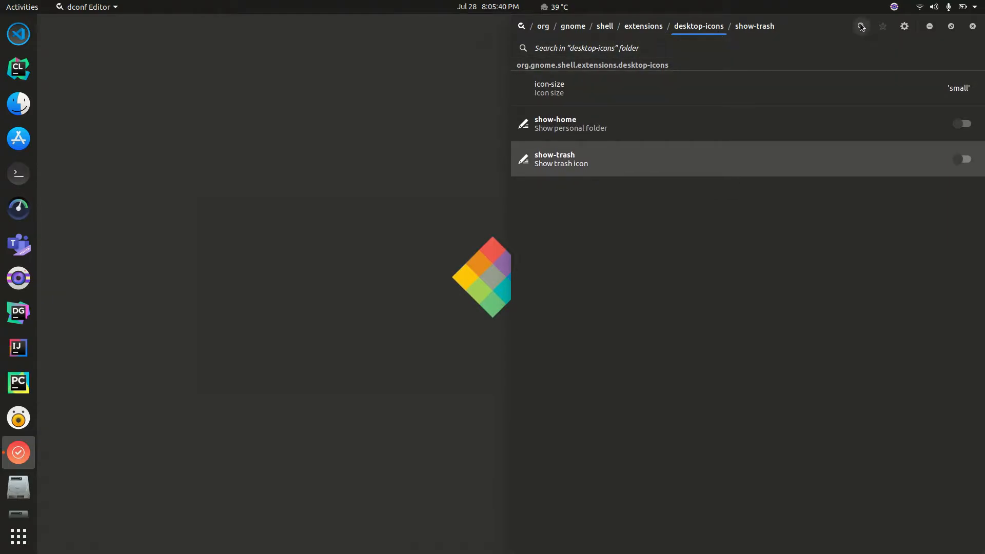
Step: Search the configuration keys for dash-to-dock, open the /org/gnome/shell/extensions/dash-to-dock/ folder and maximize the window
key("ctrl+f")
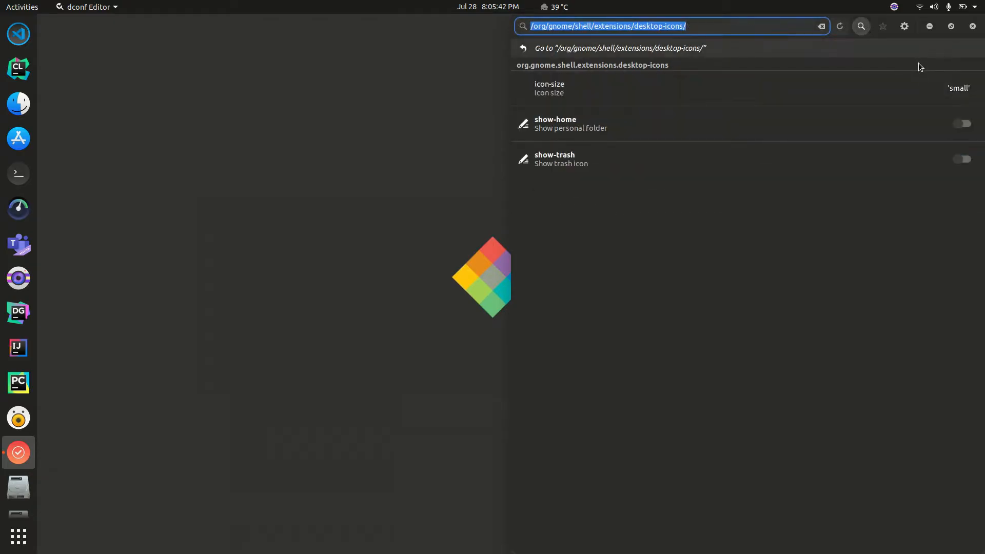
type("tras")
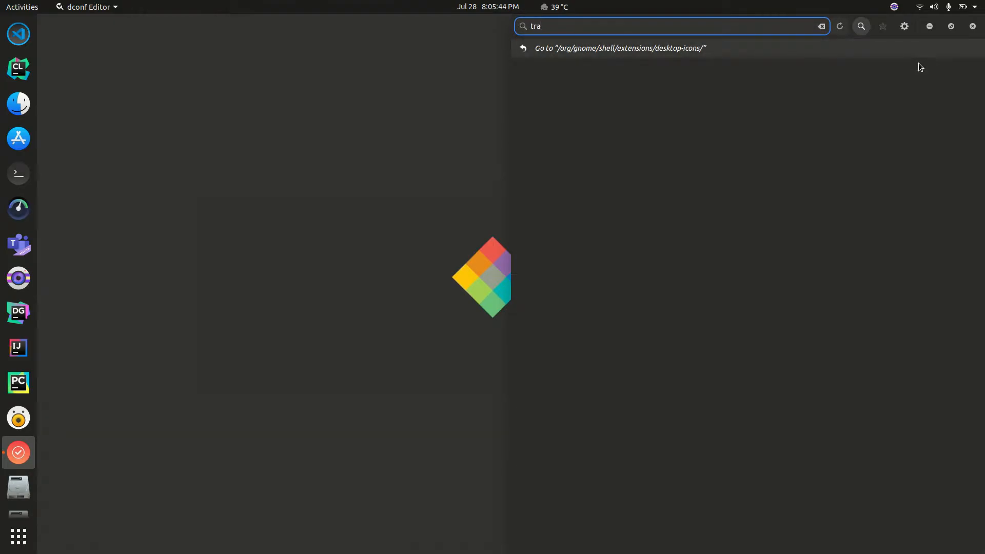
key("BackSpace")
key("BackSpace")
key("BackSpace")
key("BackSpace")
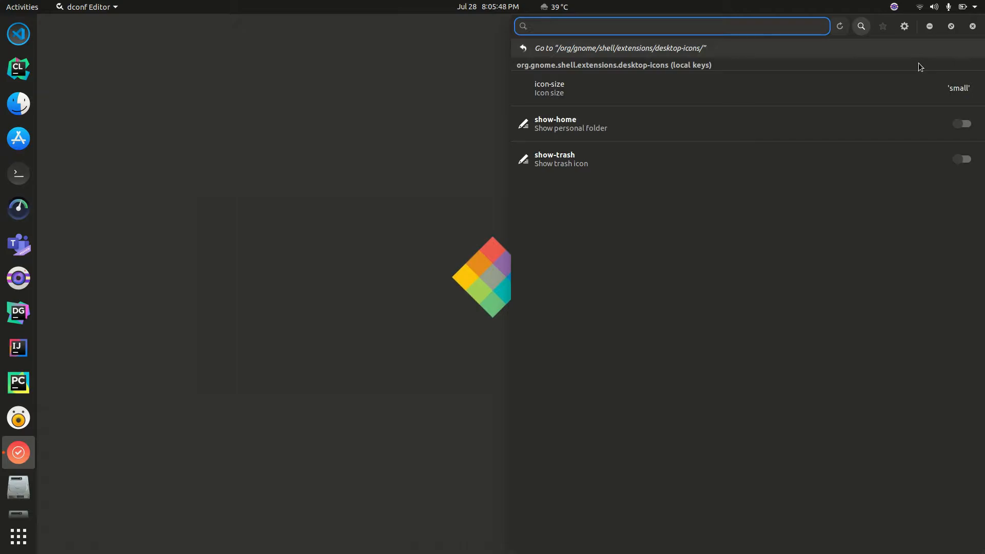
type("das")
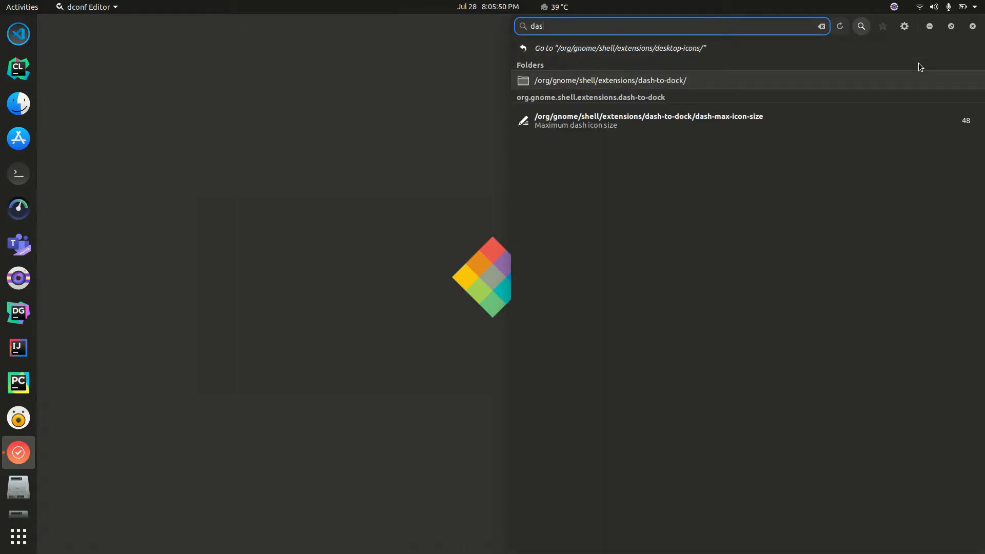
type("h-to")
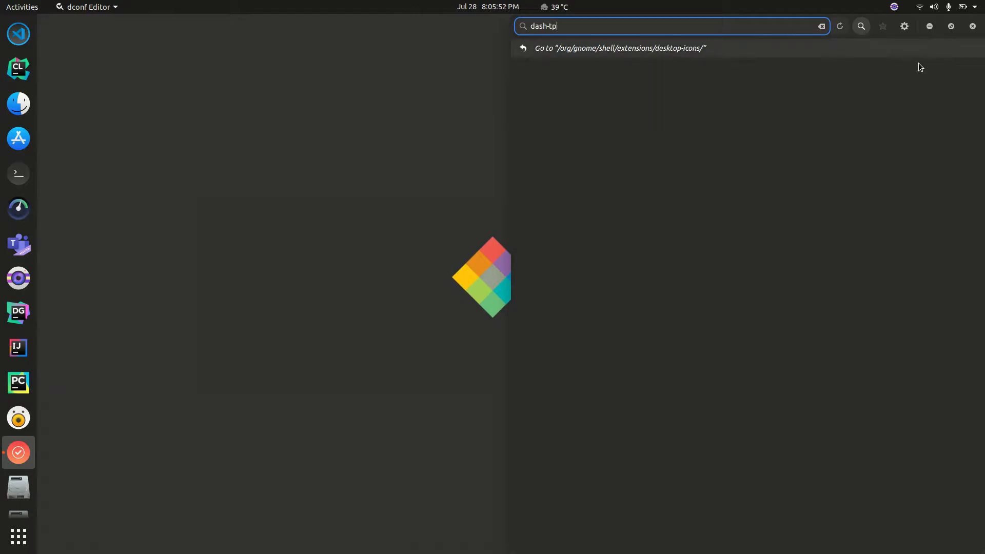
type("-doc")
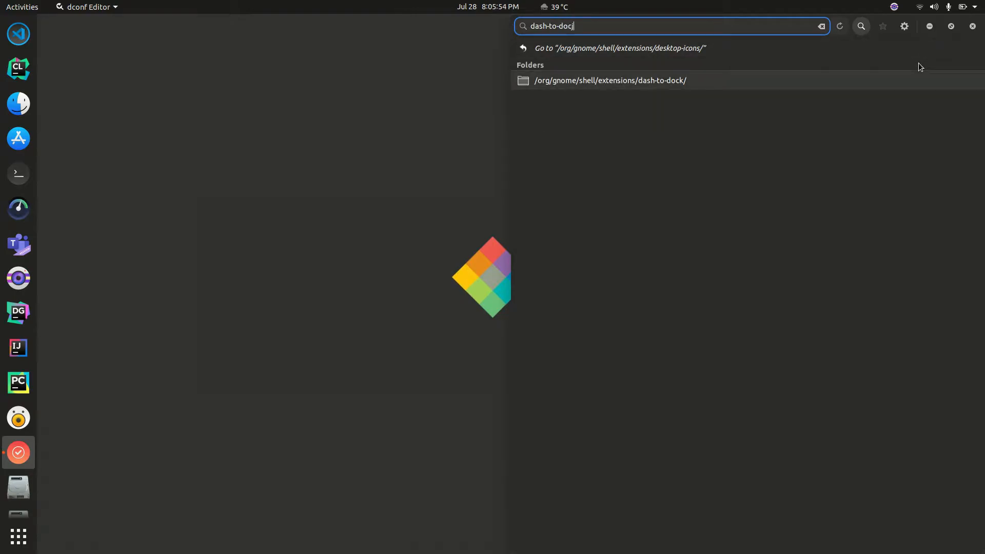
type("k")
left_click(627, 78)
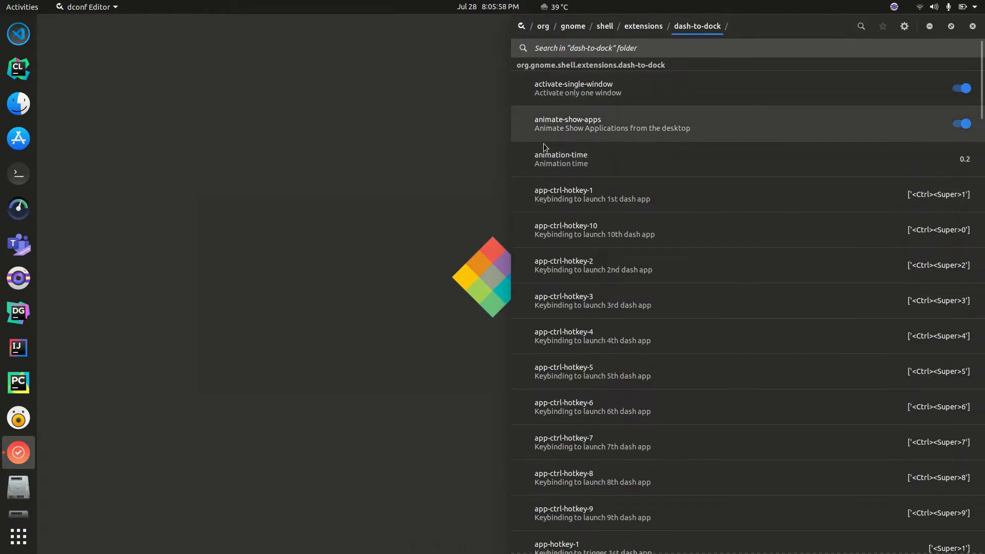
left_click(950, 26)
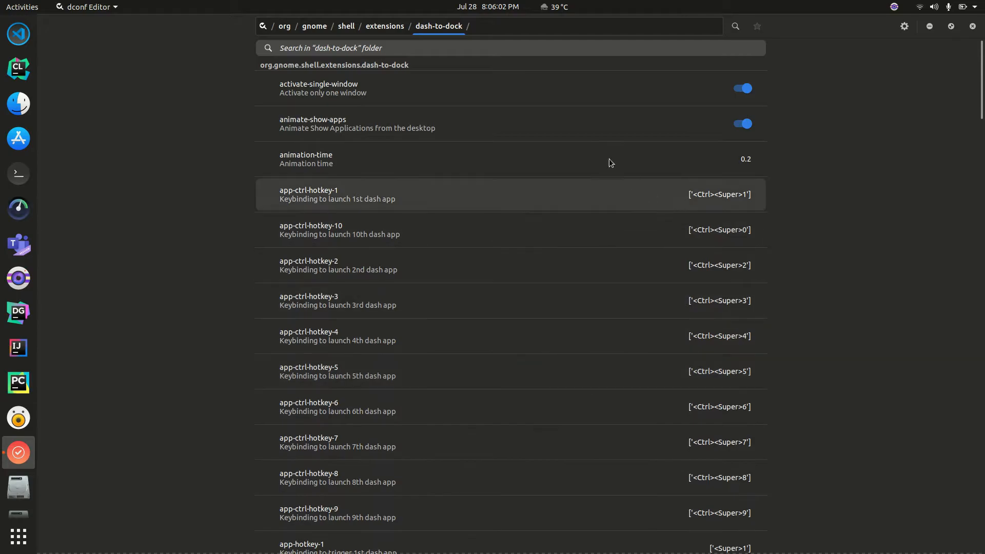
left_click_drag(983, 83, 970, 52)
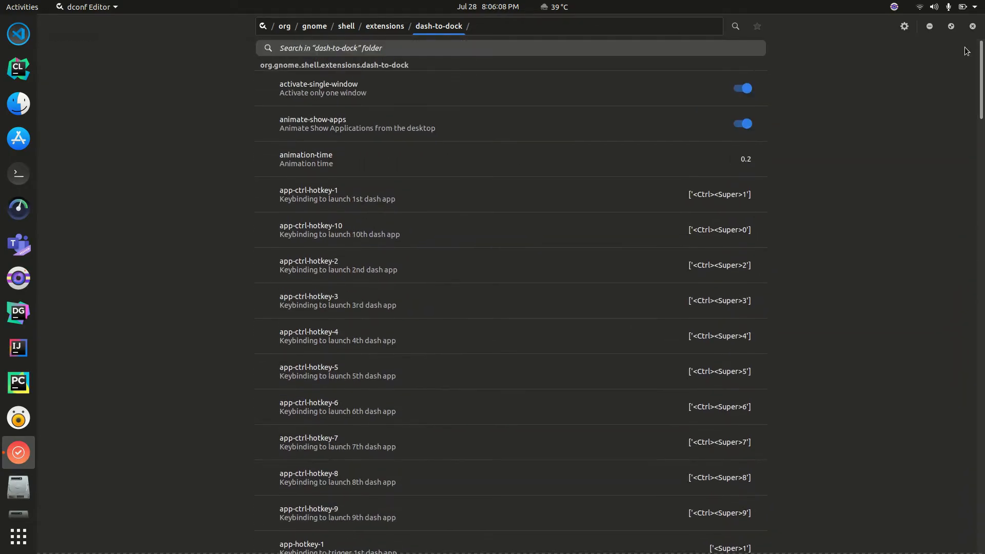
Step: Minimize the editor, switch to Settings and set the dock's position on screen to Bottom, closing Settings when done
left_click(930, 27)
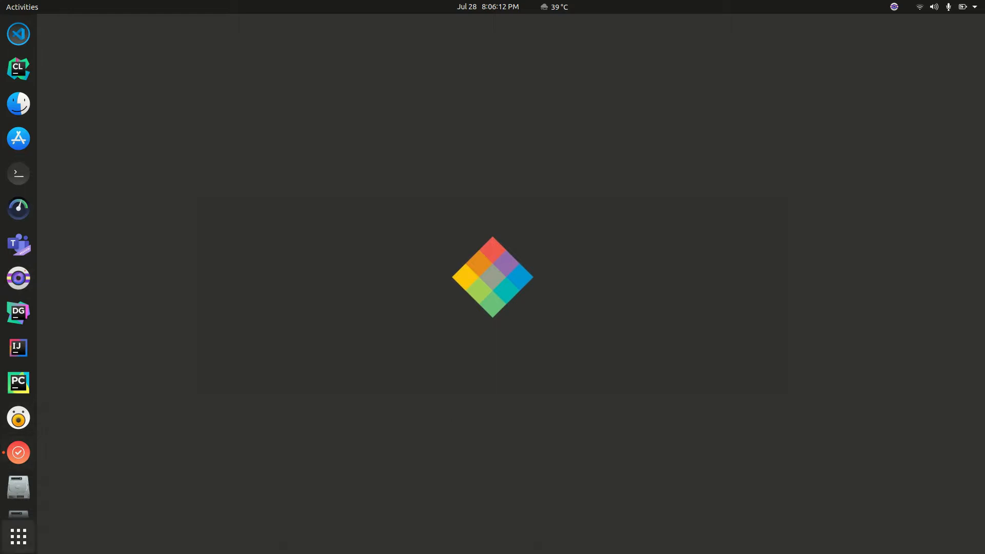
left_click(18, 536)
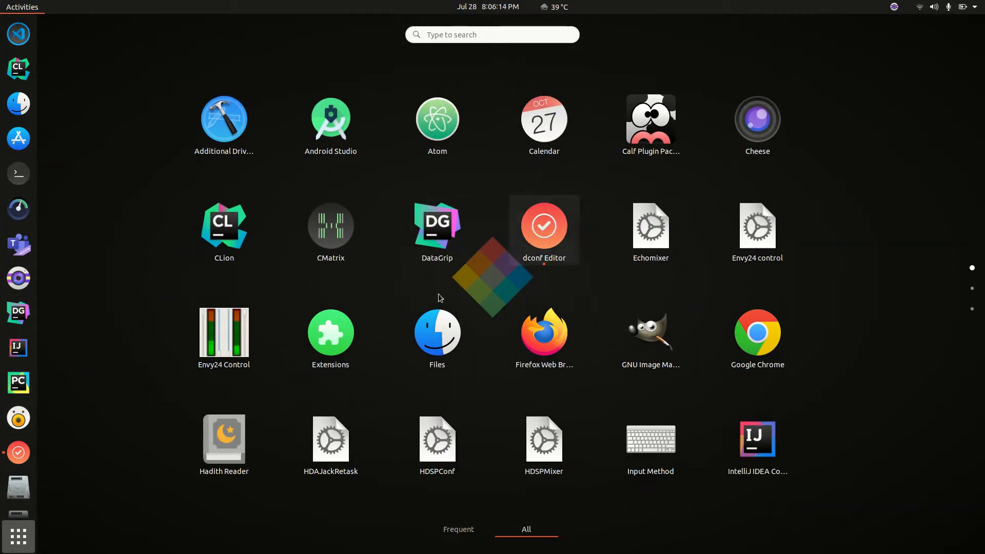
scroll(458, 302, "down", 1)
scroll(614, 300, "down", 1)
scroll(585, 227, "up", 1)
scroll(610, 236, "down", 1)
scroll(629, 246, "up", 1)
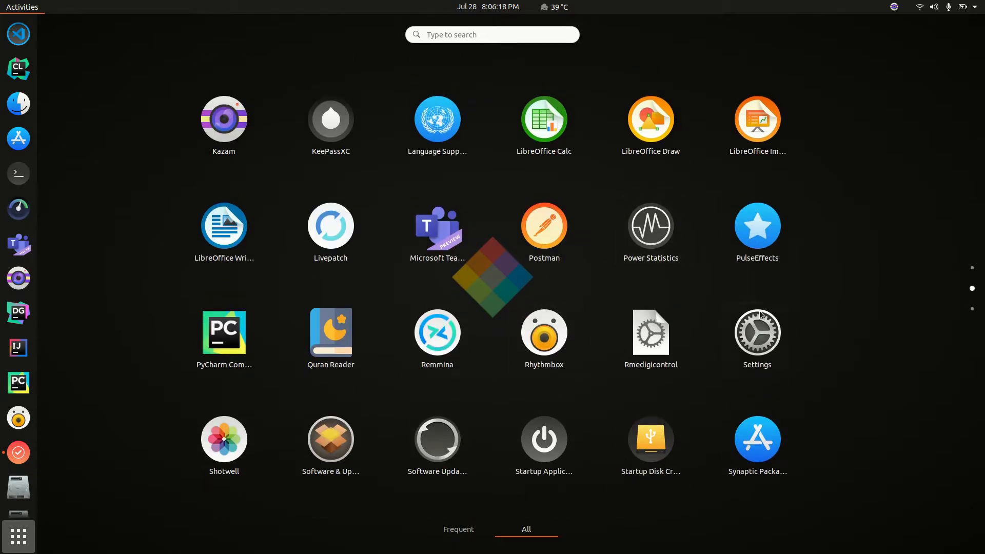
left_click(766, 338)
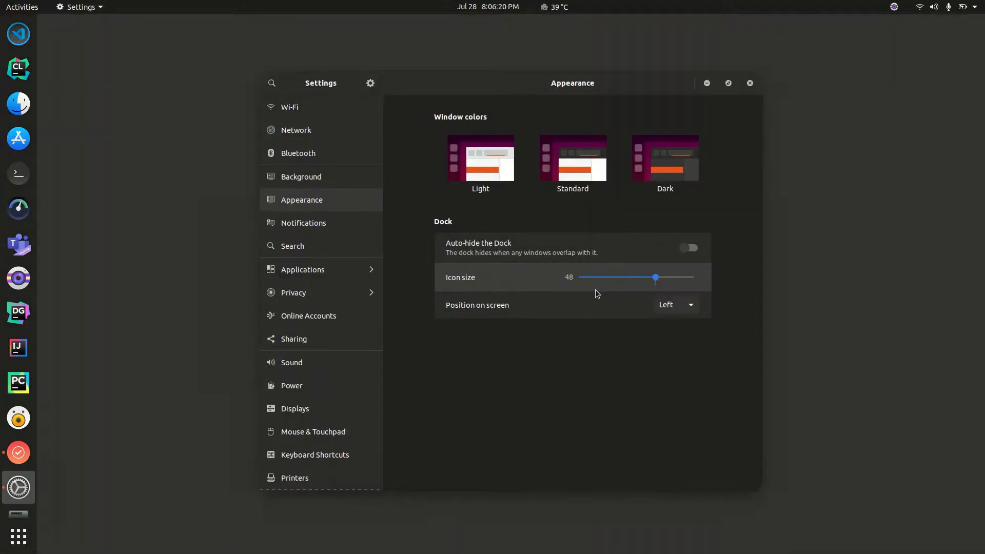
left_click(680, 306)
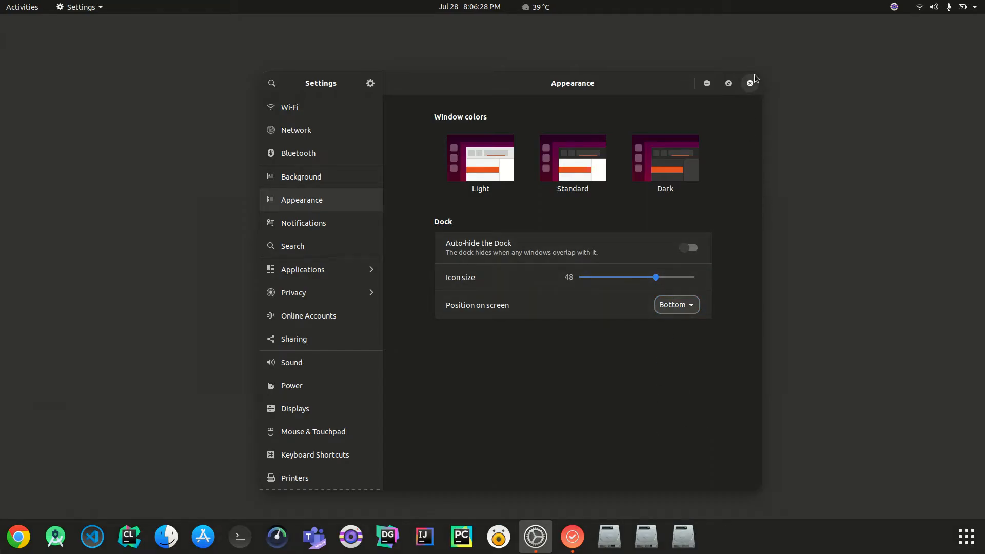
left_click(751, 83)
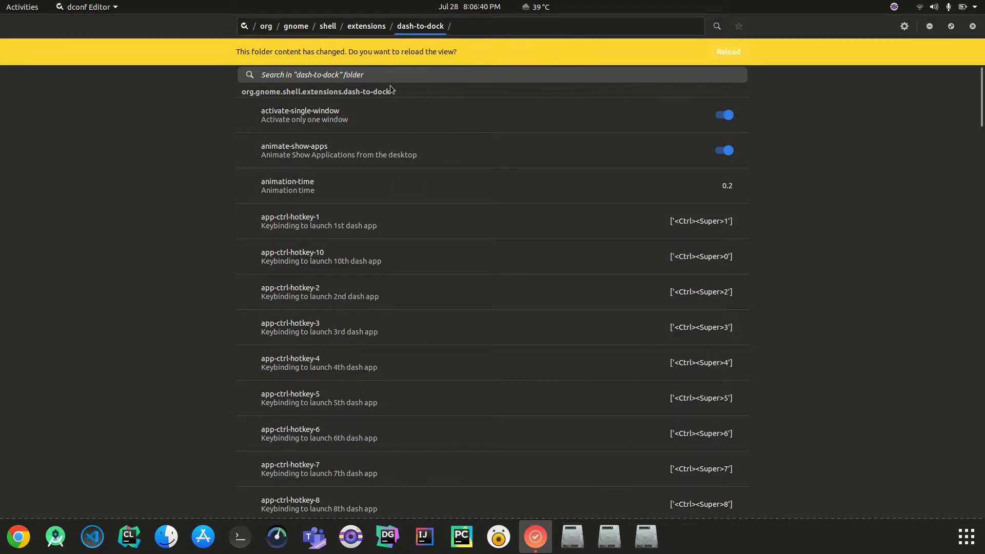
Step: Search the dash-to-dock keys for exte and turn off extend-height for the dock
left_click(718, 26)
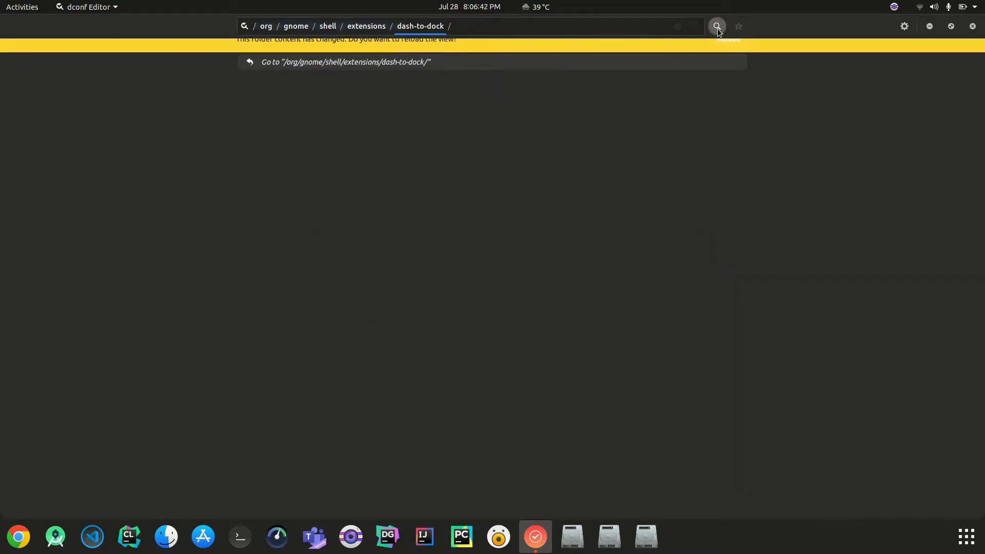
type("e")
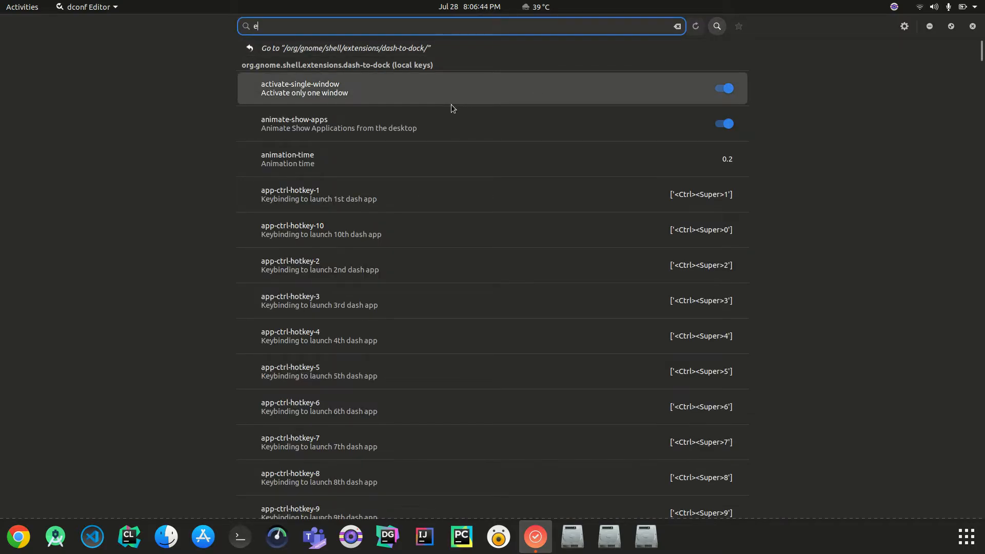
type("xte")
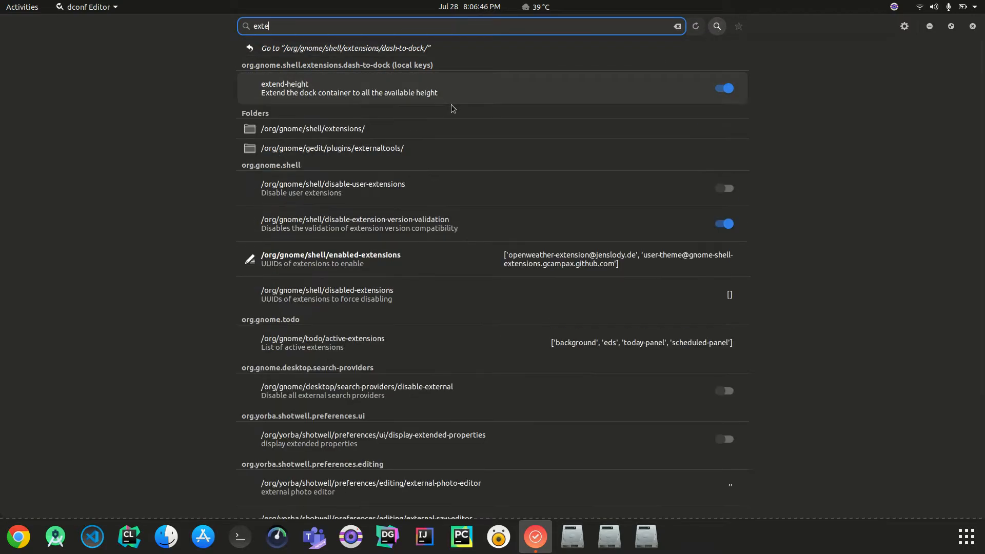
left_click(731, 91)
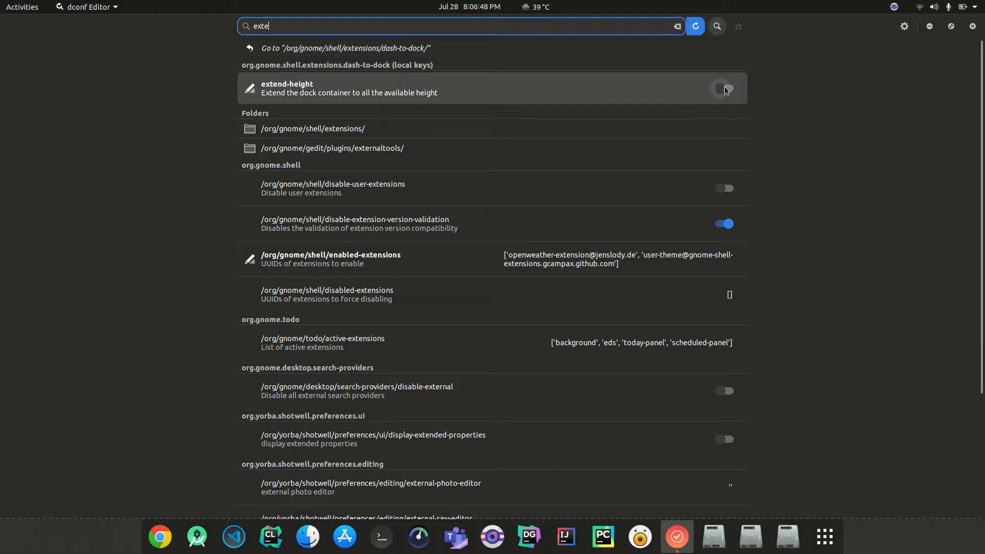
Step: Minimize the editor and examine the dock on the desktop and in the applications overview, closing the overview again
left_click(930, 26)
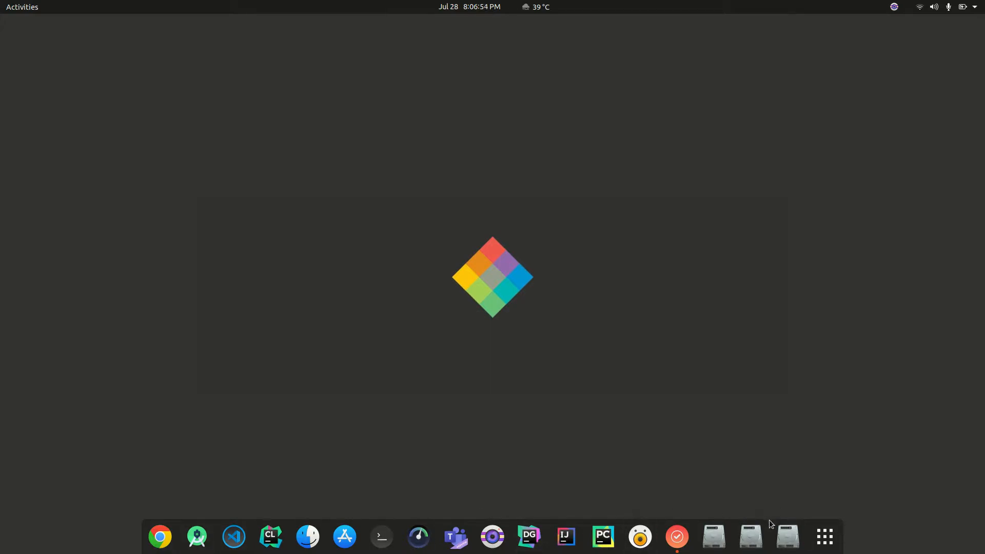
left_click(825, 533)
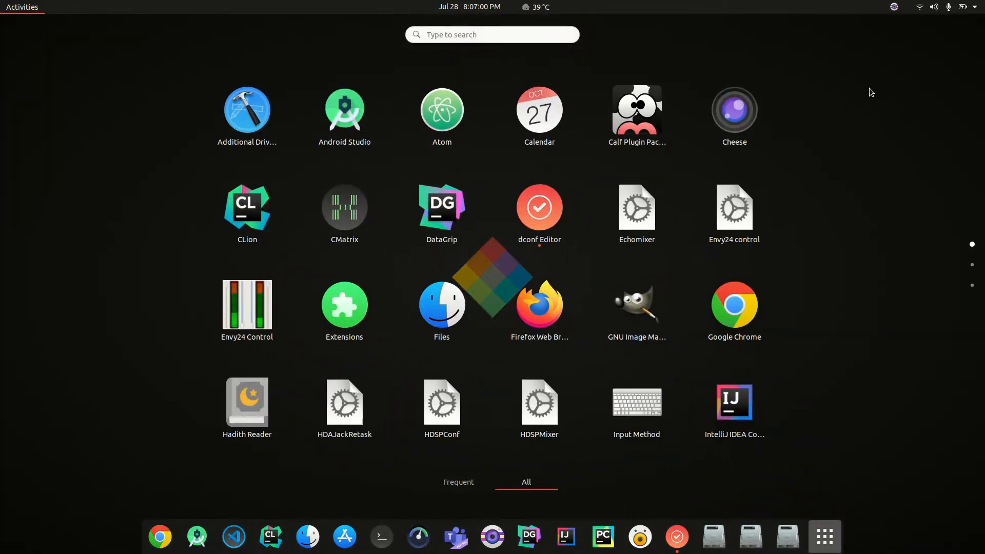
left_click(824, 537)
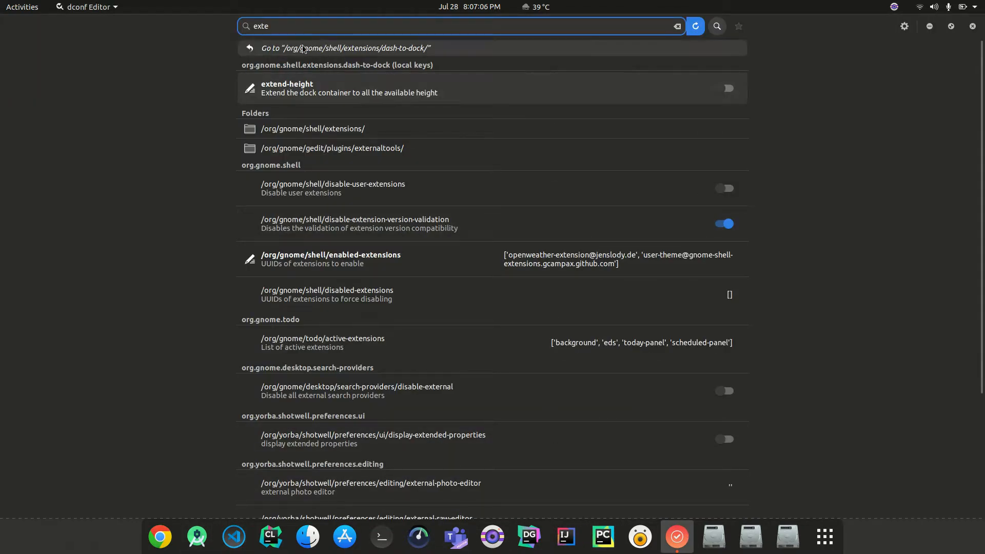
Step: Search the configuration keys for transpa to examine the transparency settings, and clear the search
key("BackSpace")
key("BackSpace")
type("trasn")
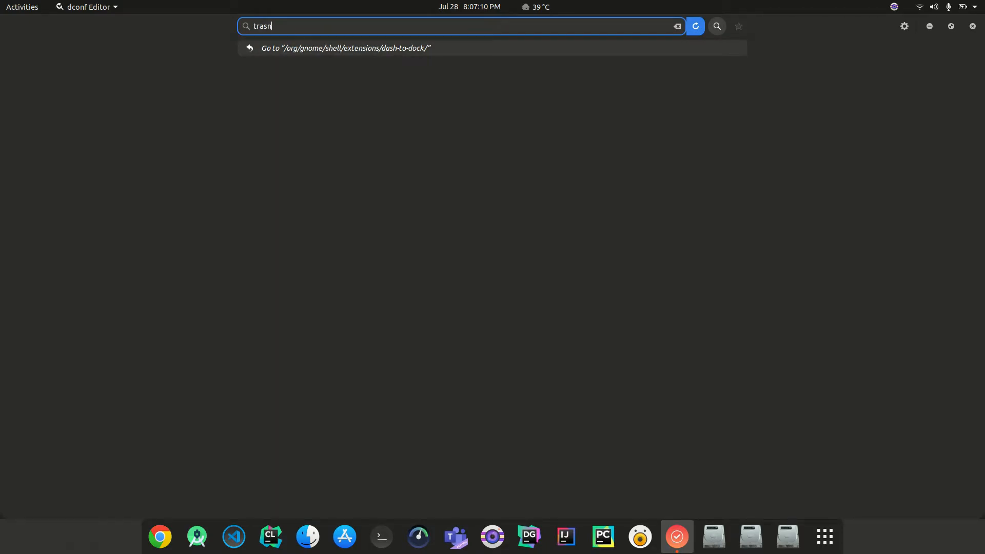
key("BackSpace")
key("BackSpace")
type("ns")
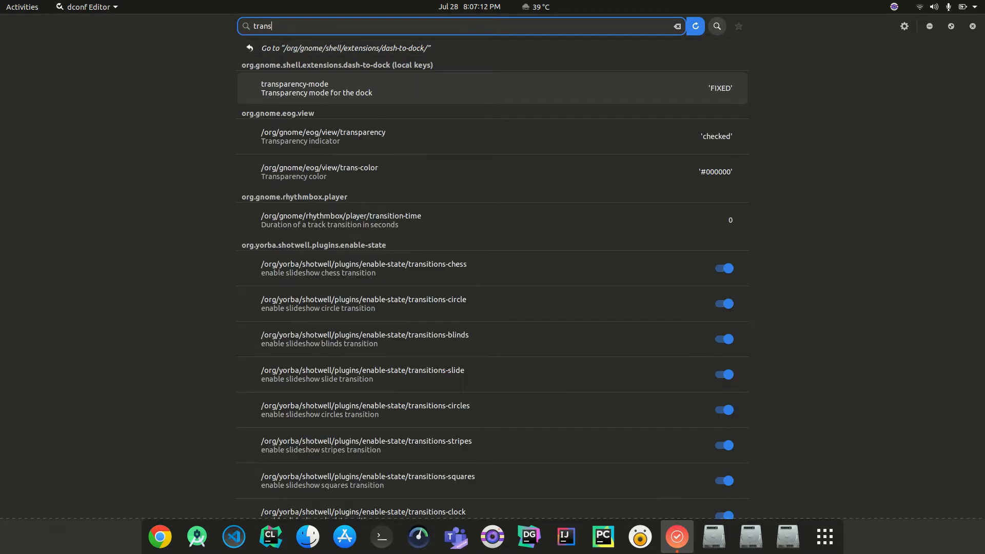
type("pa")
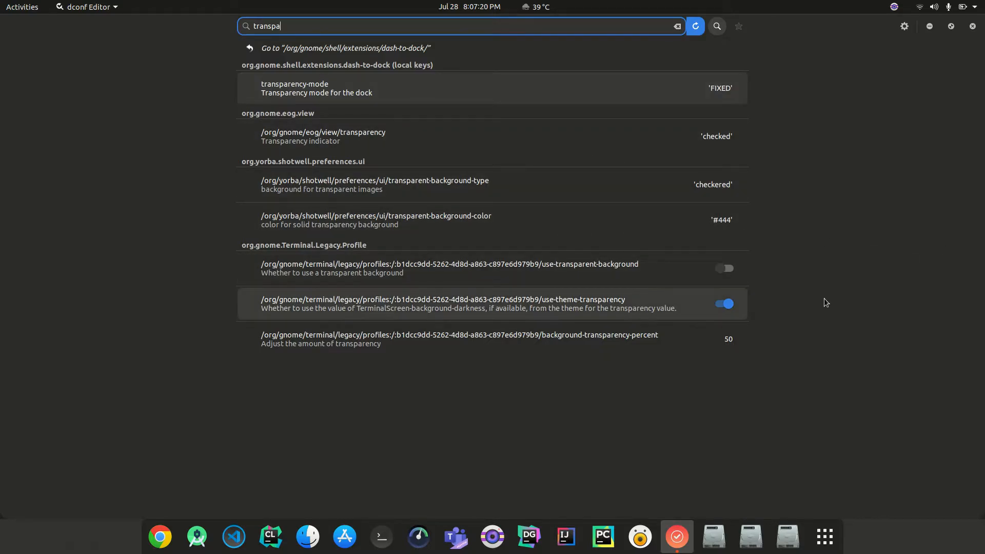
key("BackSpace")
key("BackSpace")
key("BackSpace")
key("BackSpace")
key("BackSpace")
key("BackSpace")
key("BackSpace")
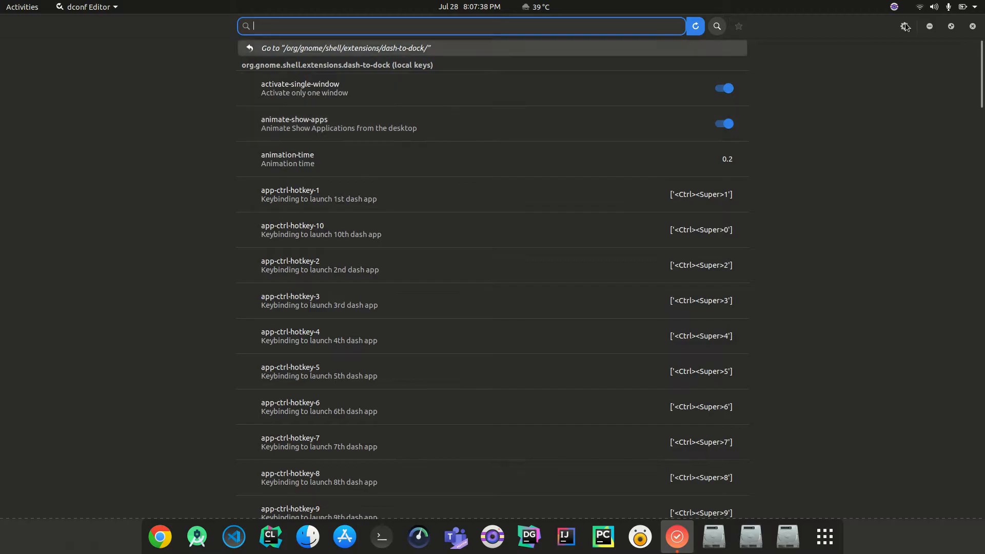
left_click(894, 7)
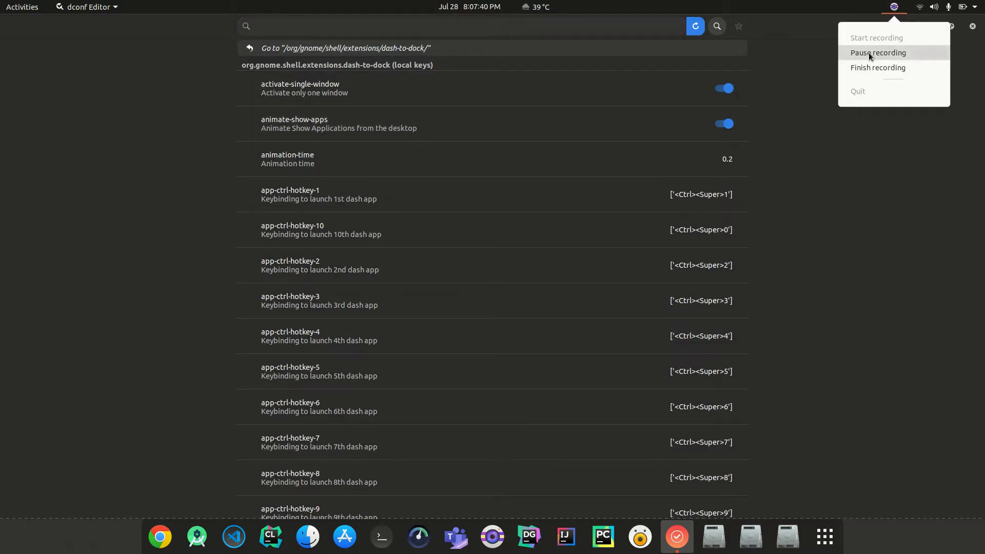
left_click(869, 53)
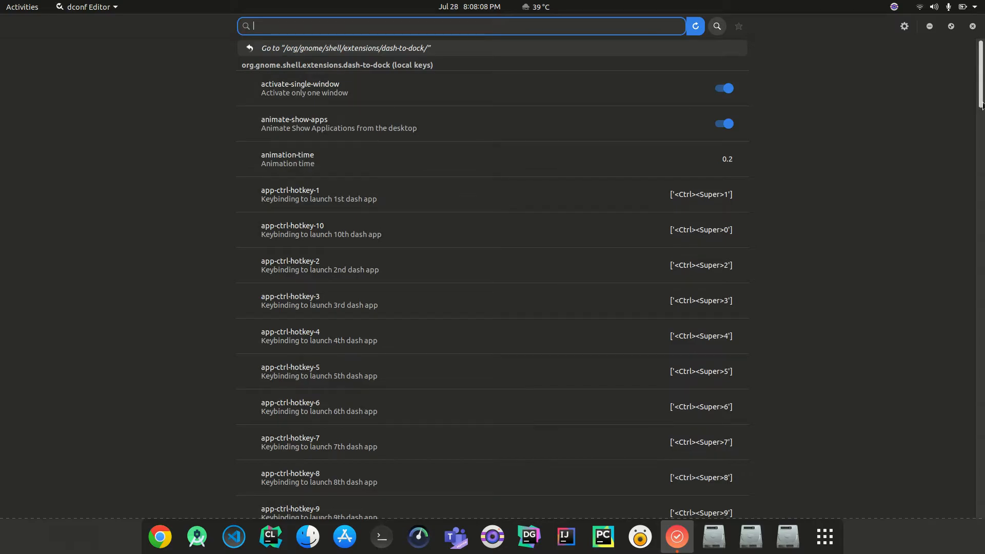
Step: Turn on apply-custom-theme among the dash-to-dock keys
left_click_drag(980, 94, 970, 172)
scroll(970, 172, "down", 1)
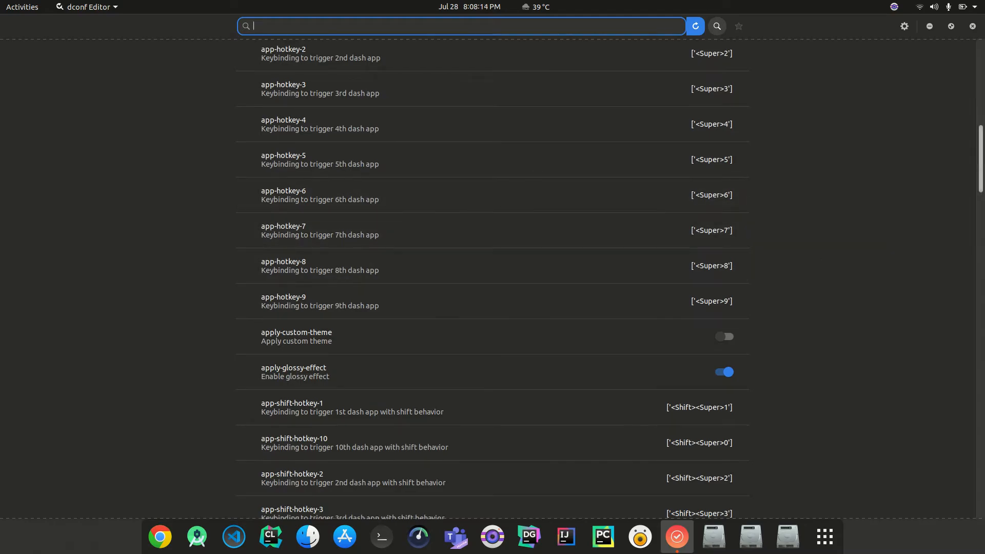
scroll(980, 191, "down", 3)
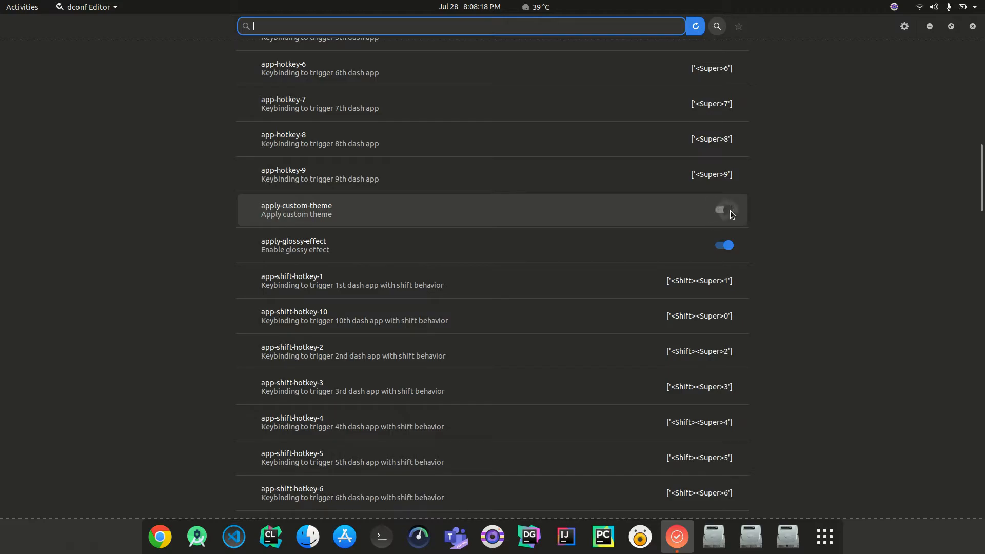
left_click(731, 210)
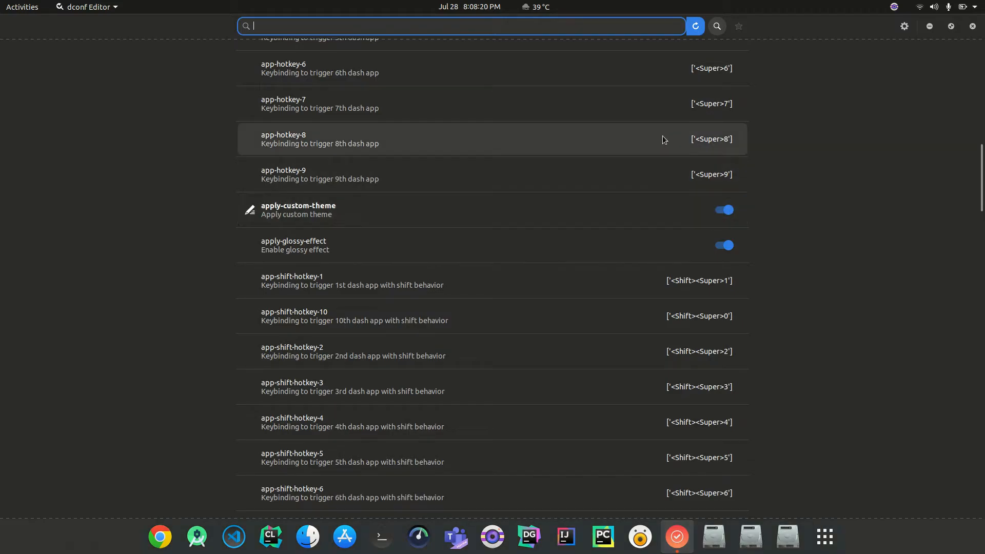
Step: Check the custom-themed dock in the applications overview and on the desktop with the editor minimized
left_click(830, 535)
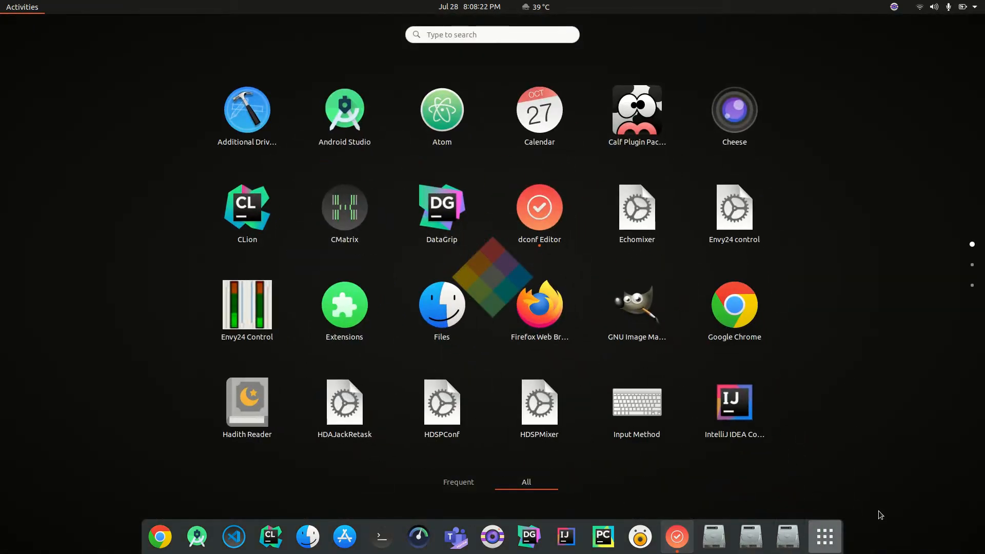
left_click(838, 527)
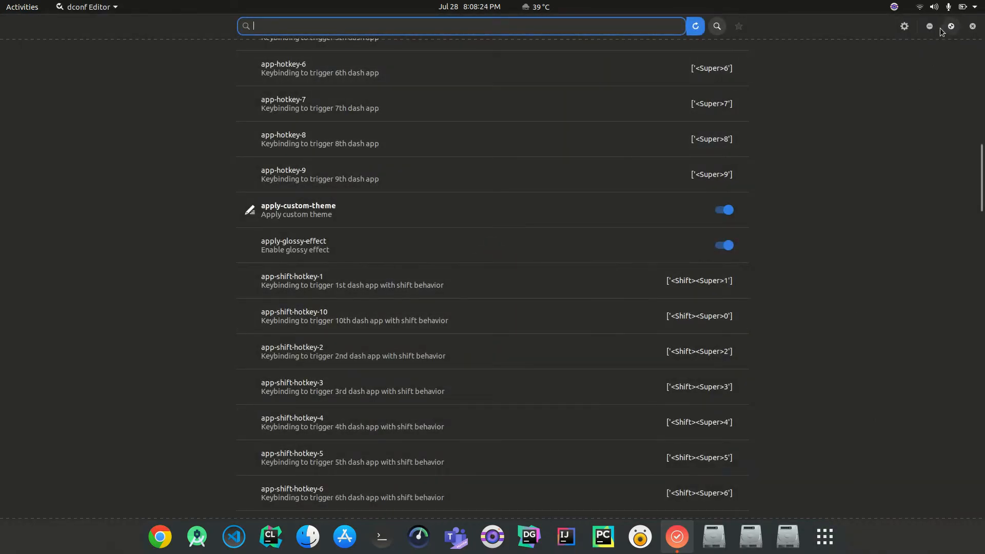
left_click(931, 27)
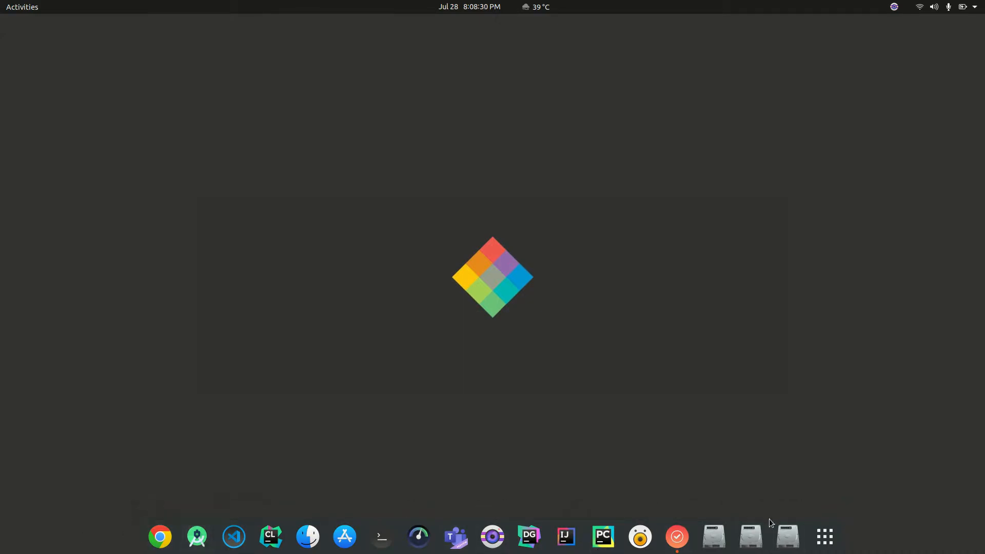
left_click(824, 536)
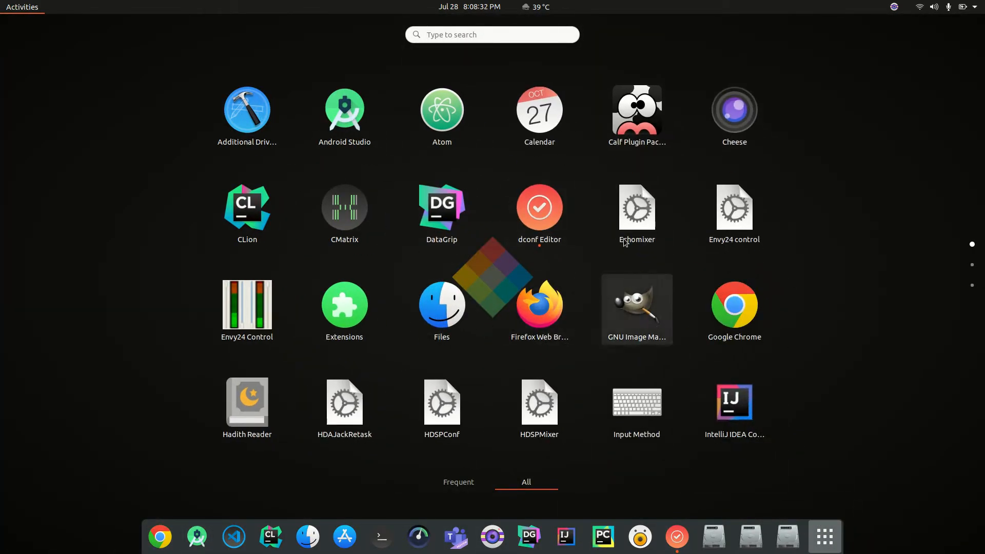
Step: Close the applications overview, return to dconf Editor and switch apply-custom-theme off and back on
left_click(825, 534)
left_click(675, 542)
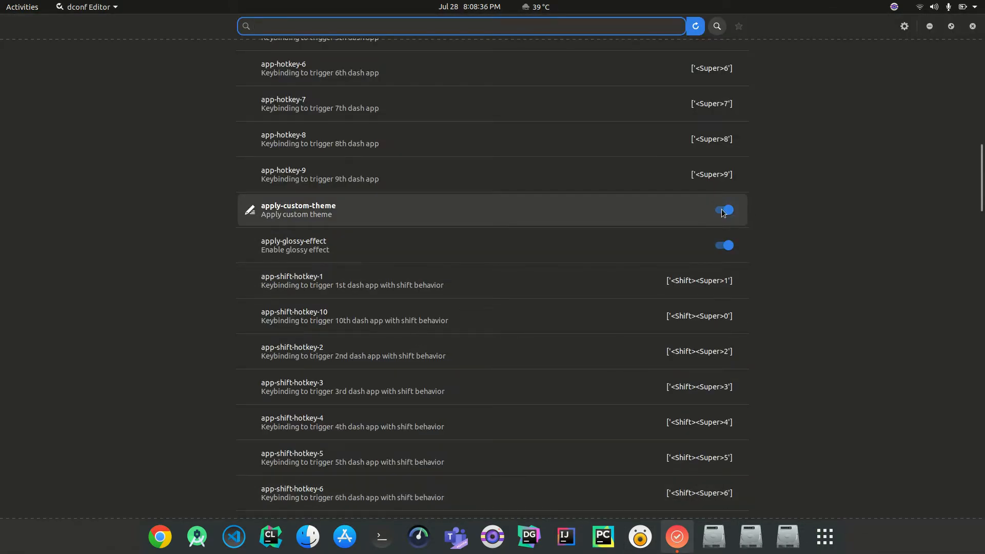
left_click(723, 211)
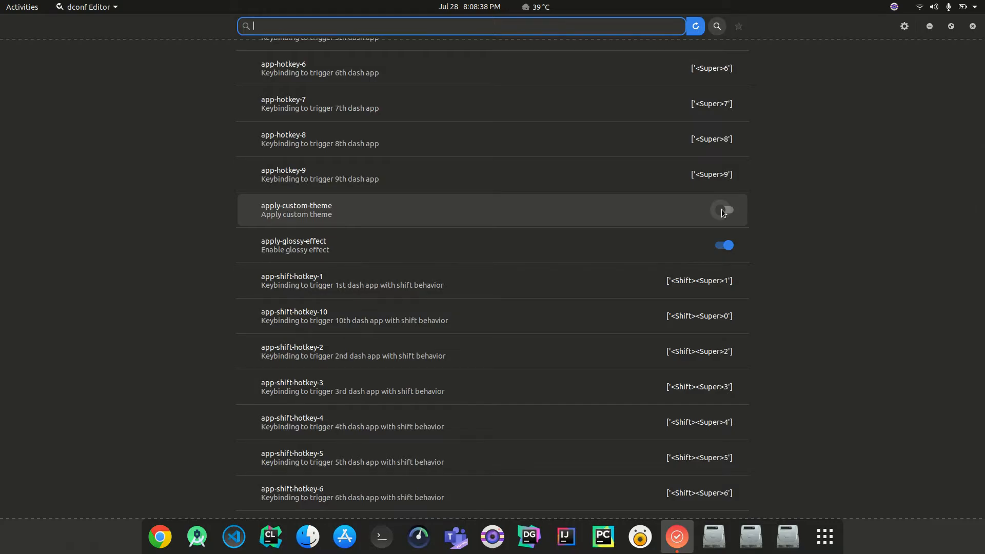
left_click(721, 209)
Step: Switch apply-glossy-effect off and back on twice to compare its effect on the dock
scroll(734, 247, "down", 2)
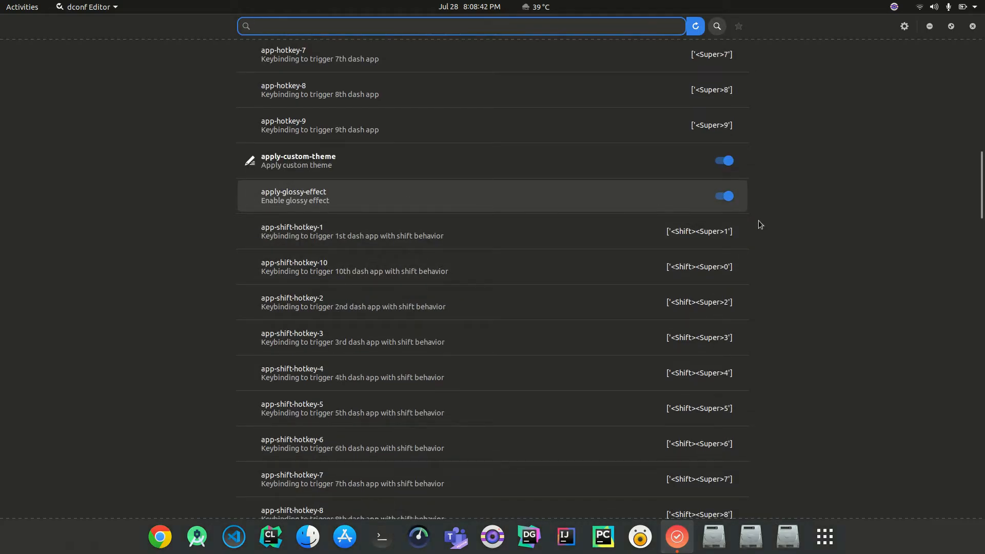
left_click(726, 196)
left_click(726, 197)
left_click(726, 196)
left_click(728, 196)
Step: Switch the dock's autohide key off and back on
scroll(792, 202, "down", 10)
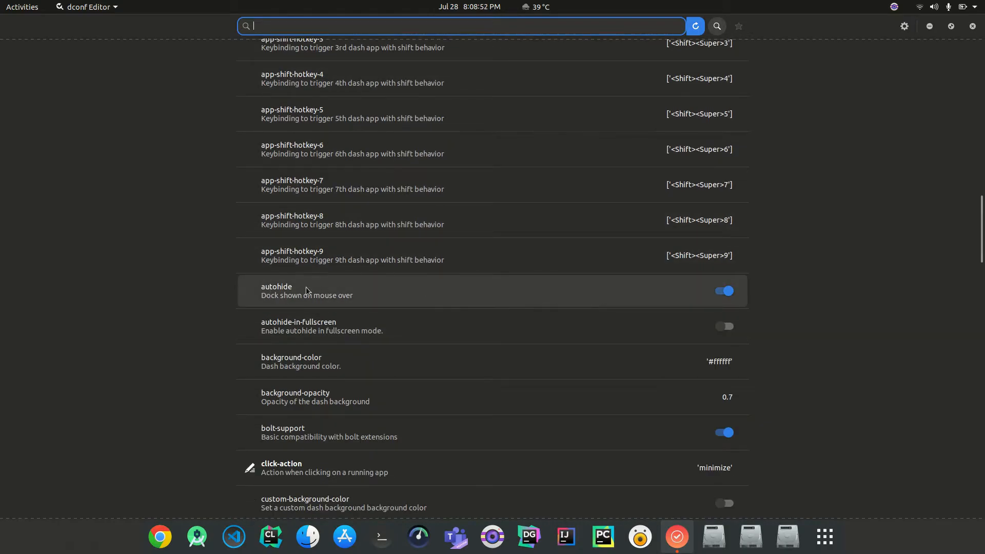
left_click(724, 291)
left_click(727, 291)
Step: Override the default of autohide-in-fullscreen with the custom value True and apply it
scroll(732, 345, "down", 2)
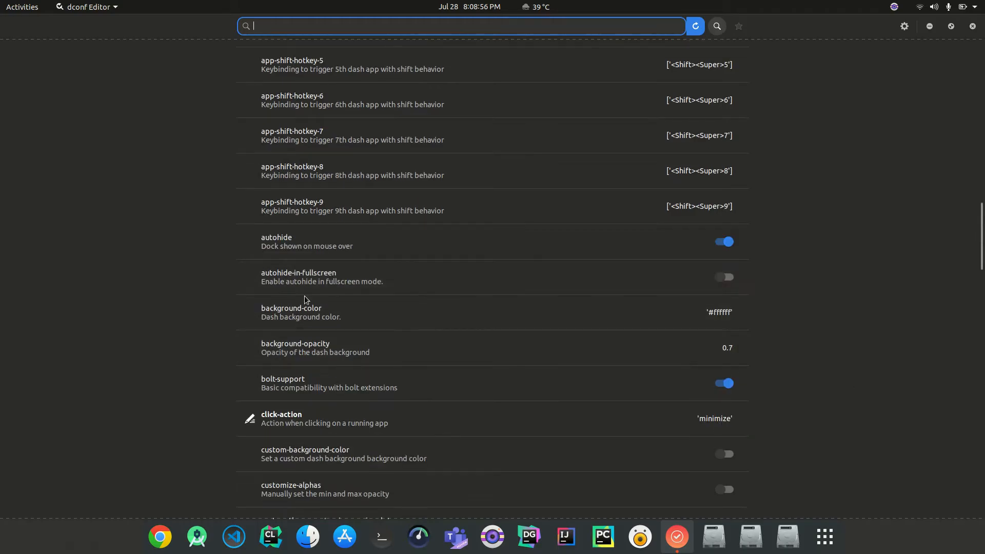
left_click(722, 286)
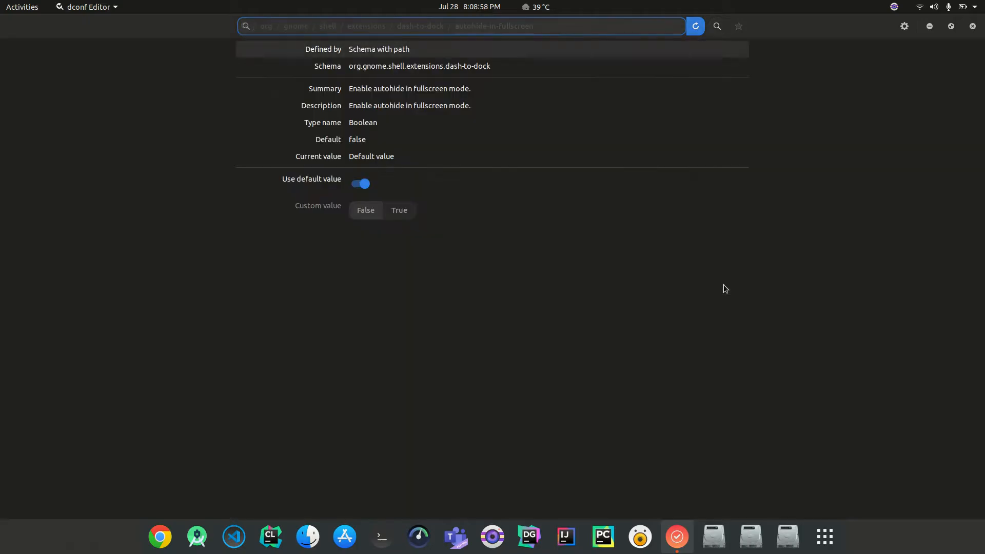
left_click(362, 189)
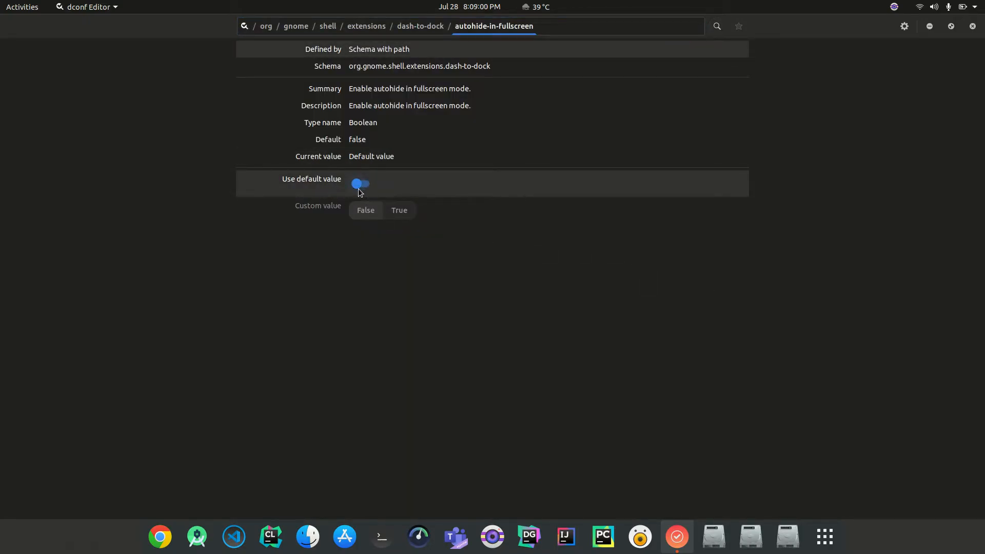
left_click(399, 210)
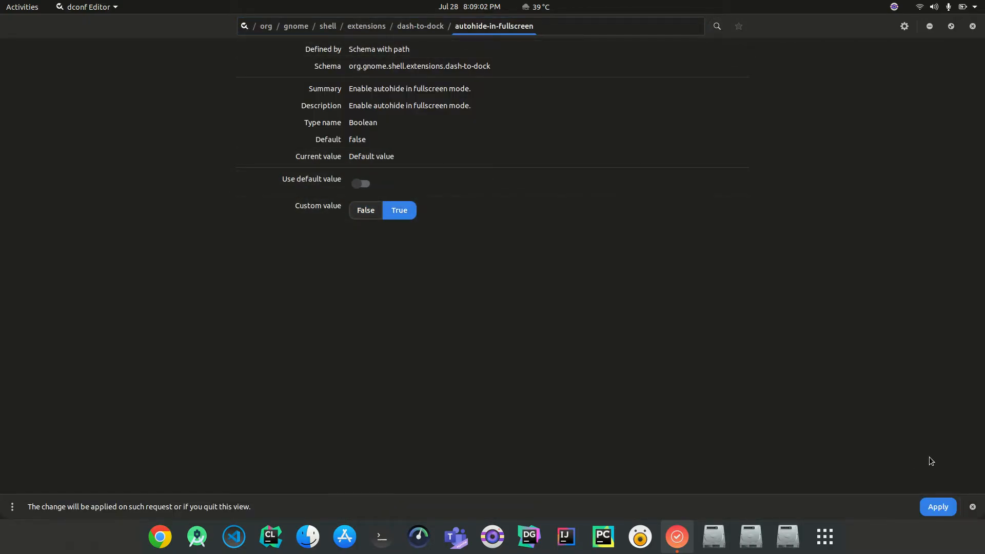
left_click(943, 505)
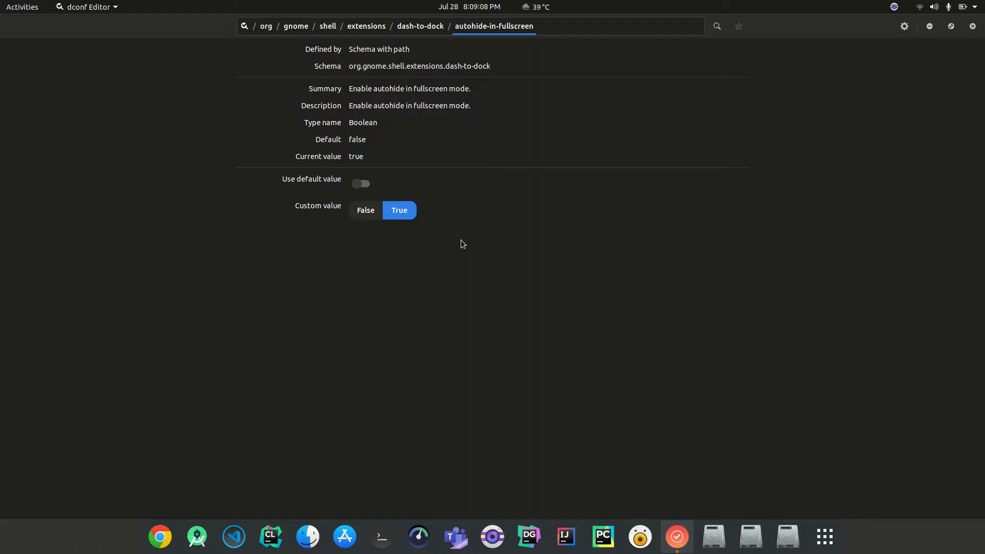
Step: Apply False to autohide-in-fullscreen, restore its default value and return to the dash-to-dock keys
left_click(366, 211)
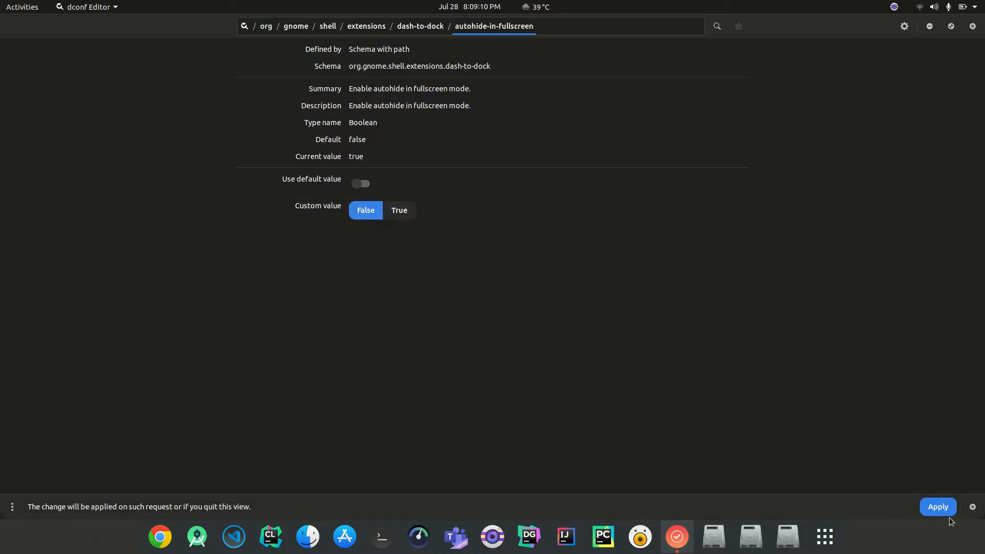
left_click(938, 507)
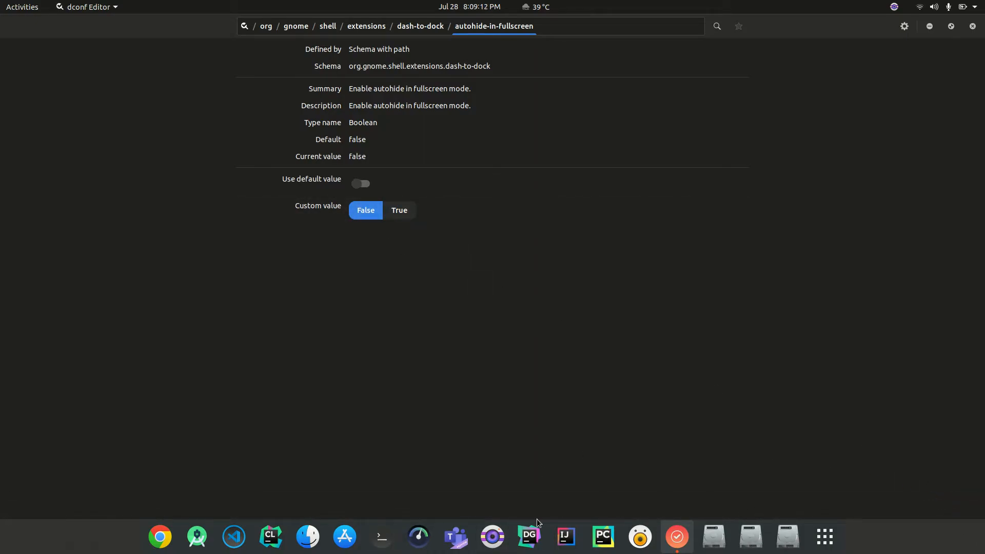
left_click(368, 183)
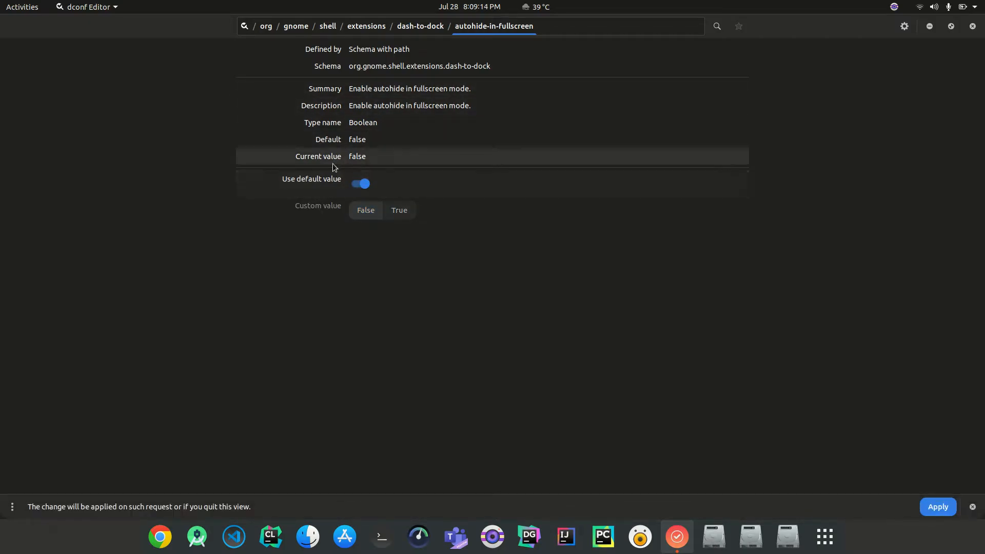
left_click(418, 27)
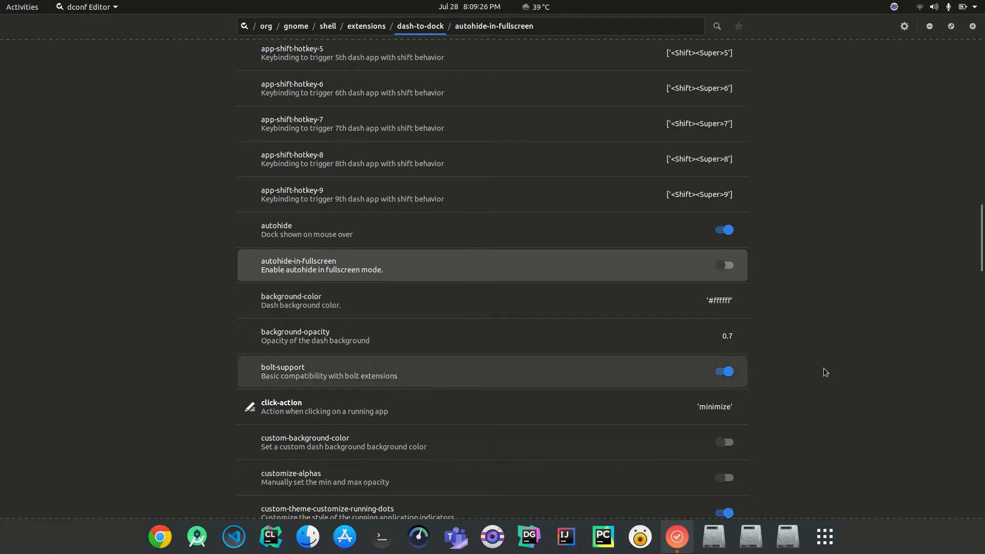
Step: Override the default of background-opacity with the custom value 0 and apply it
scroll(980, 252, "down", 3)
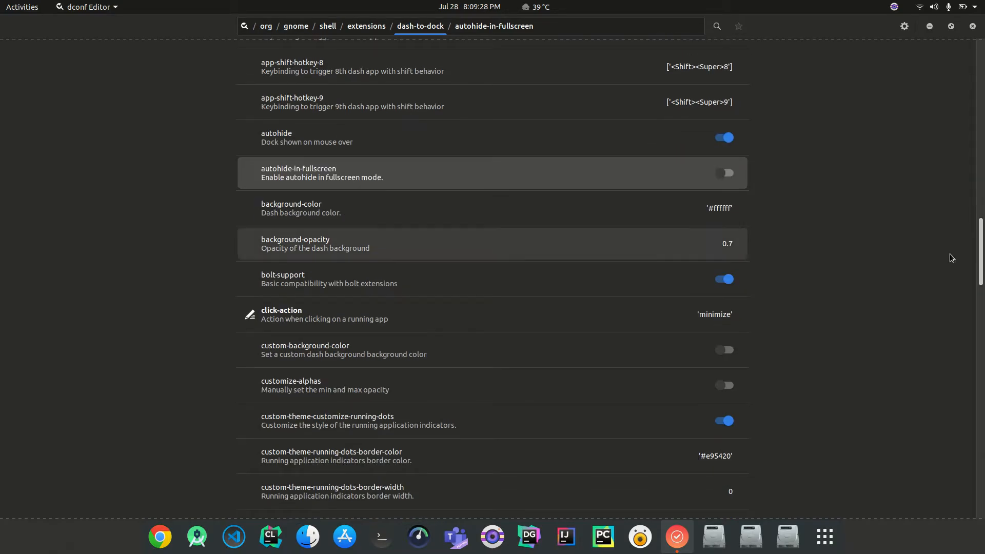
left_click(637, 250)
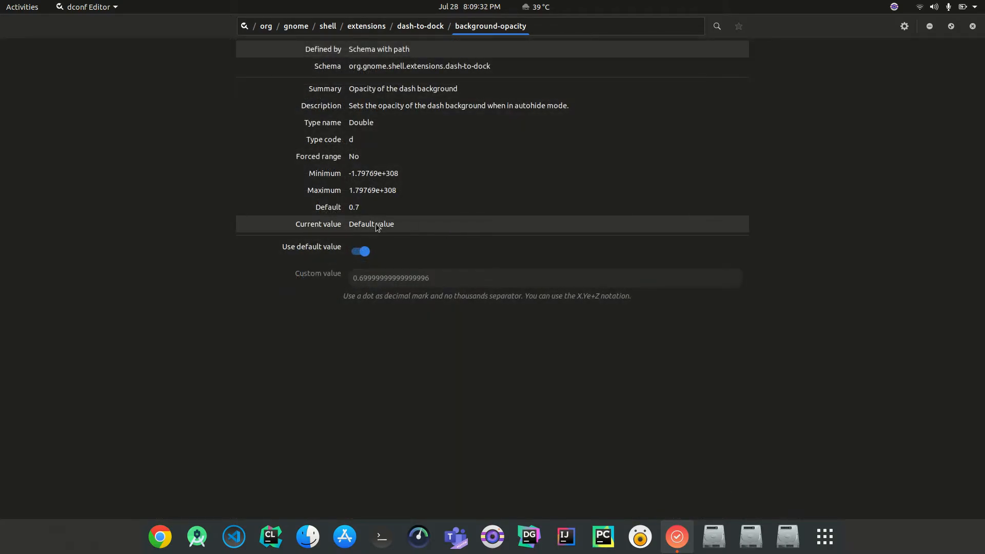
left_click(363, 252)
left_click_drag(430, 278, 351, 278)
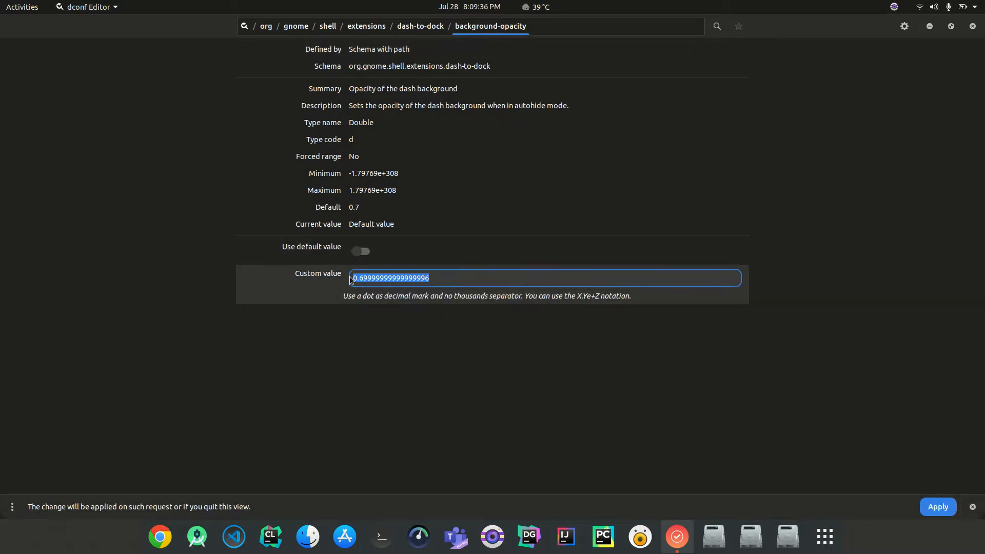
type("0")
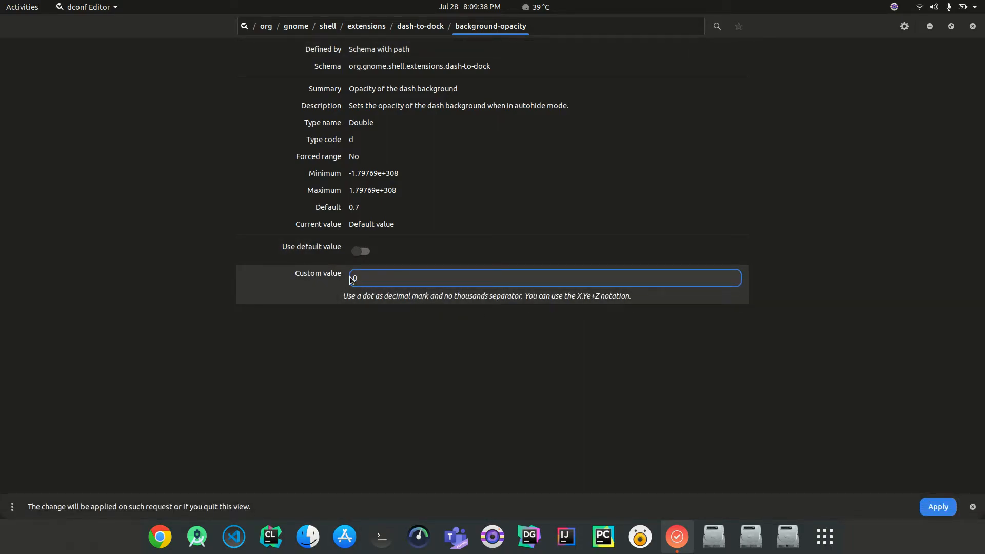
left_click(938, 507)
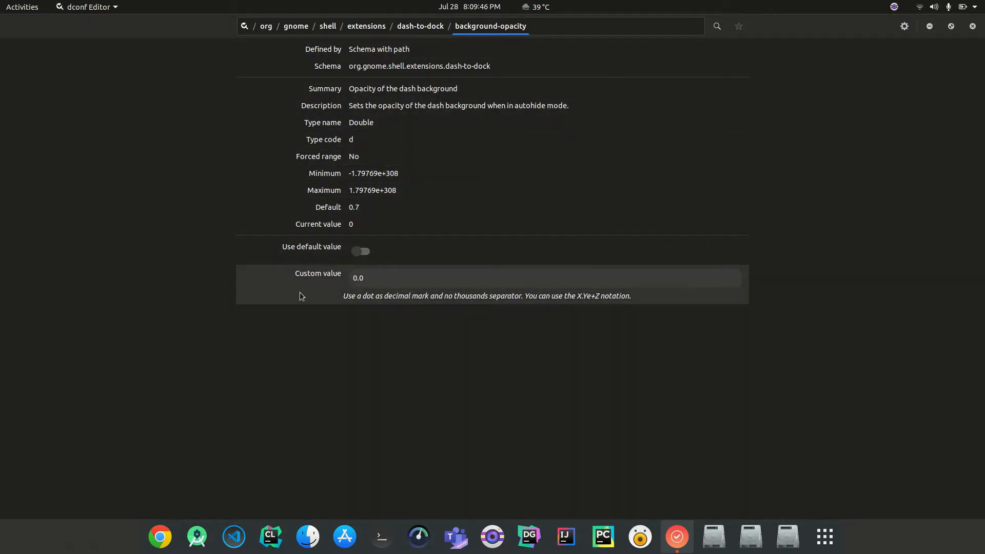
Step: Check the dock on the desktop, then restore the default background-opacity and return to the dash-to-dock keys
left_click(929, 25)
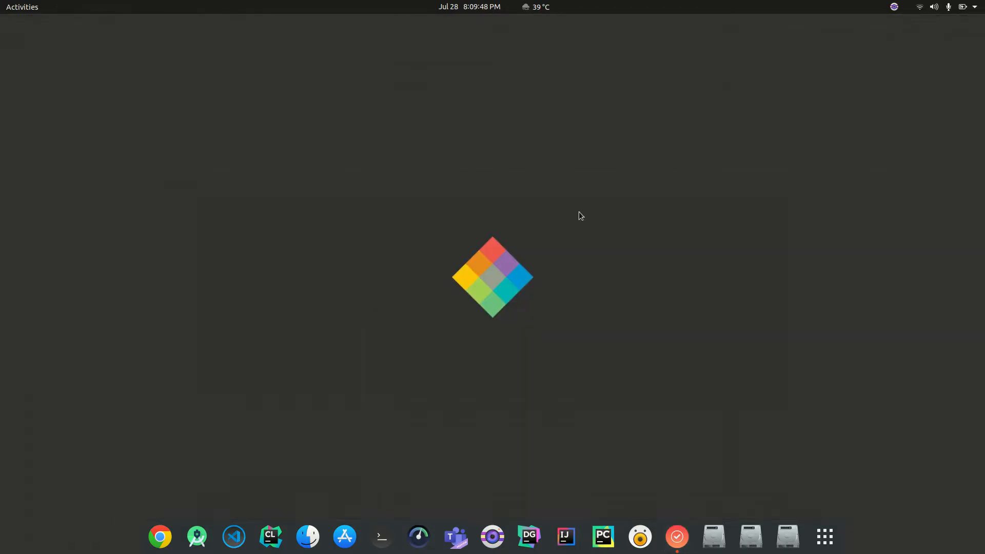
left_click(677, 537)
left_click(360, 251)
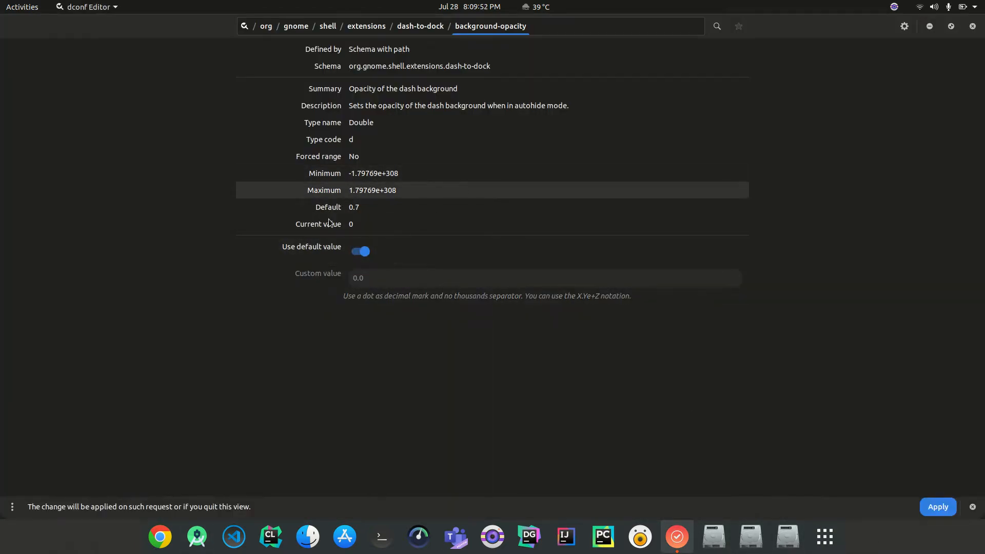
left_click(422, 31)
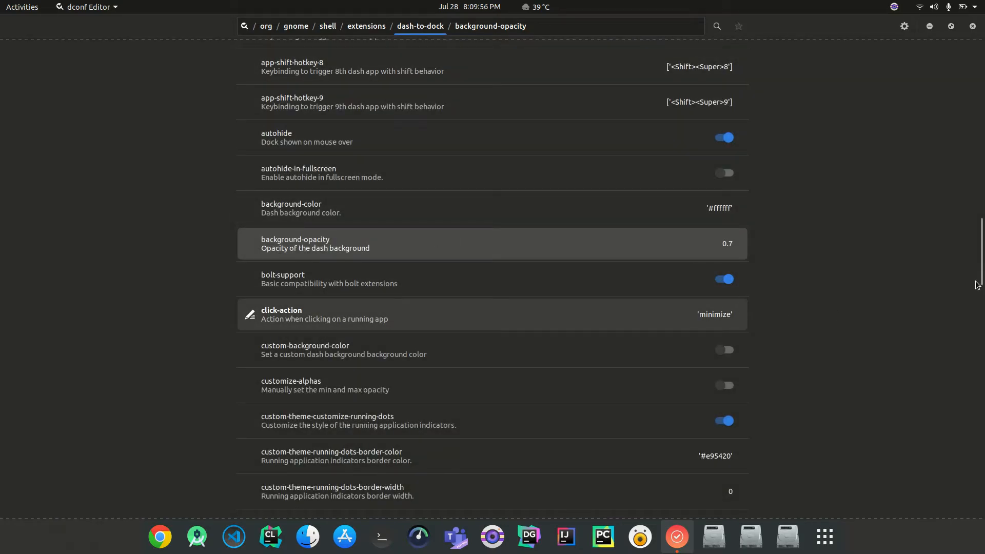
Step: Set the custom value of dash-max-icon-size to 40 and apply it
scroll(892, 303, "down", 3)
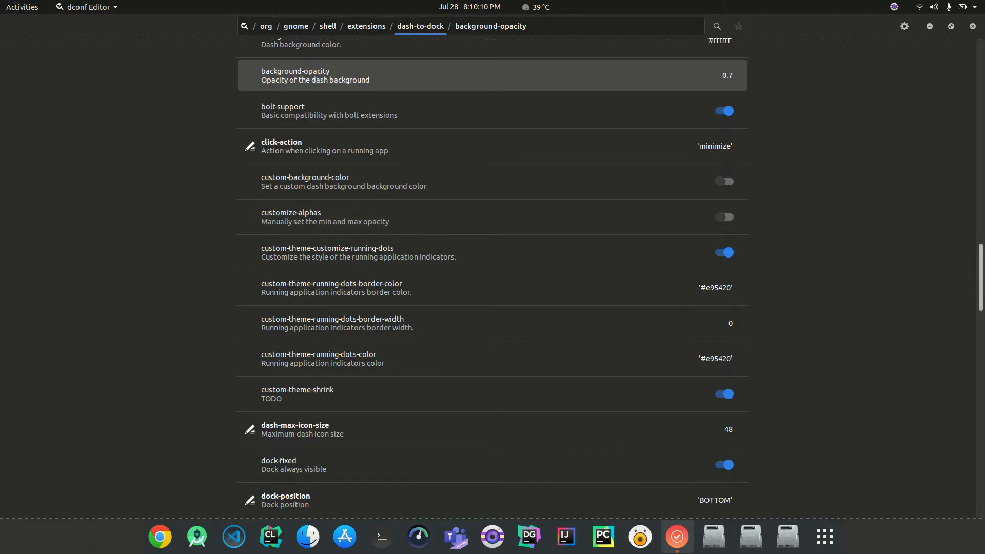
scroll(978, 287, "down", 3)
scroll(981, 298, "down", 5)
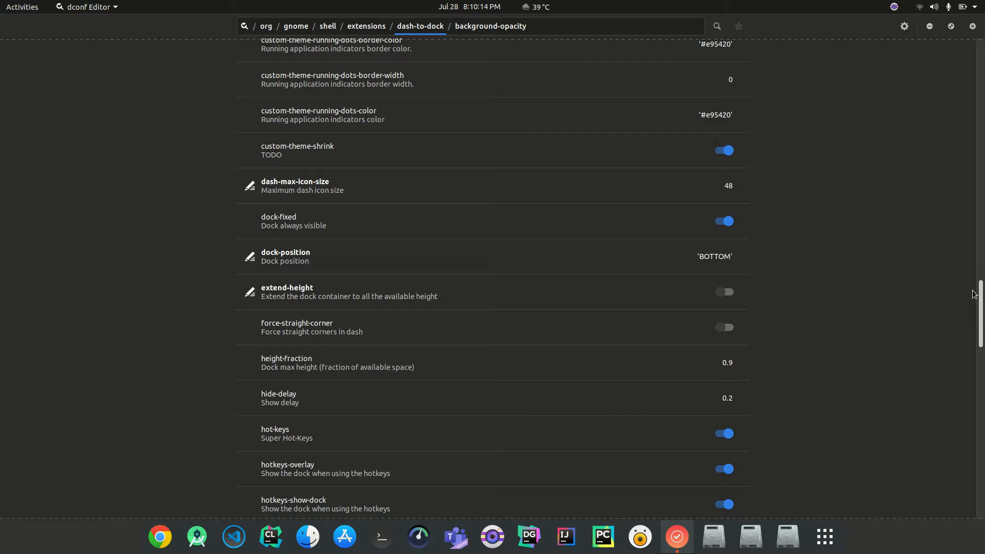
left_click(740, 190)
left_click(362, 253)
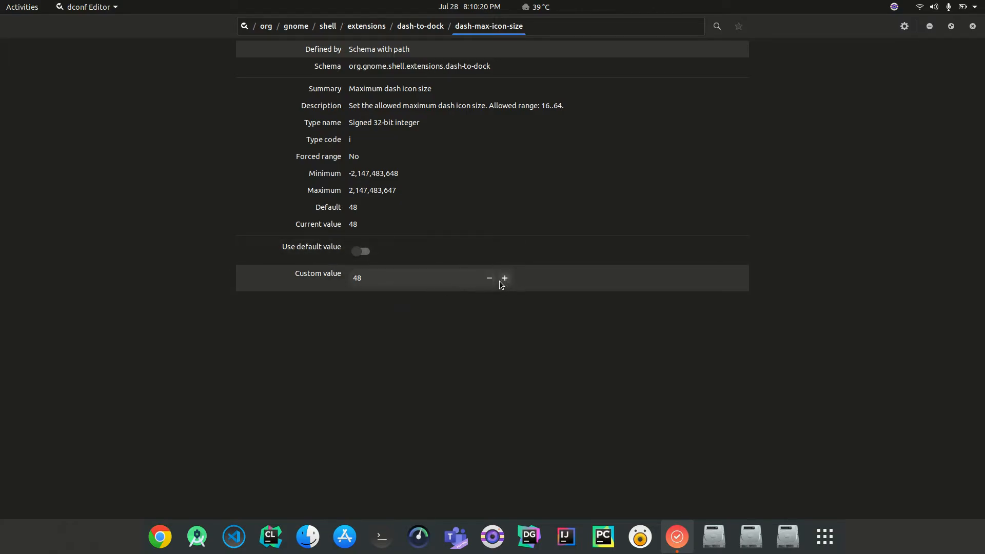
scroll(490, 279, "up", 1)
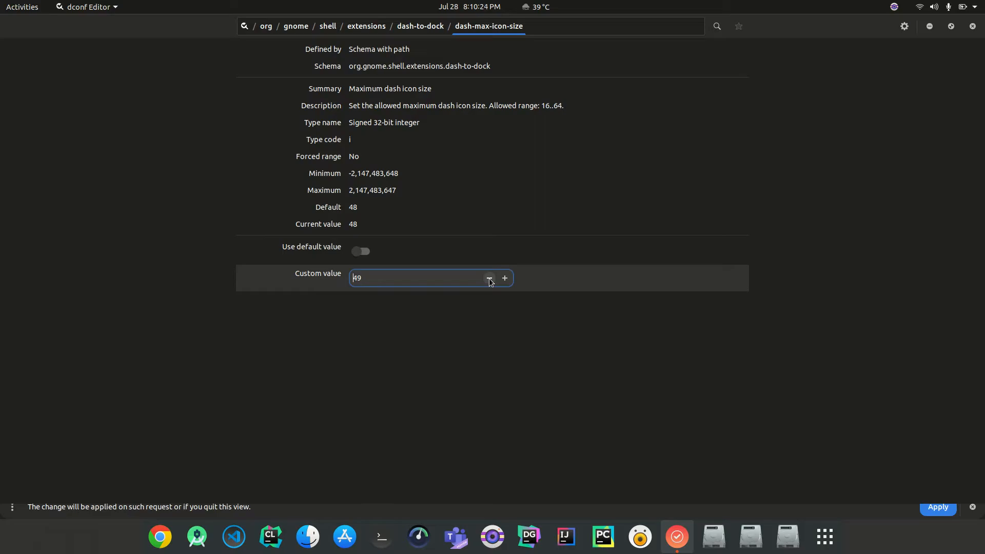
scroll(490, 280, "down", 9)
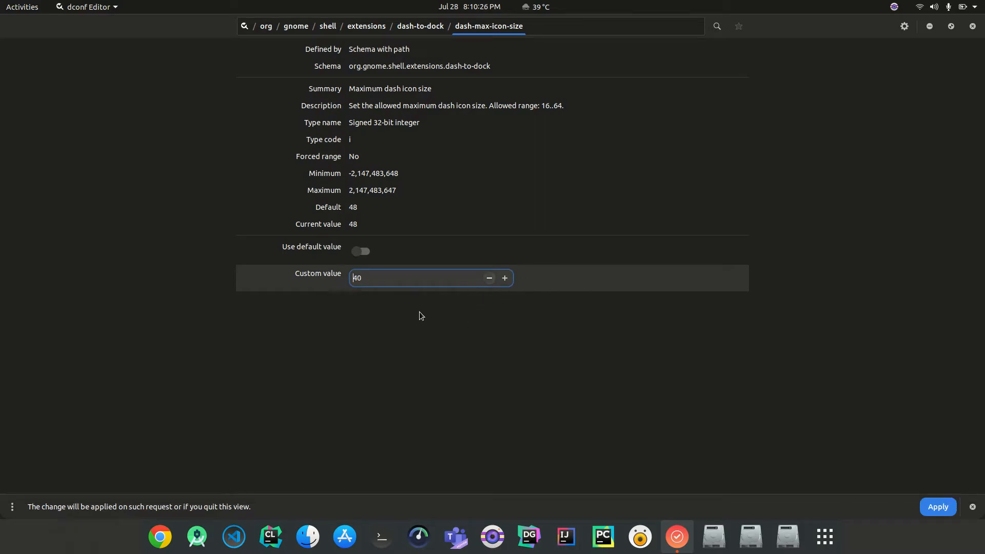
left_click(938, 506)
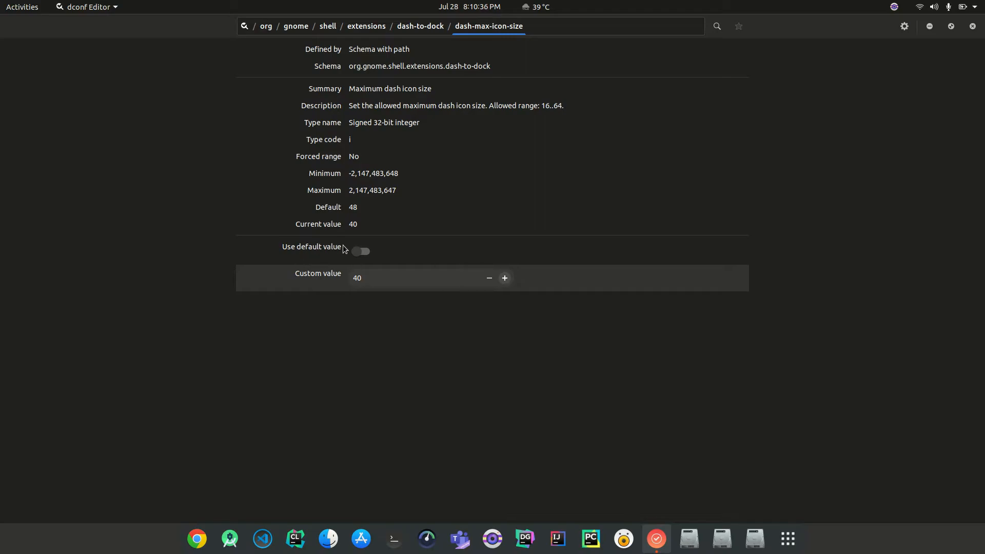
Step: Set dash-max-icon-size to 48, apply it and return to the dash-to-dock keys
scroll(414, 277, "up", 7)
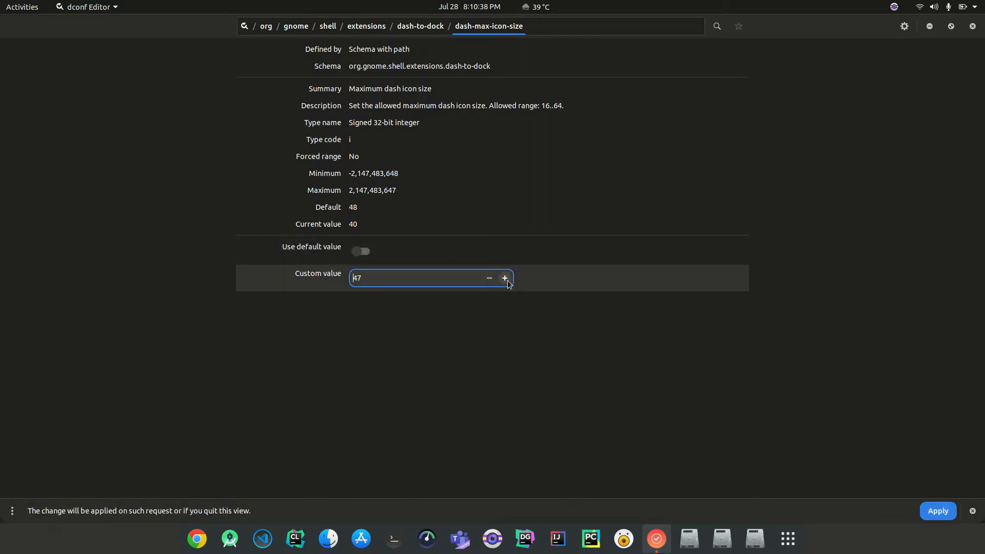
left_click(505, 278)
left_click(941, 509)
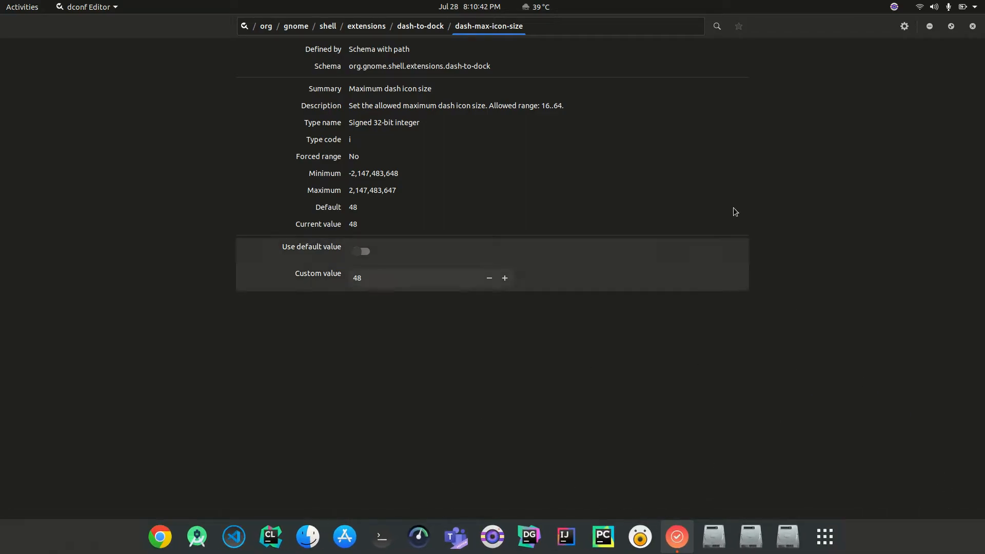
left_click(412, 27)
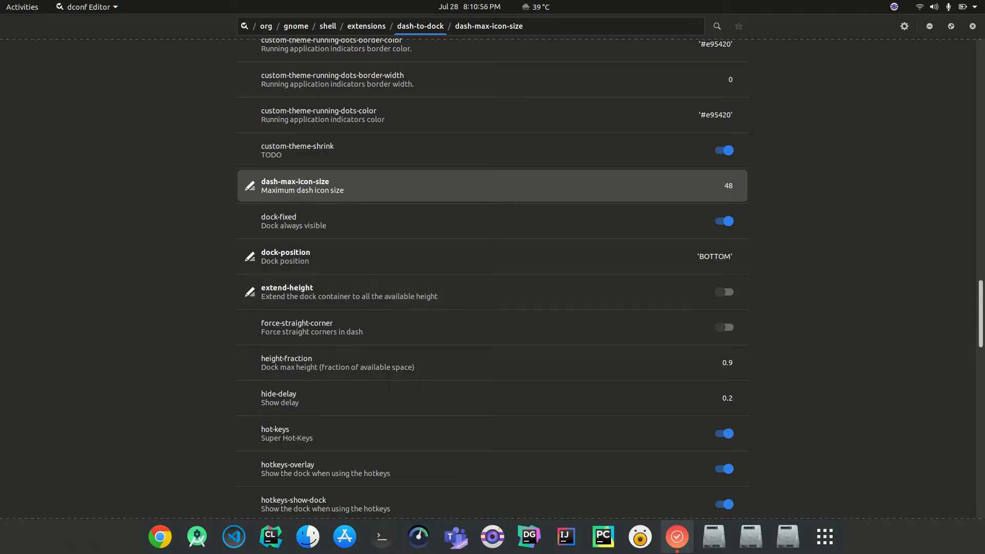
Step: Look through the remaining dash-to-dock keys down to the end of the list for further dock options
scroll(733, 301, "down", 5)
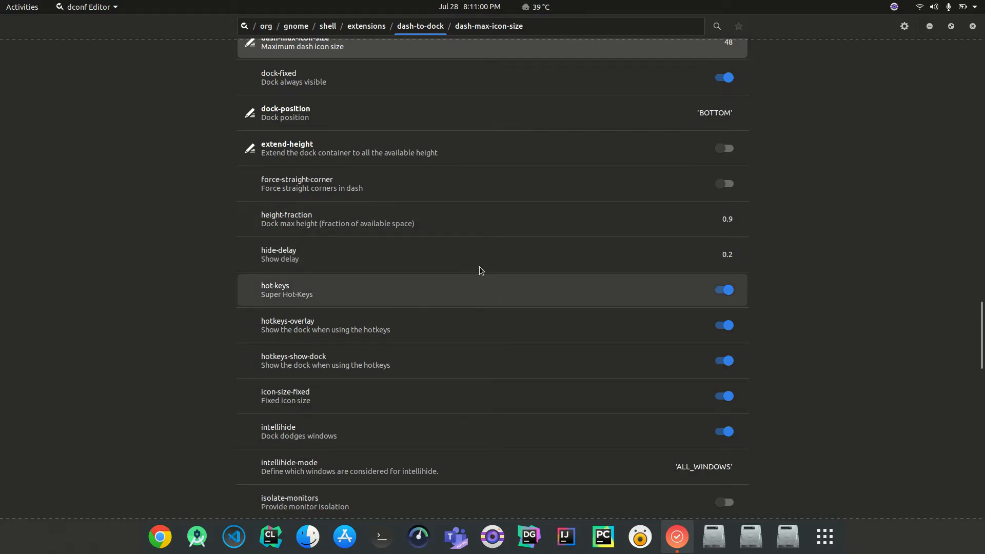
left_click_drag(980, 330, 982, 374)
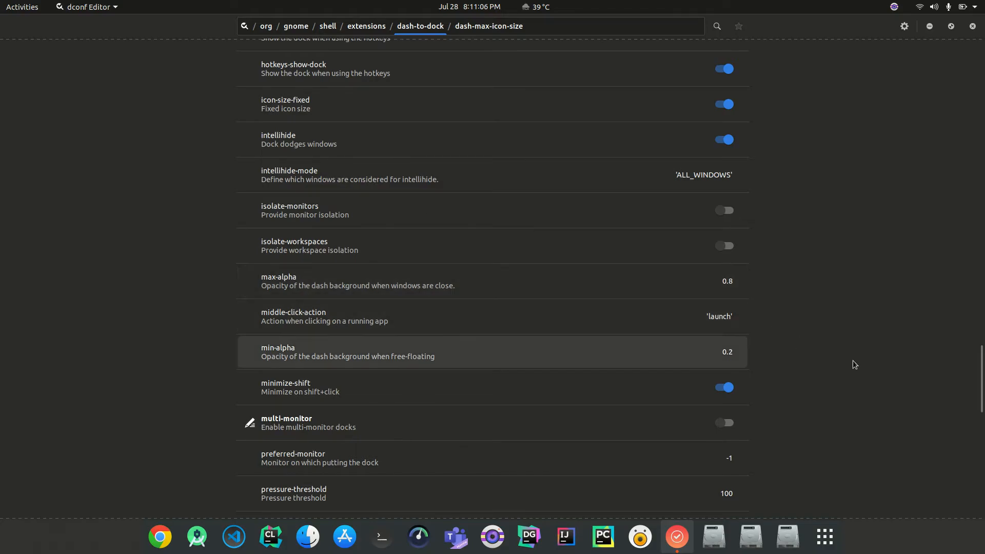
scroll(492, 277, "down", 5)
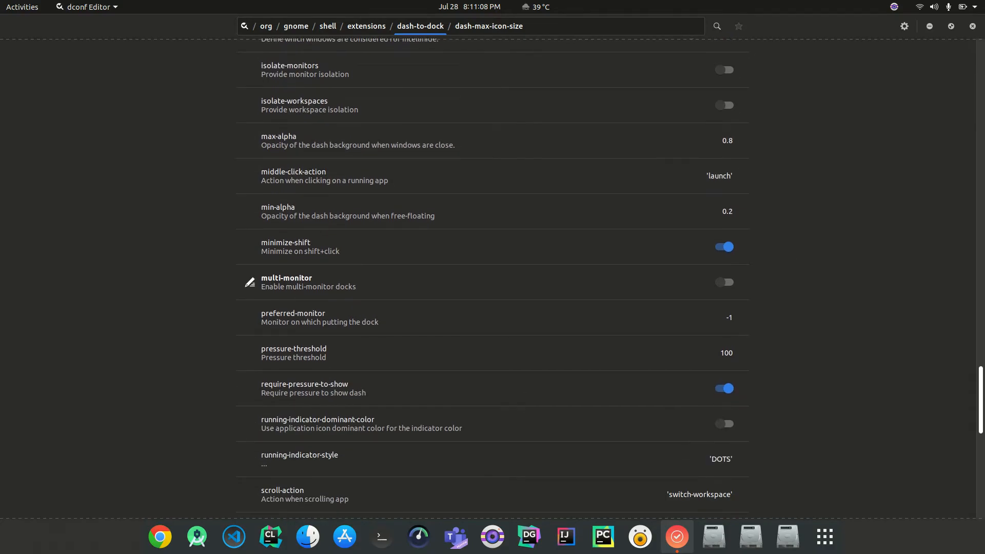
scroll(611, 277, "down", 3)
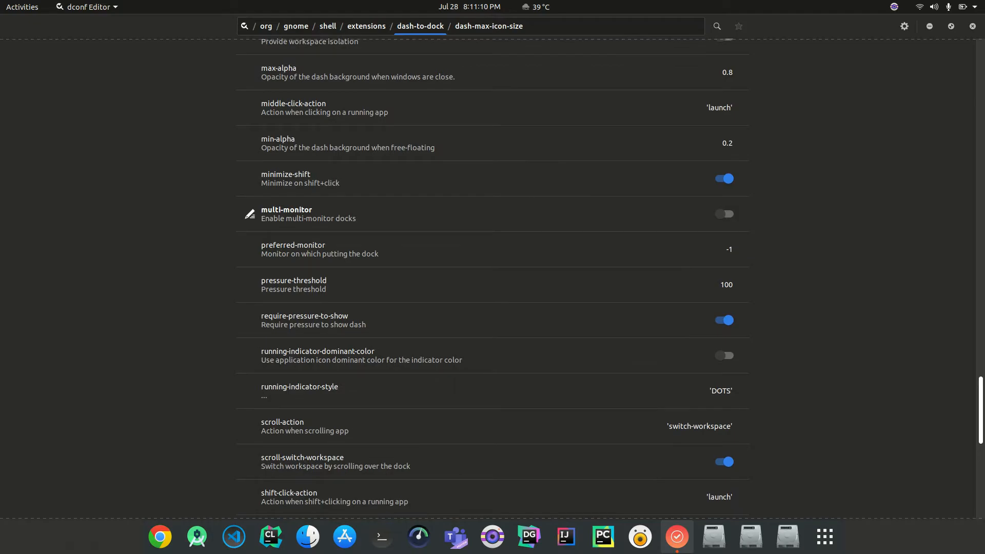
left_click_drag(981, 394, 980, 394)
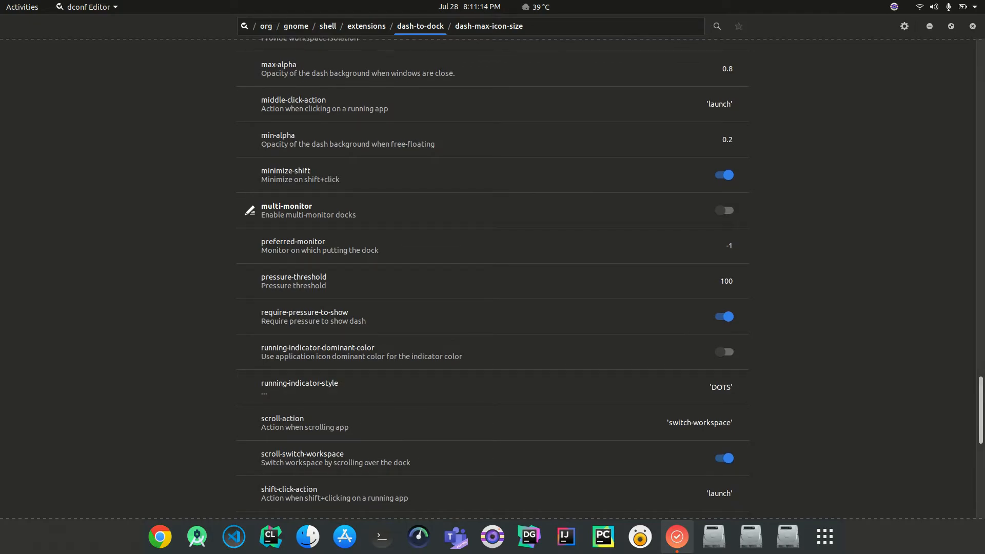
scroll(970, 460, "down", 15)
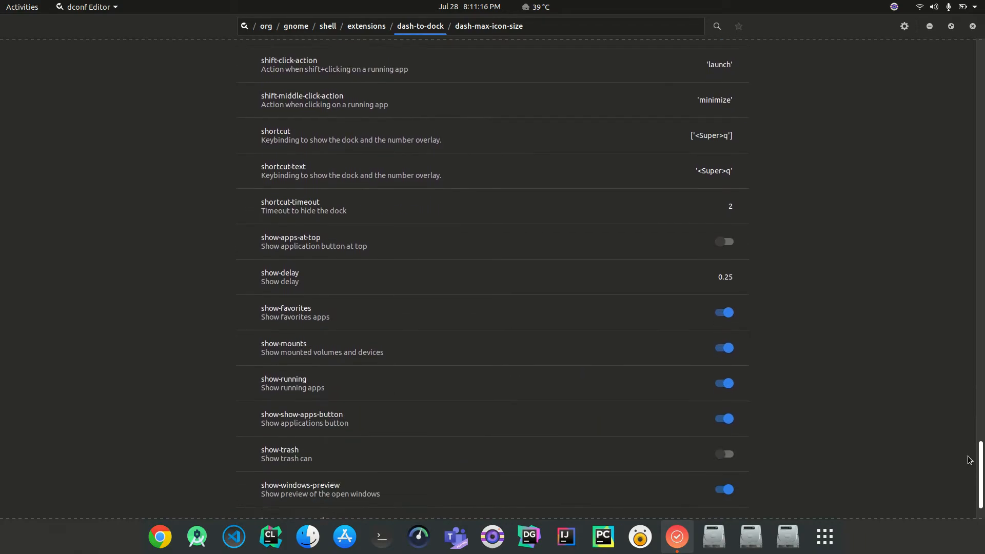
scroll(970, 459, "down", 1)
scroll(970, 463, "down", 1)
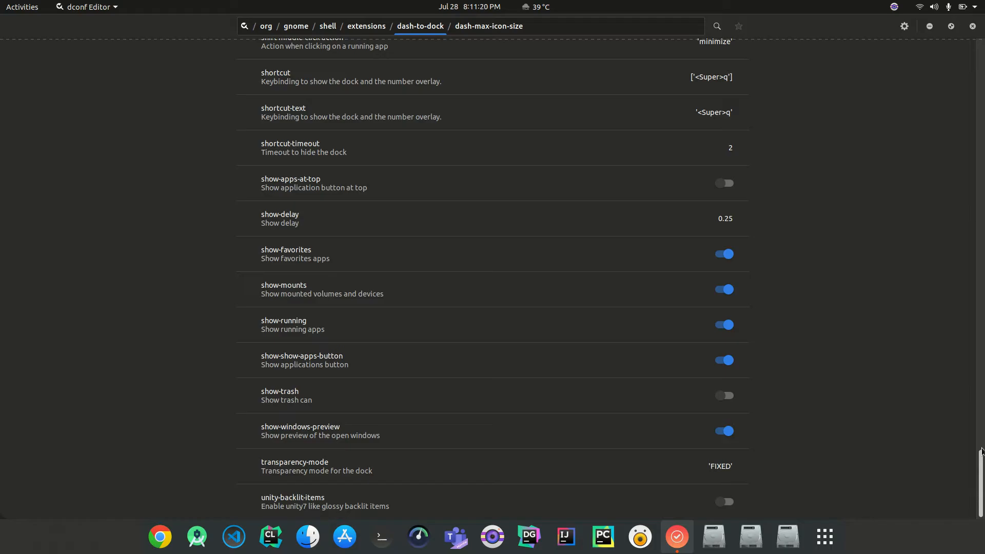
scroll(982, 446, "up", 4)
left_click_drag(982, 447, 928, 92)
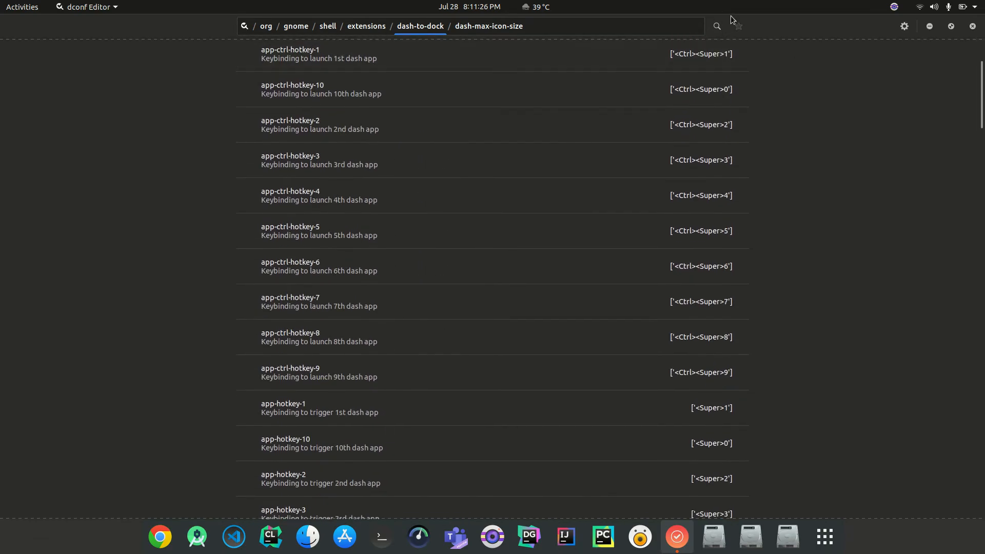
Step: Search the keys for "trash" and enable show-trash in the dash-to-dock extension
left_click(718, 27)
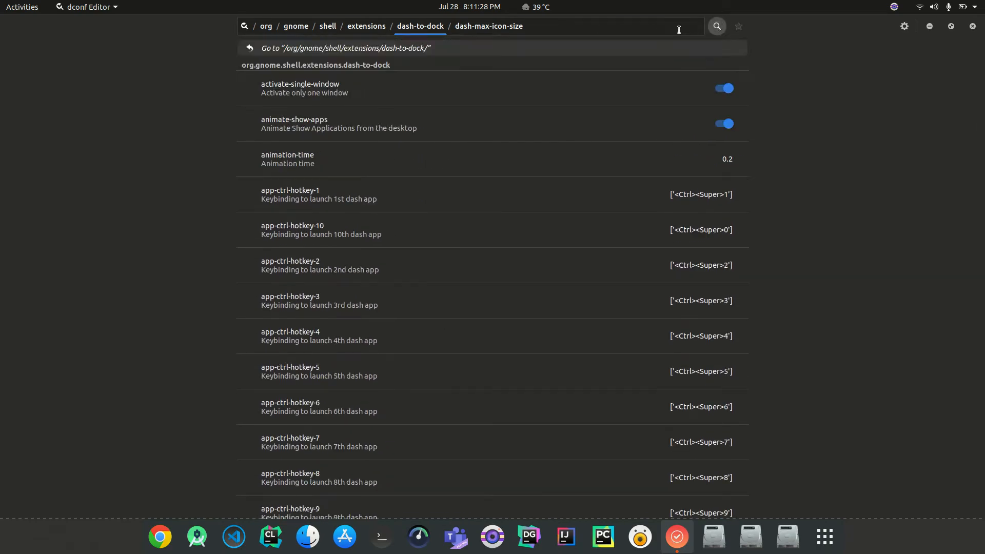
type("trash")
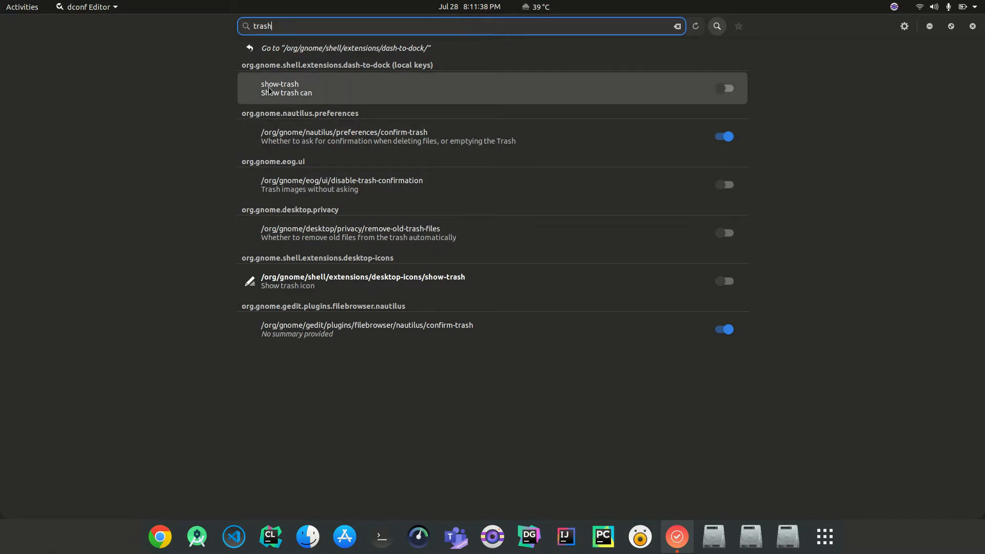
left_click(722, 88)
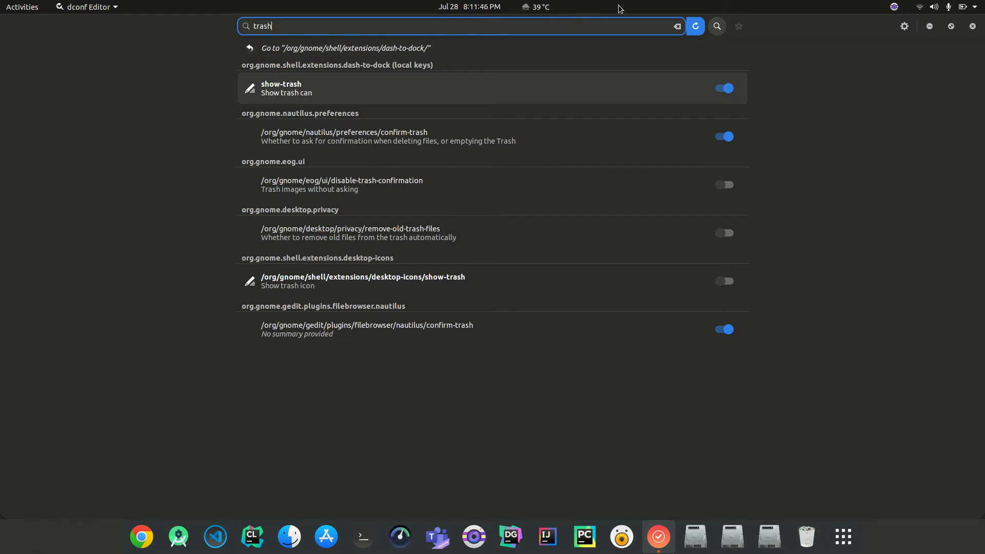
Step: Replace the search term with "applica" and look through the matching folders and keys
key("BackSpace")
key("BackSpace")
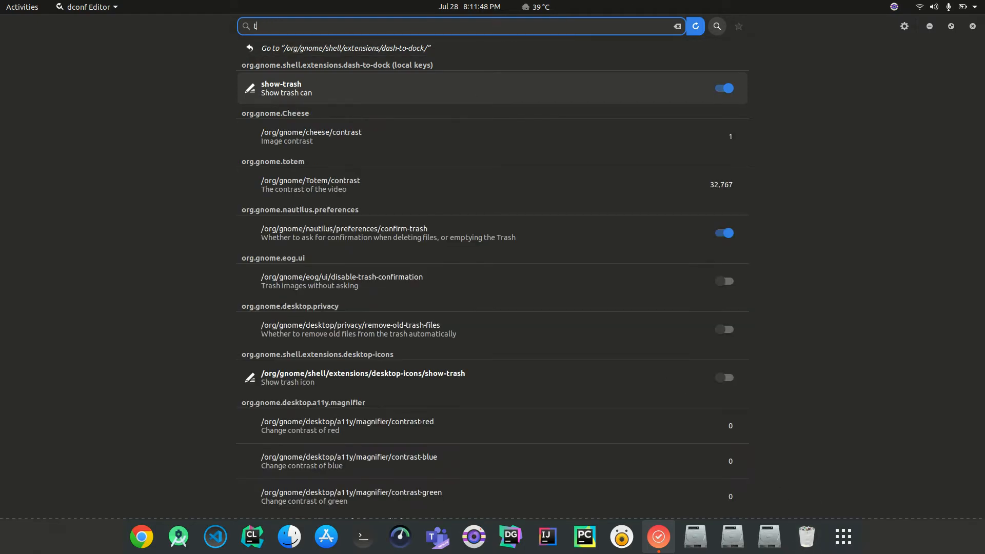
key("BackSpace")
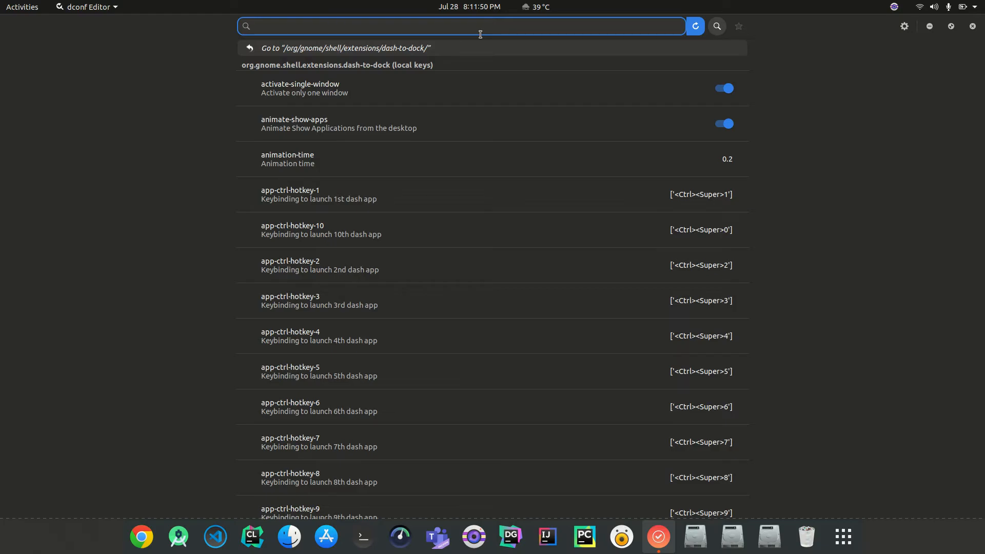
type("aplli")
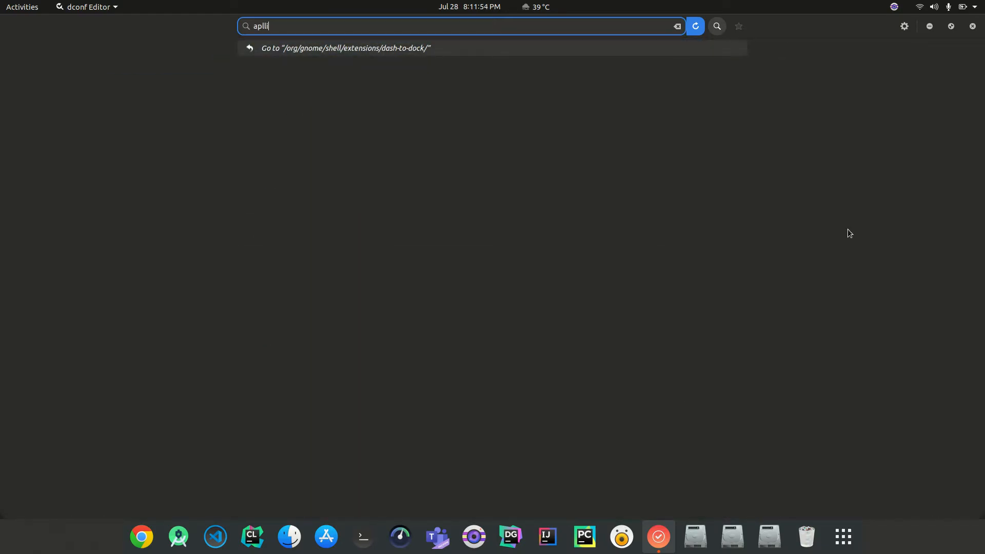
key("BackSpace")
type("plic")
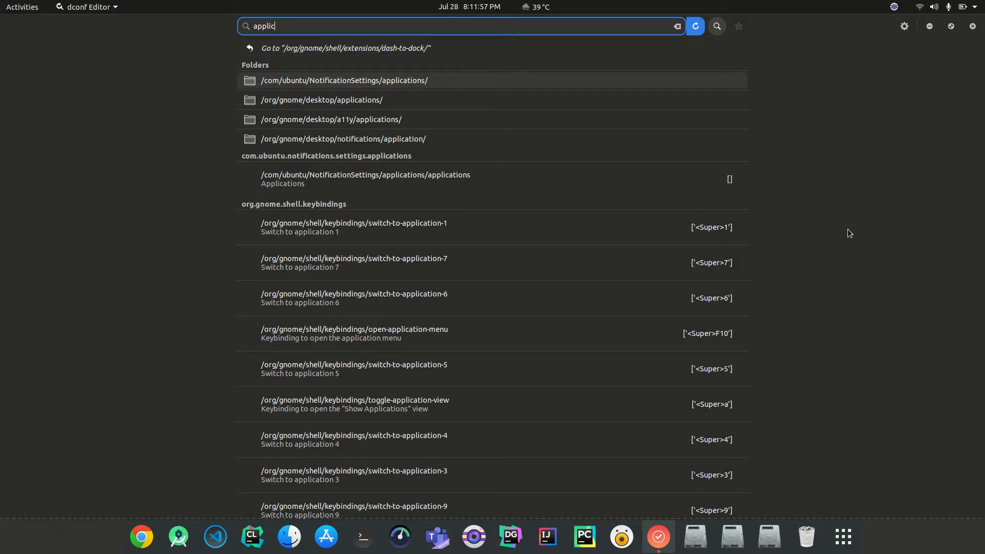
key("BackSpace")
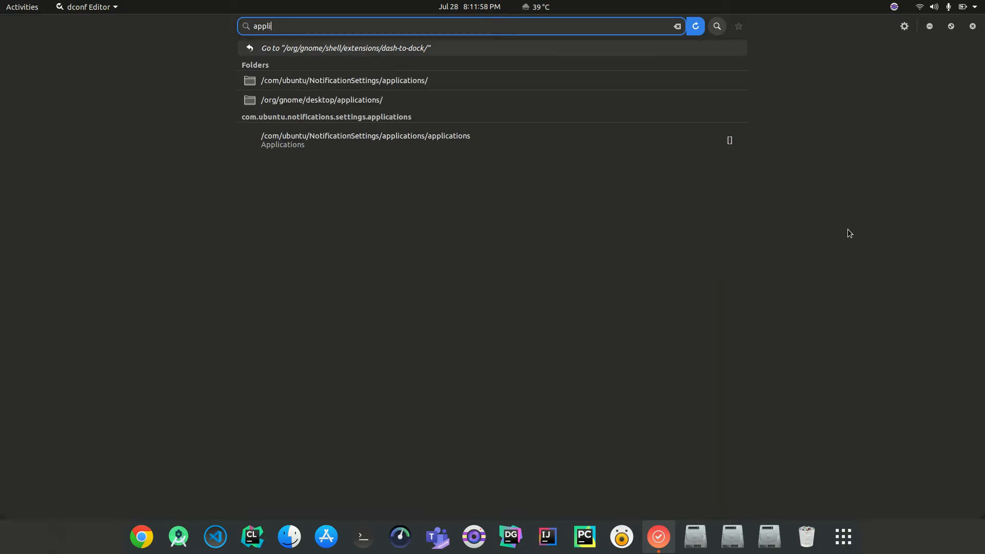
type("a")
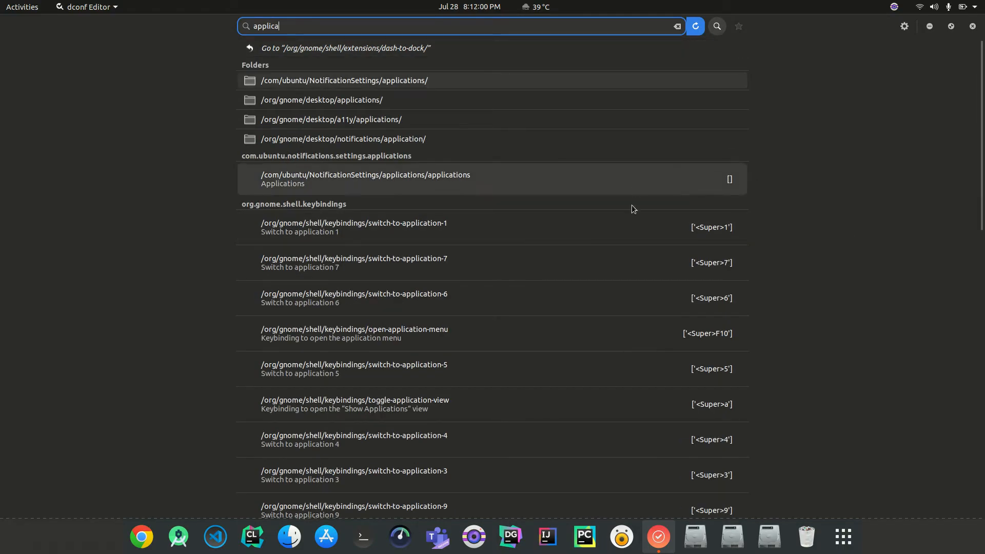
scroll(754, 267, "down", 8)
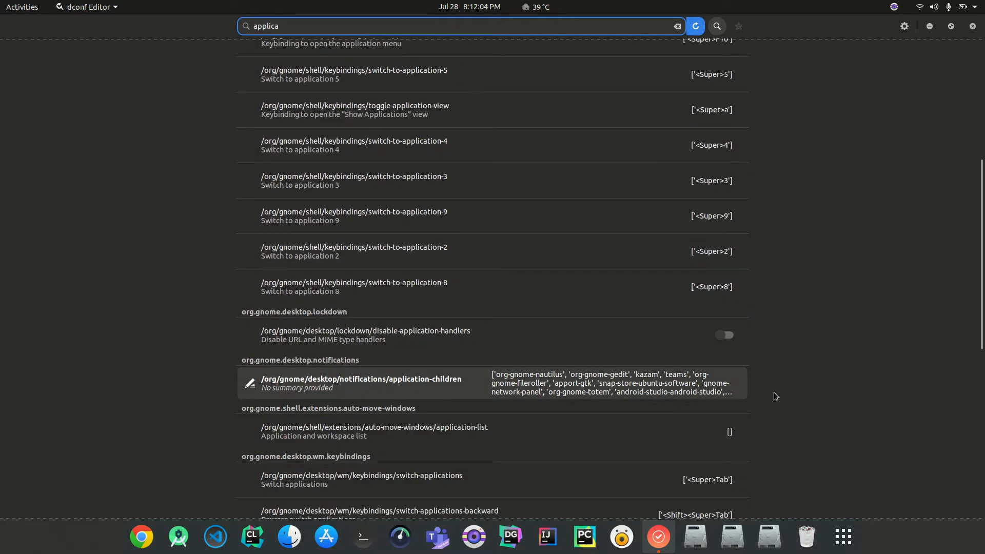
scroll(860, 354, "down", 5)
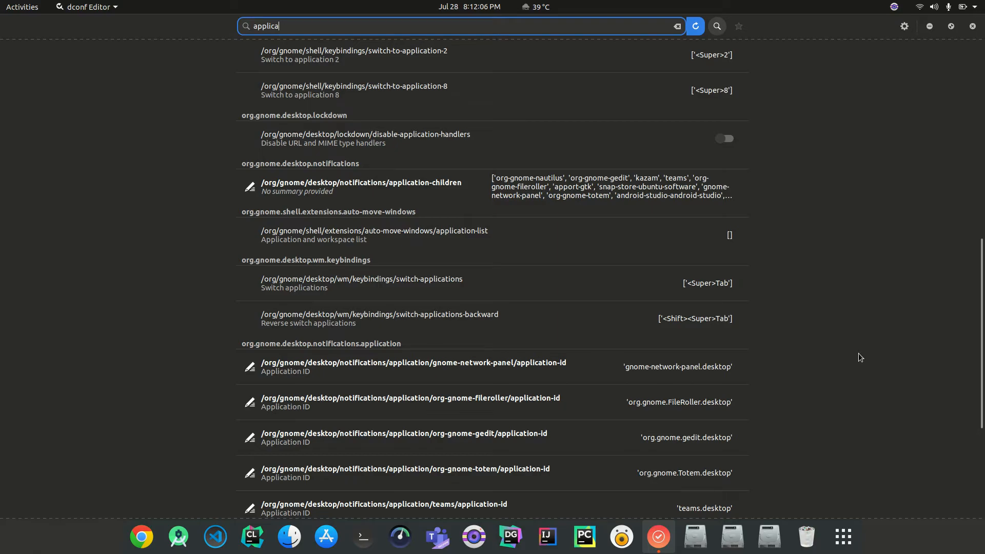
scroll(565, 282, "up", 5)
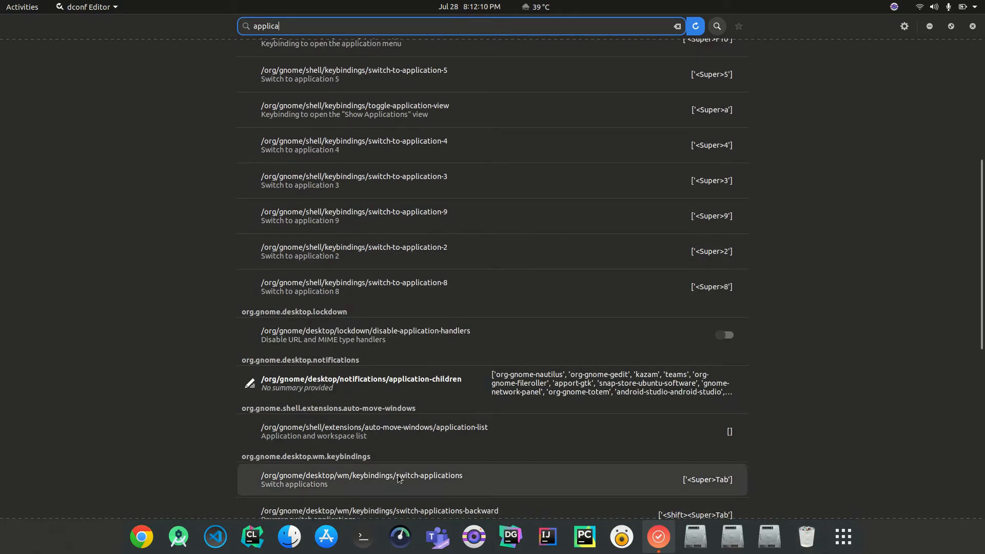
scroll(492, 127, "up", 5)
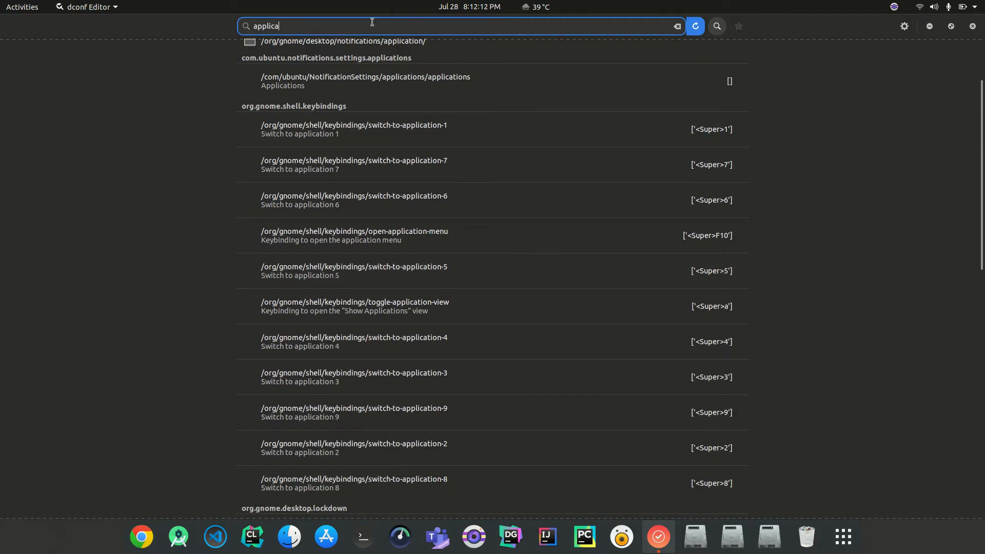
Step: Clear the search to return to the dash-to-dock keys, and check the dock on the desktop
key("BackSpace")
key("BackSpace")
key("BackSpace")
key("BackSpace")
key("BackSpace")
key("BackSpace")
key("BackSpace")
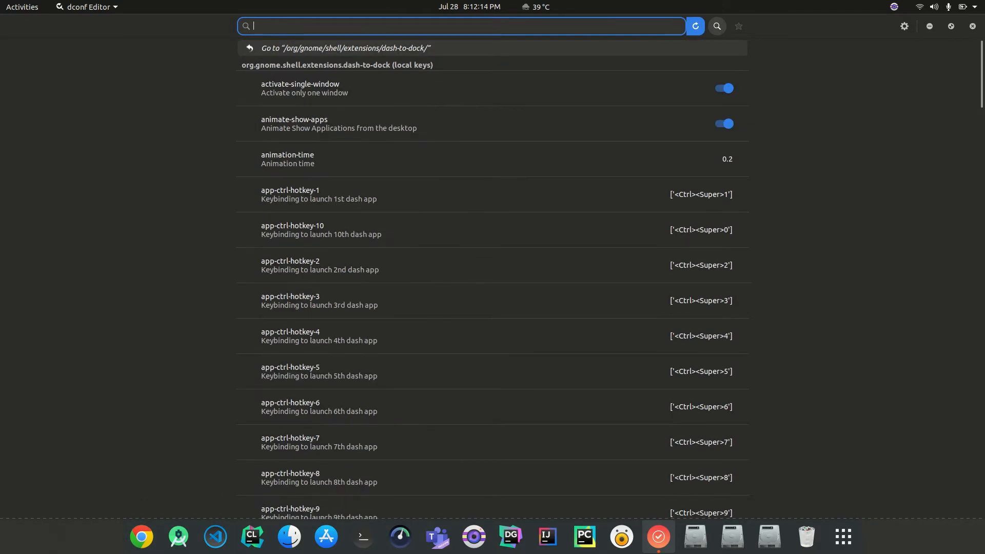
left_click(841, 152)
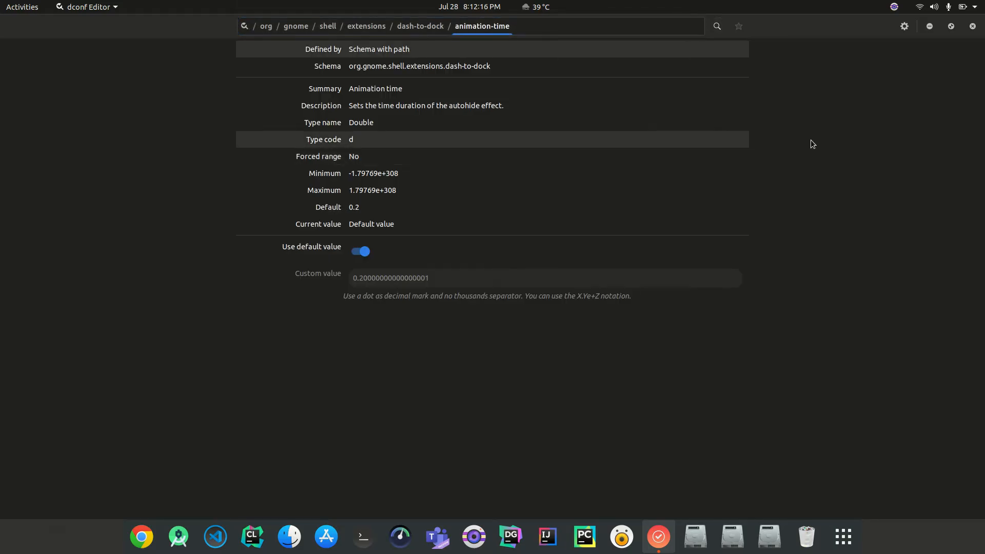
left_click(430, 27)
scroll(454, 160, "up", 3)
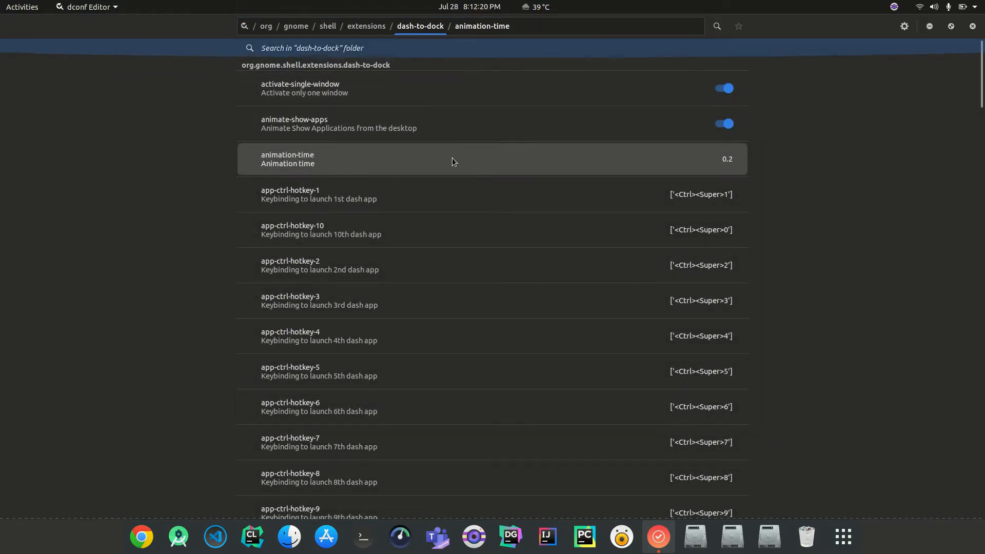
scroll(812, 159, "down", 1)
left_click(930, 27)
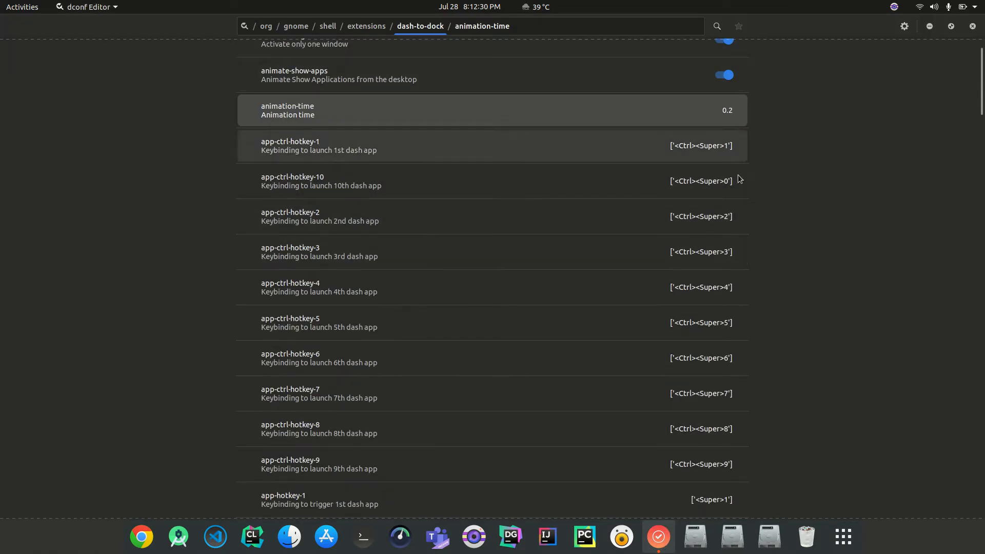
Step: Disable the apply-custom-theme key of the dash-to-dock extension
scroll(588, 292, "down", 10)
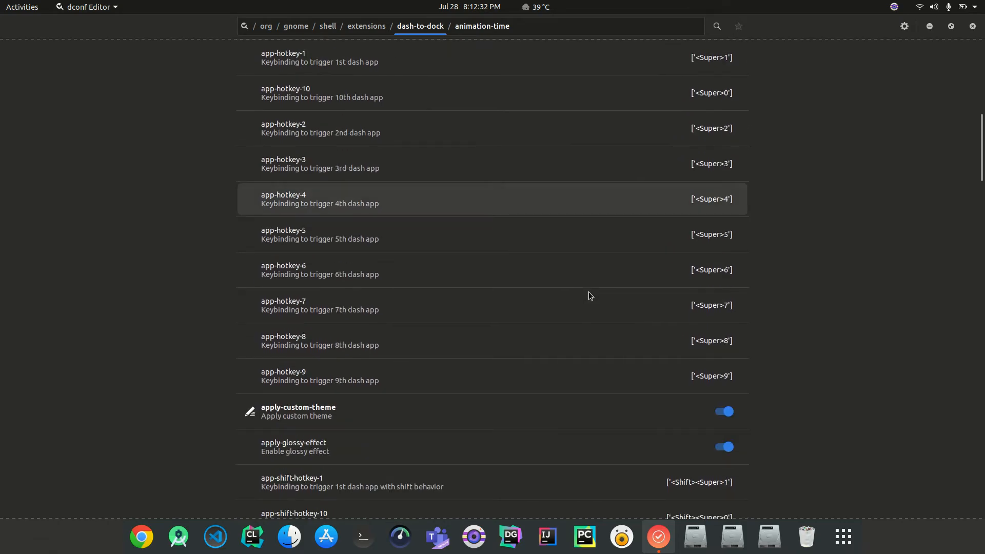
scroll(589, 292, "down", 5)
scroll(589, 295, "down", 7)
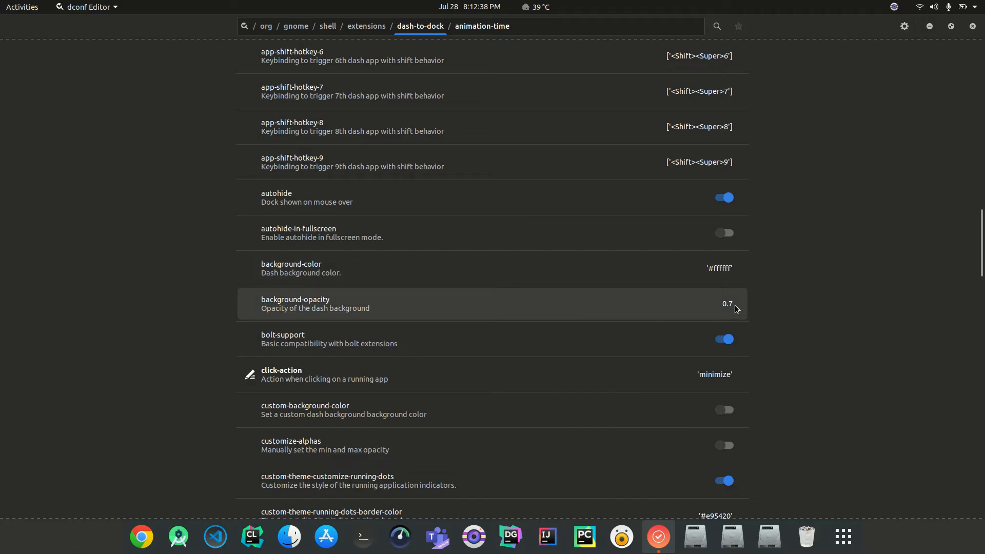
scroll(662, 214, "up", 10)
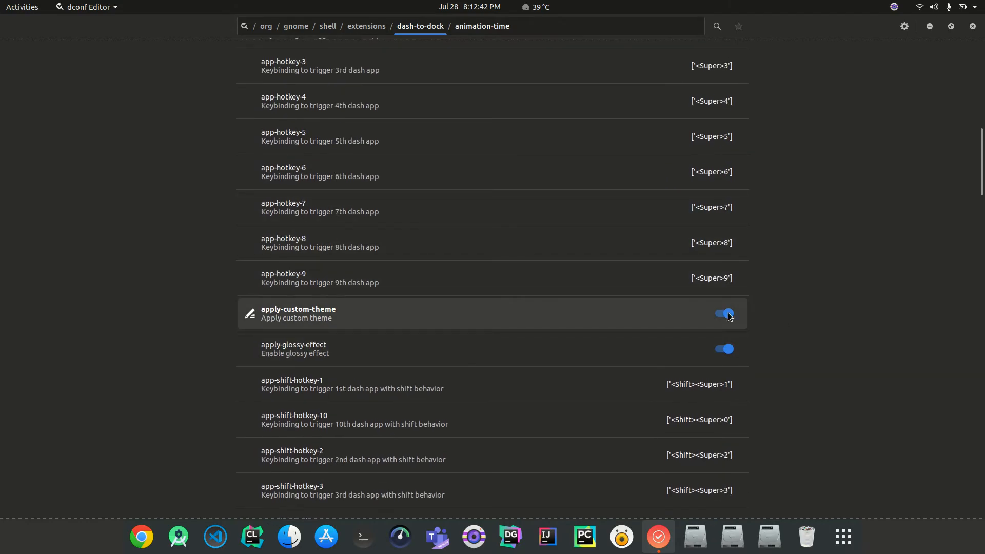
left_click(728, 313)
Step: Override the default of the dash-to-dock background-opacity key with the custom value 0 and apply the change
scroll(725, 348, "down", 5)
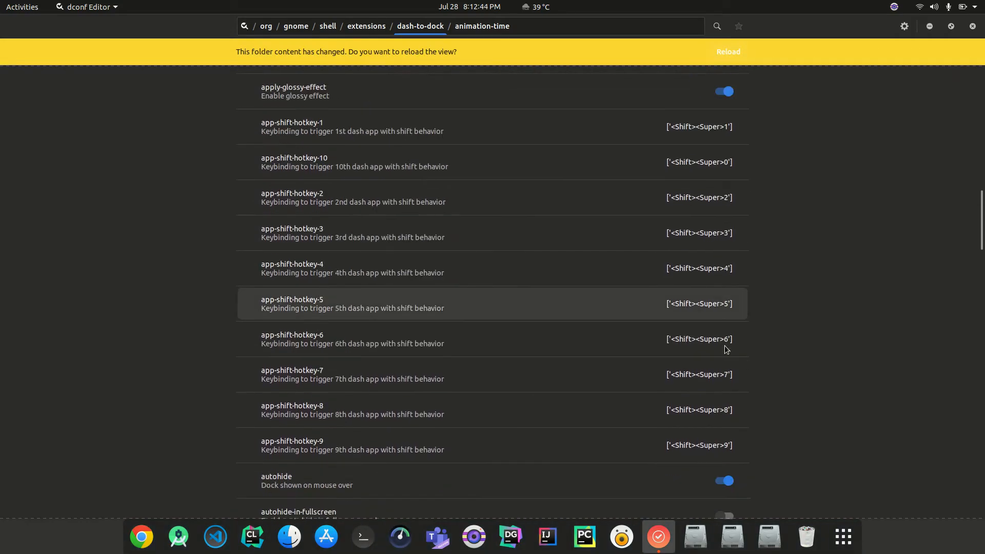
scroll(726, 349, "down", 5)
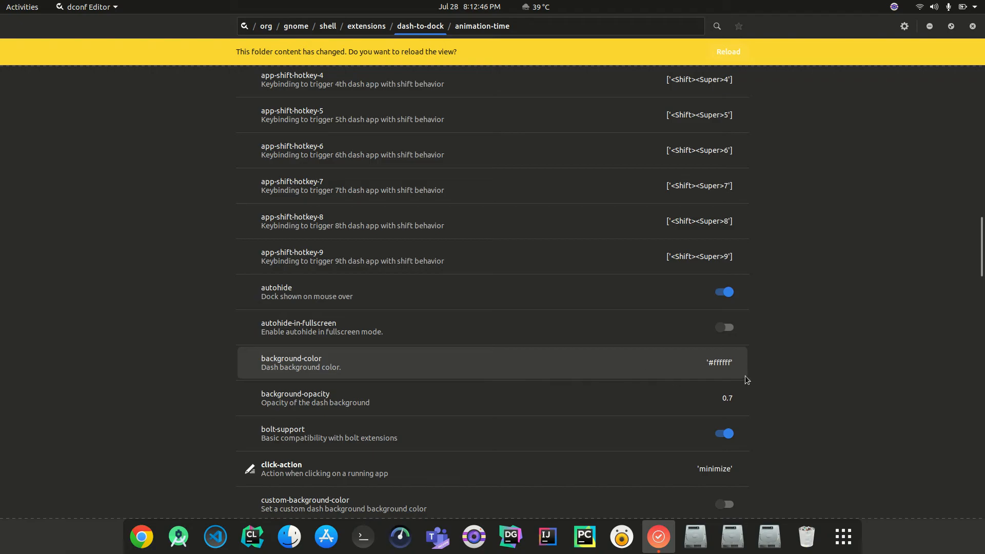
scroll(746, 380, "down", 1)
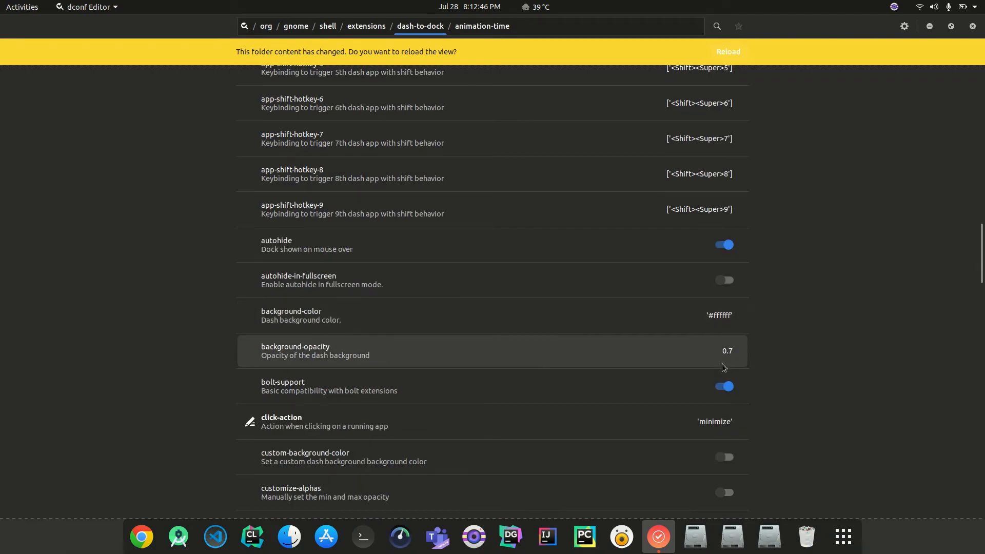
left_click(670, 352)
left_click(359, 252)
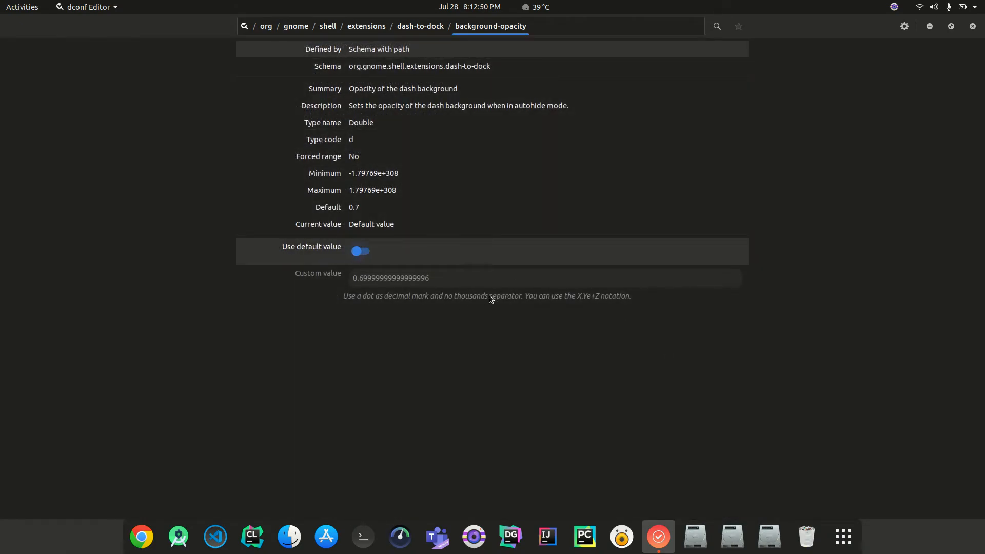
left_click_drag(437, 278, 384, 278)
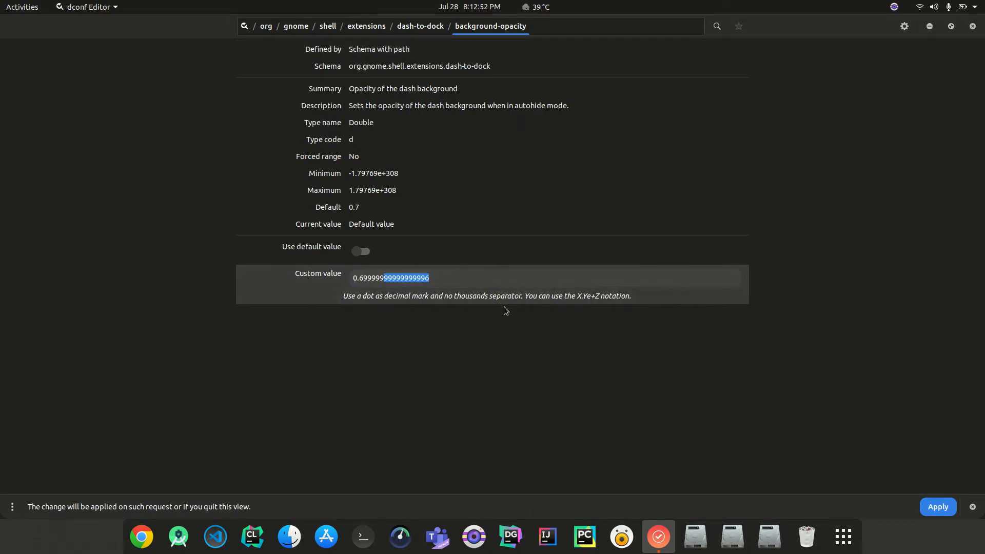
left_click(318, 281)
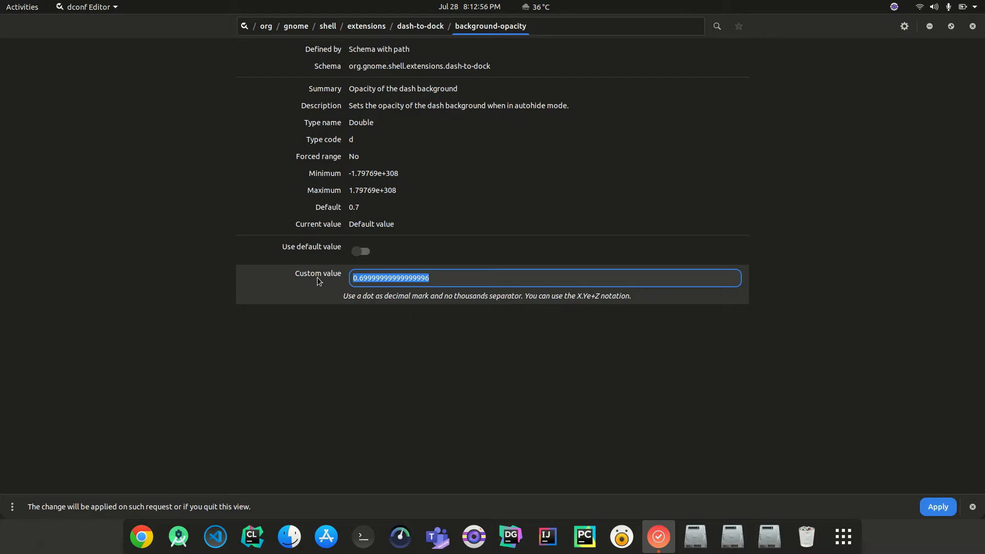
type("0")
left_click(943, 509)
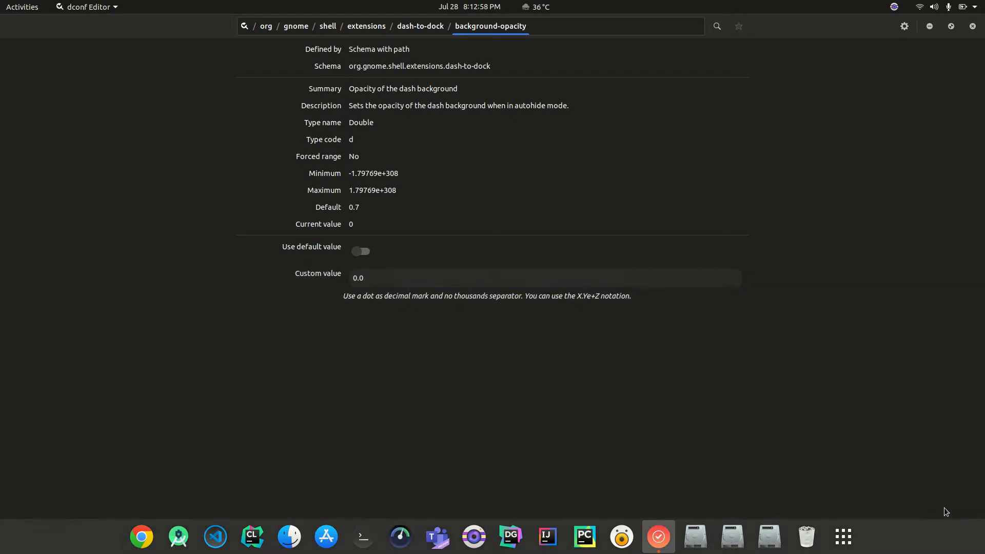
Step: Set the custom value of the dash-to-dock background-opacity key to 0.3, apply it, and check the dock on the desktop
left_click(930, 30)
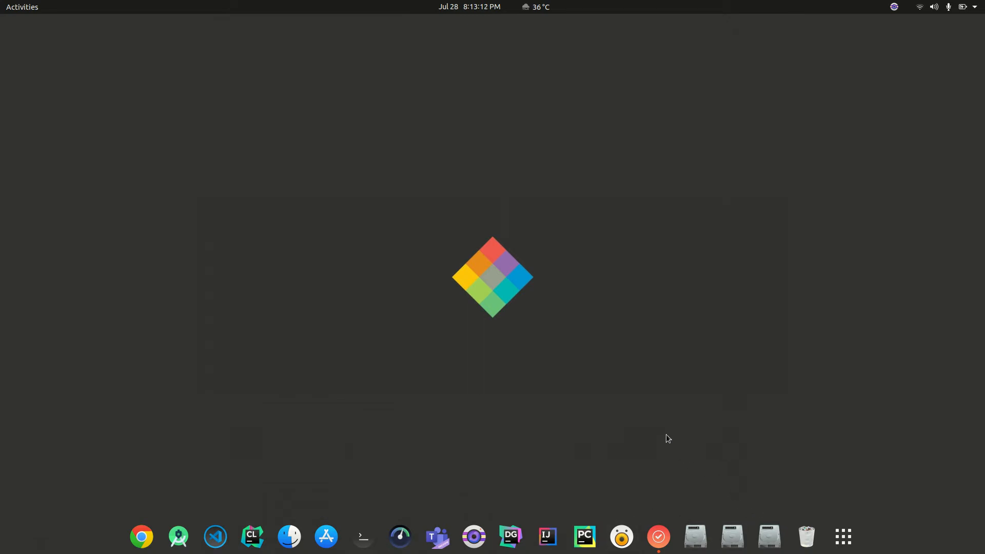
left_click(658, 536)
left_click(353, 248)
left_click(359, 251)
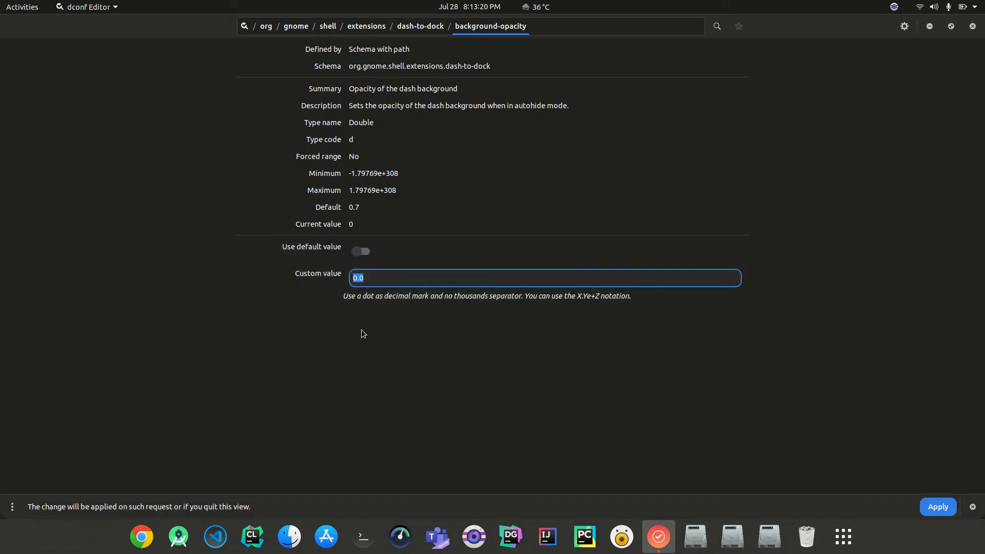
type("3")
key("BackSpace")
type("0.3")
left_click(936, 506)
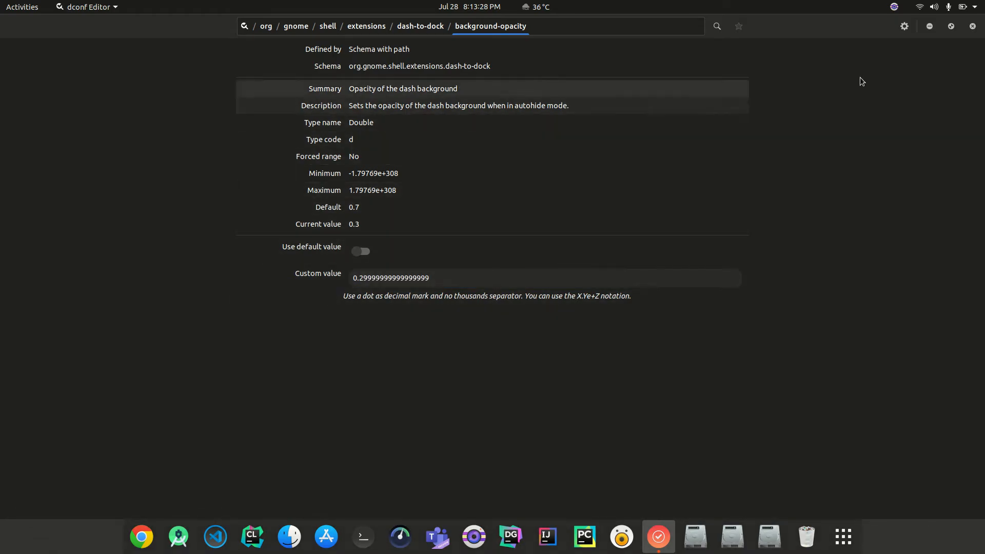
left_click(931, 25)
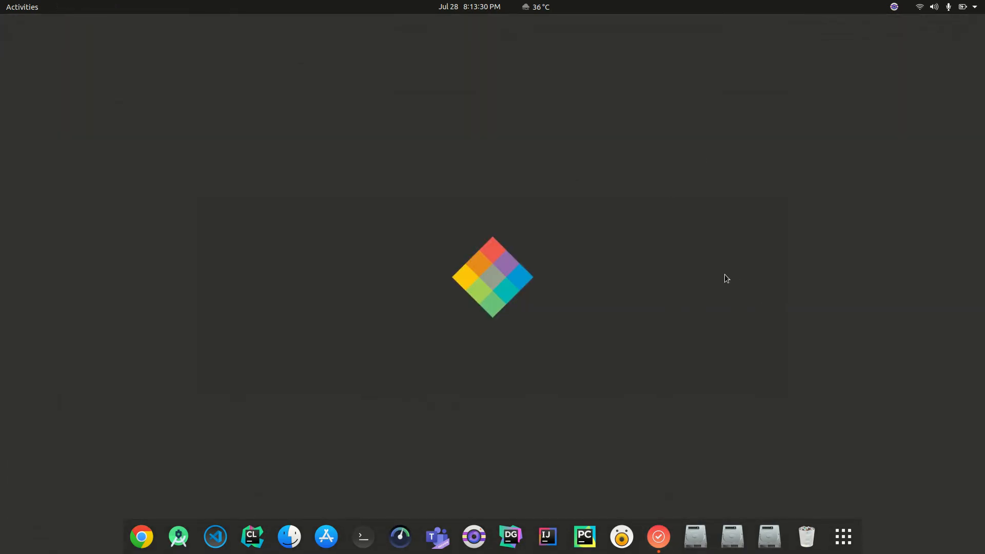
left_click(658, 537)
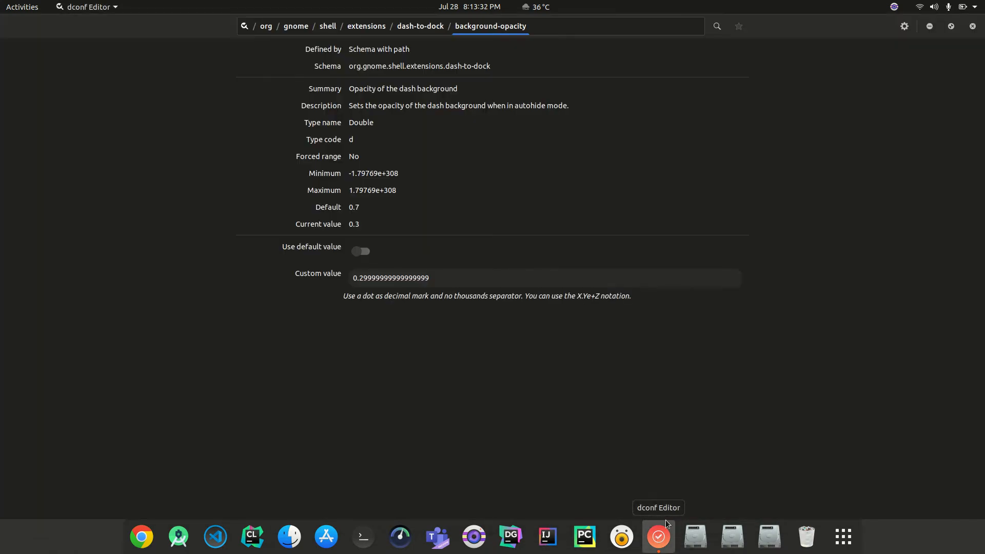
Step: Return to the dash-to-dock keys and open the running-indicator-style key
left_click(416, 27)
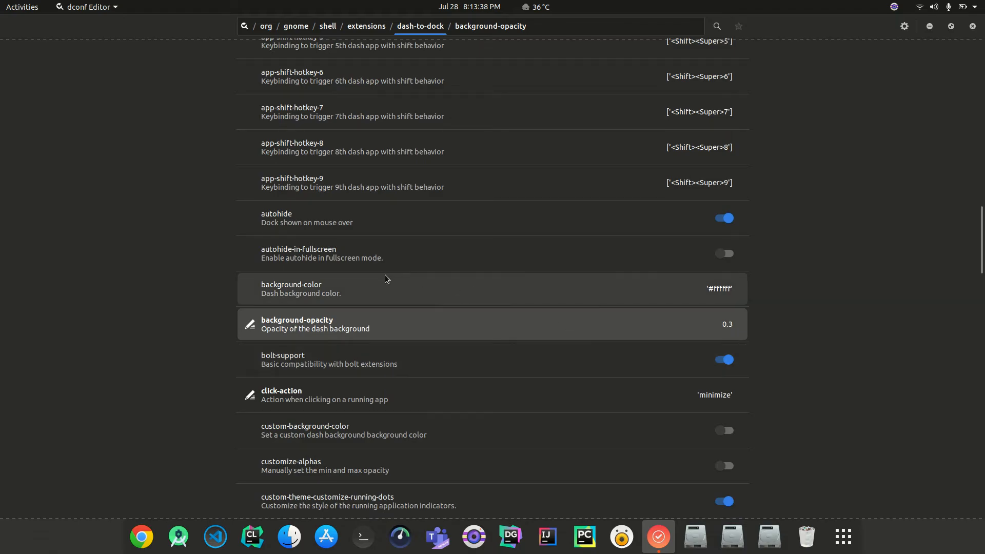
scroll(370, 256, "down", 1)
scroll(411, 273, "down", 4)
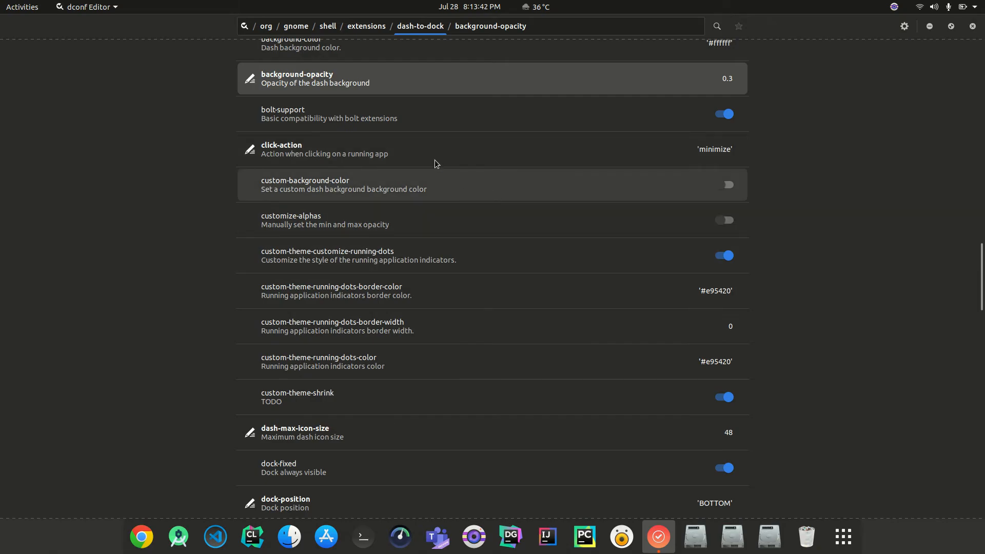
scroll(492, 368, "down", 3)
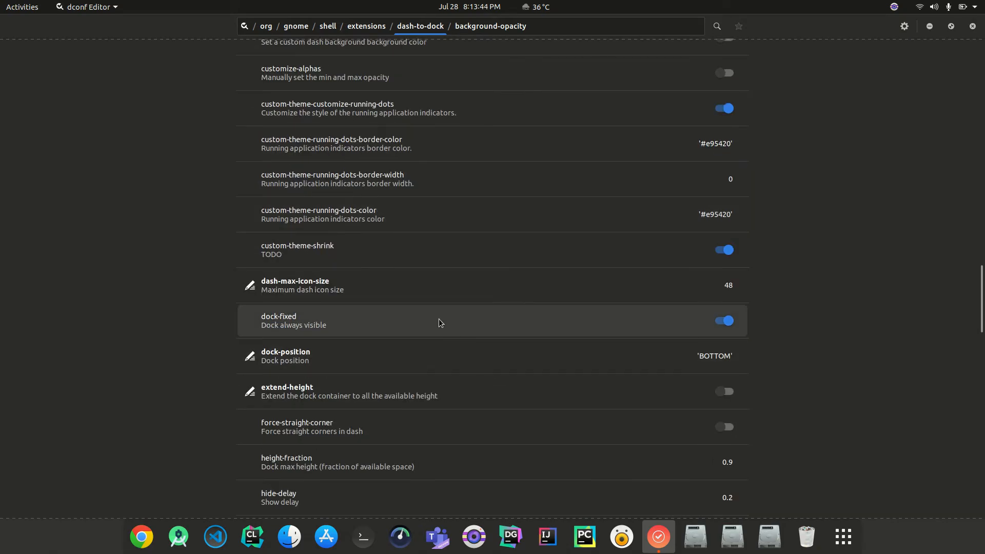
scroll(431, 354, "down", 1)
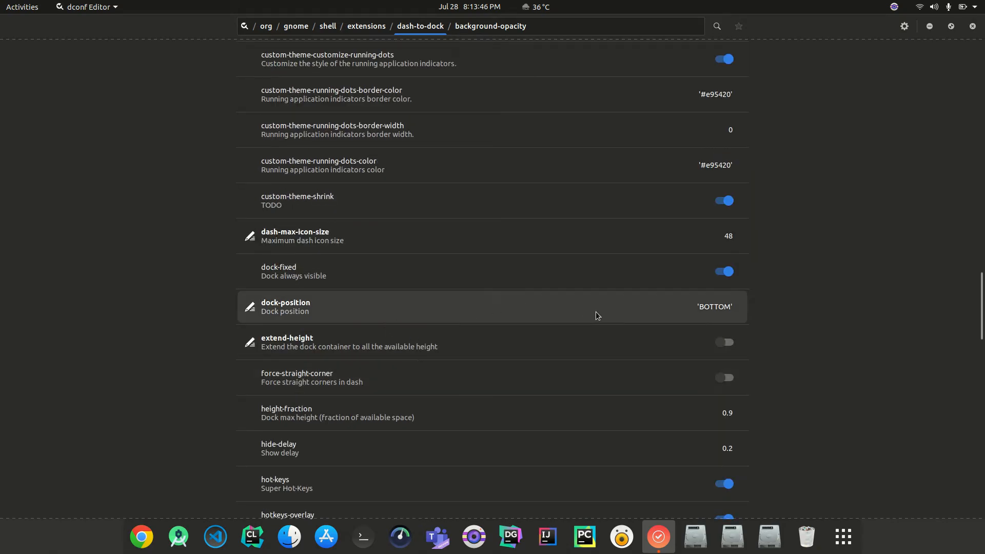
scroll(495, 370, "down", 4)
scroll(495, 370, "down", 9)
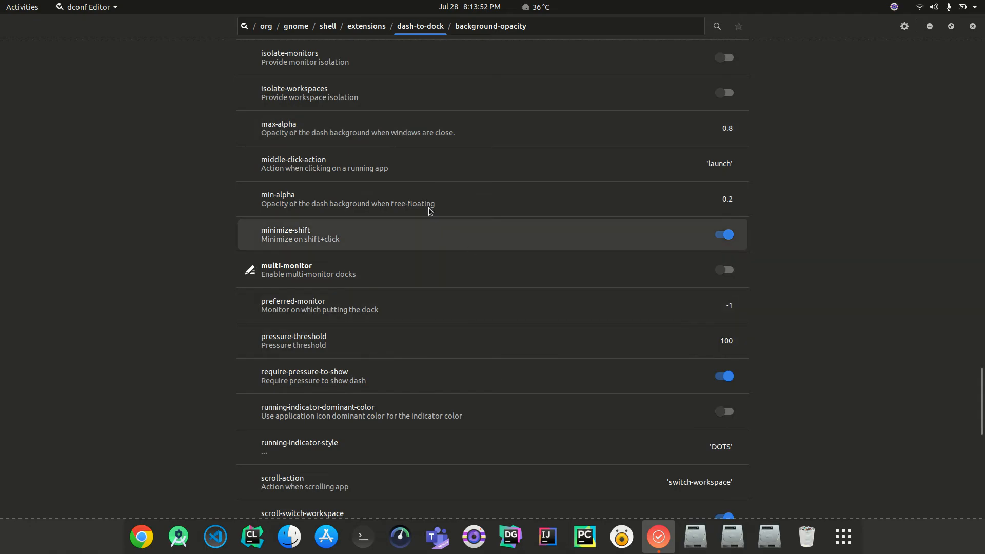
scroll(486, 235, "down", 5)
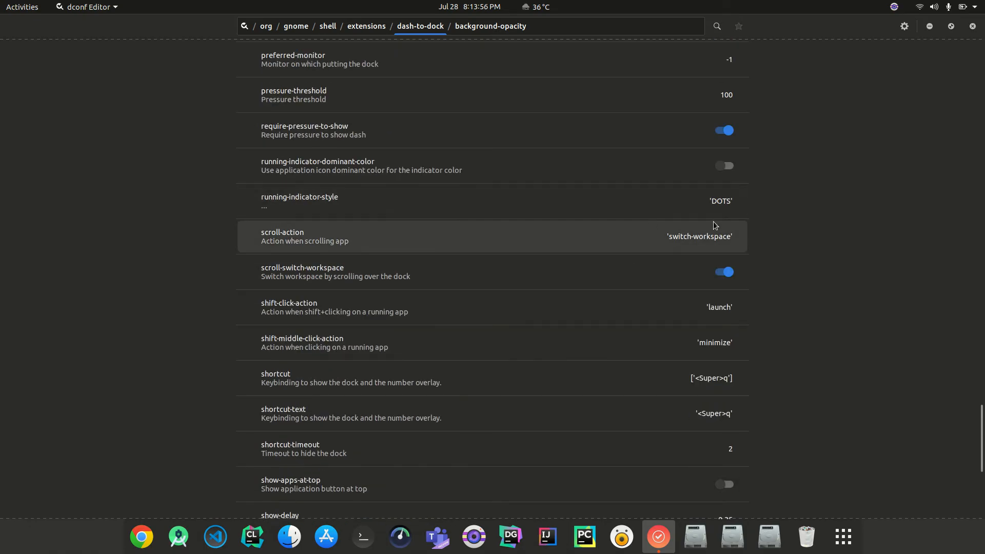
left_click(669, 210)
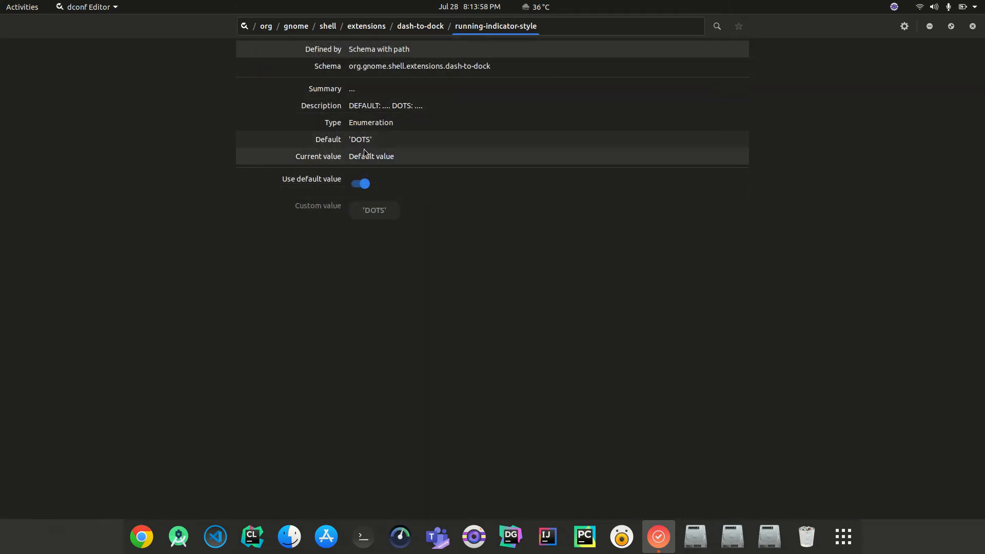
Step: Override the default of the running-indicator-style key with the custom value 'SQUARES' and apply the change
left_click(362, 184)
left_click(382, 214)
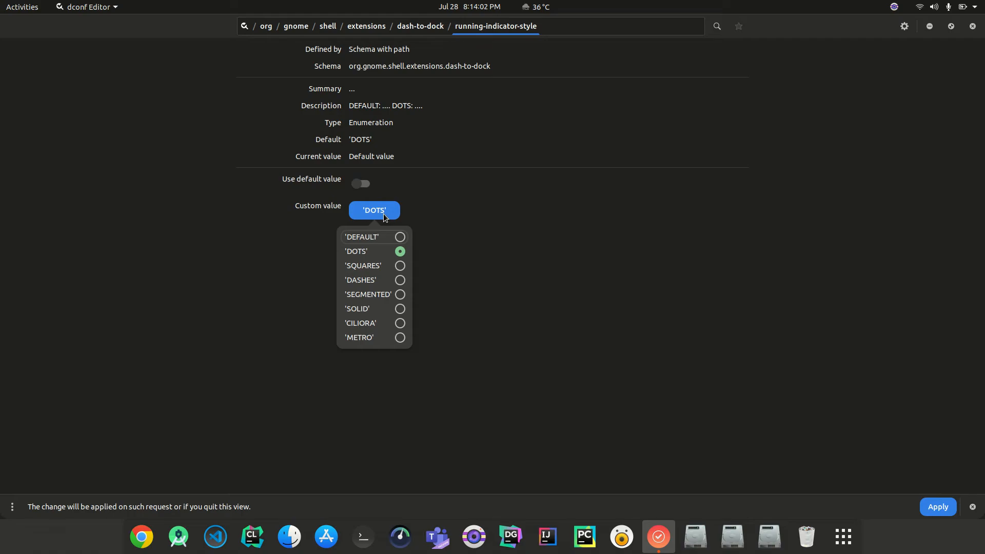
left_click(383, 213)
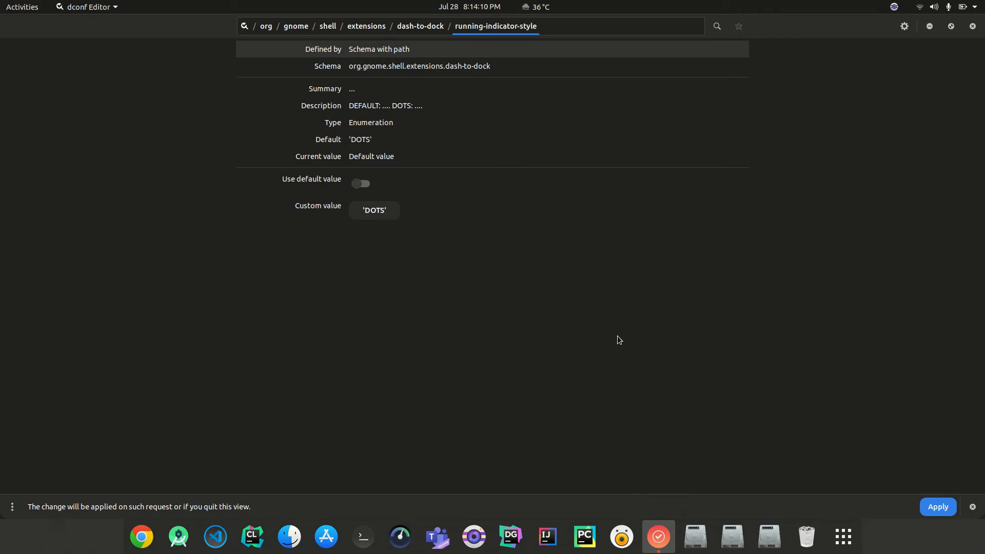
left_click(373, 214)
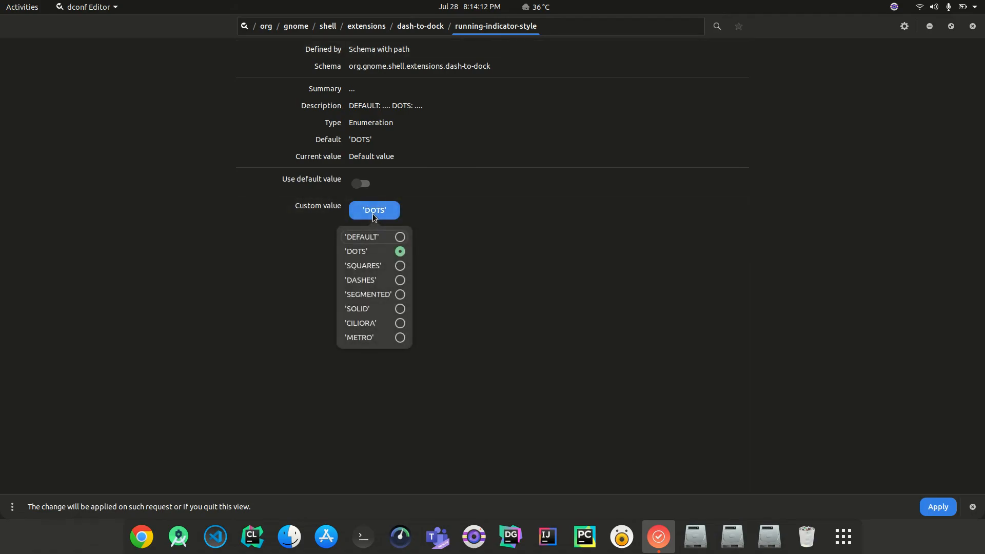
left_click(366, 267)
left_click(937, 507)
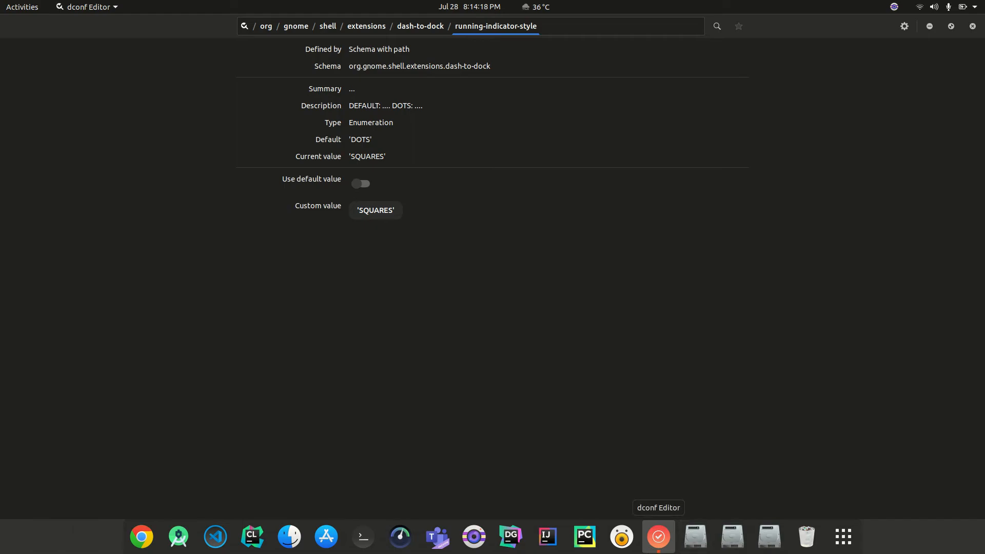
Step: Try the 'DASHES' and 'SEGMENTED' values for the running-indicator-style key, applying each one
left_click(373, 216)
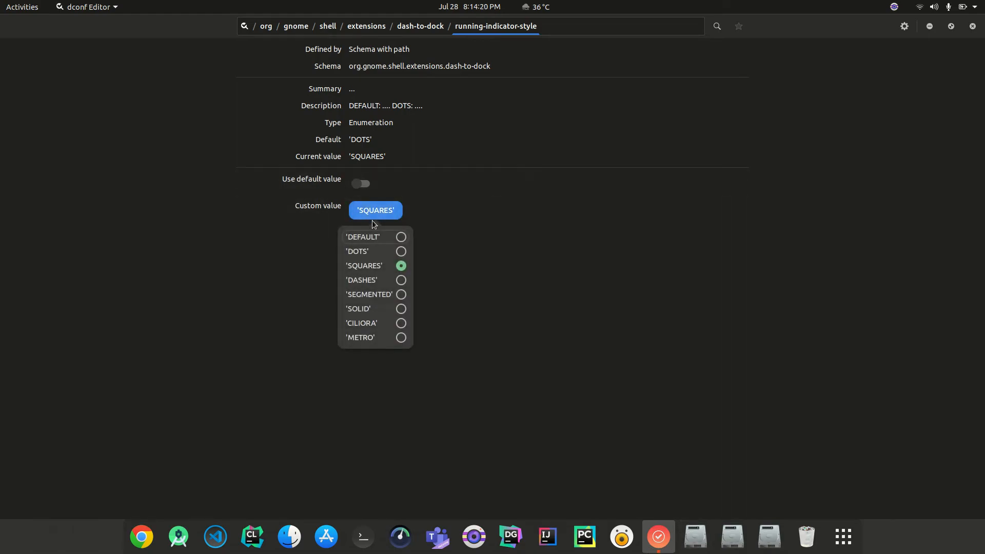
left_click(374, 281)
left_click(938, 510)
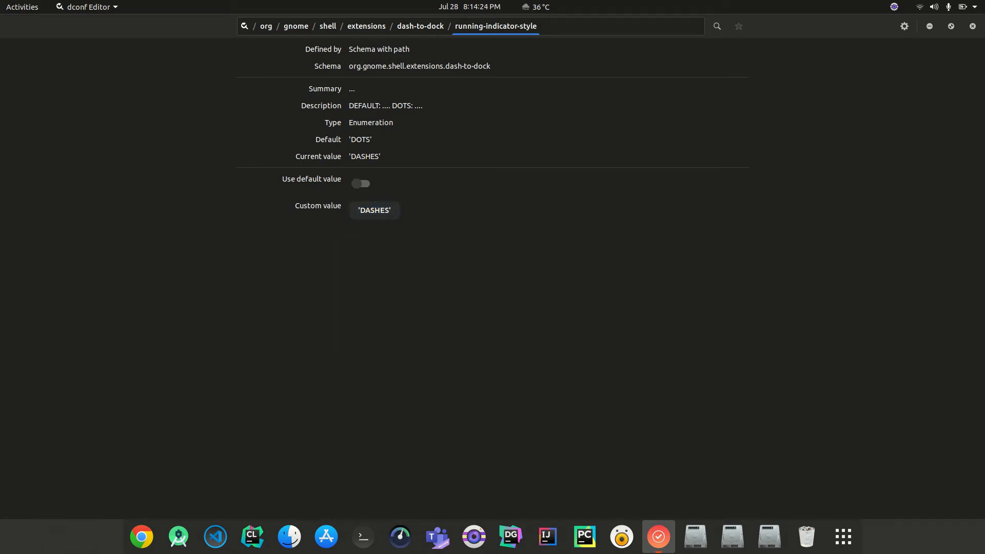
left_click(367, 211)
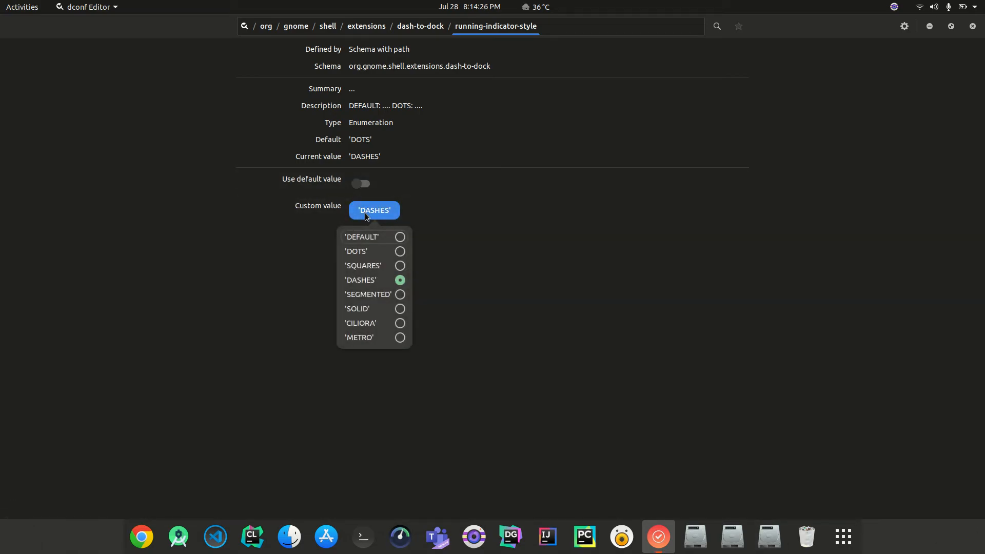
left_click(374, 297)
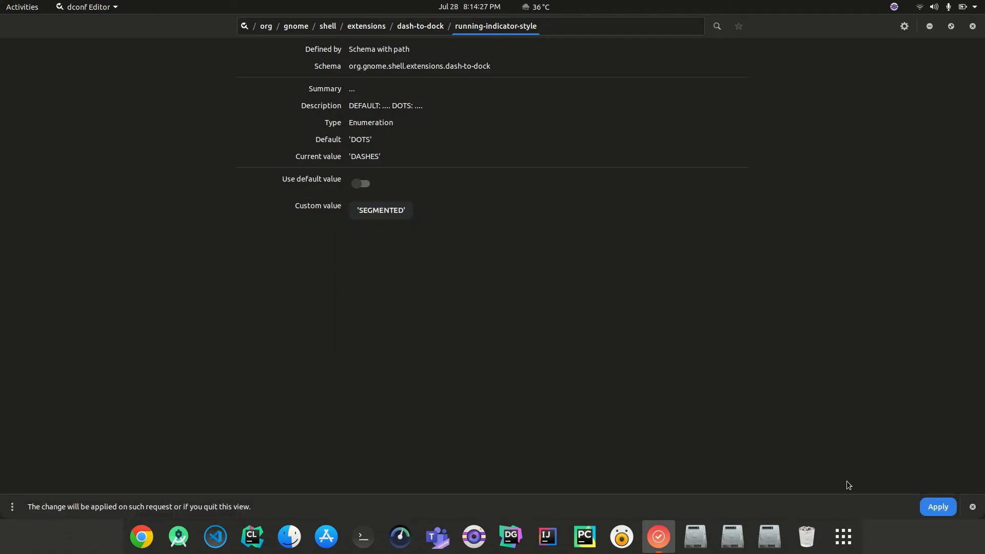
left_click(939, 510)
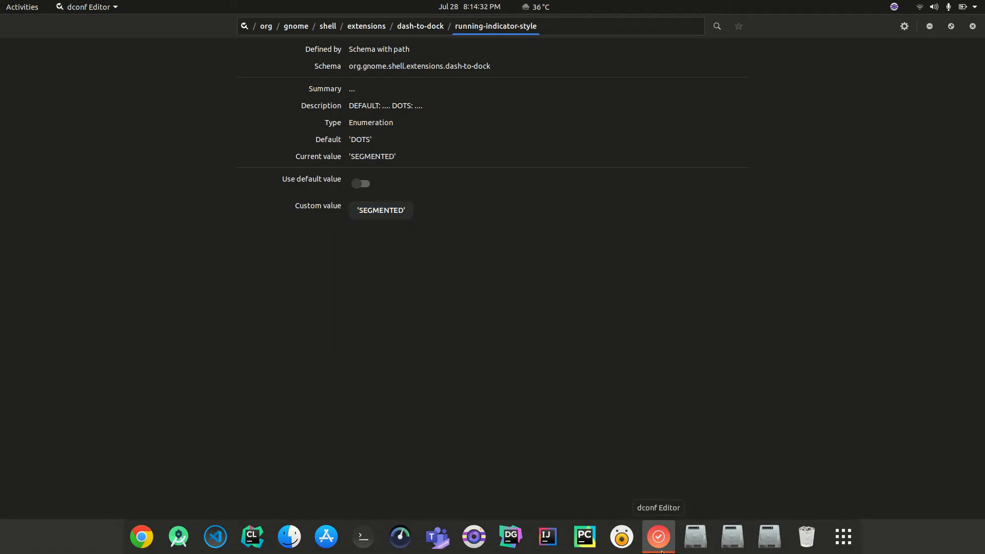
Step: Try the 'SOLID' and 'METRO' values for the running-indicator-style key, applying each one
left_click(380, 210)
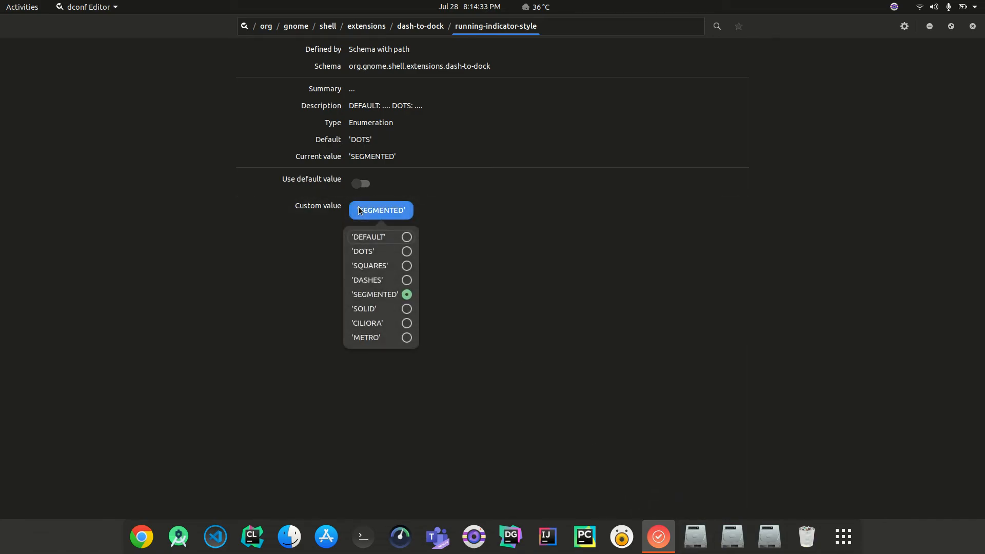
left_click(365, 309)
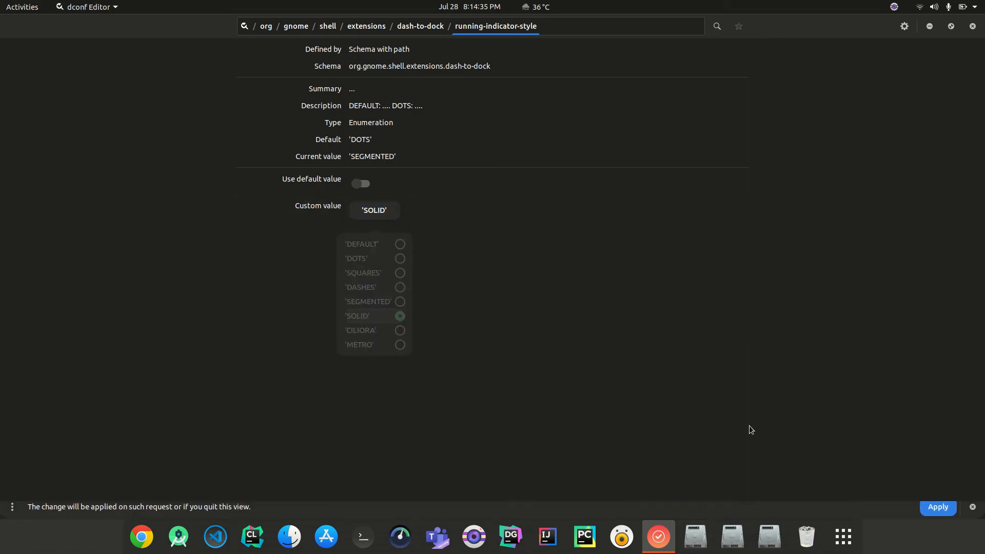
left_click(931, 513)
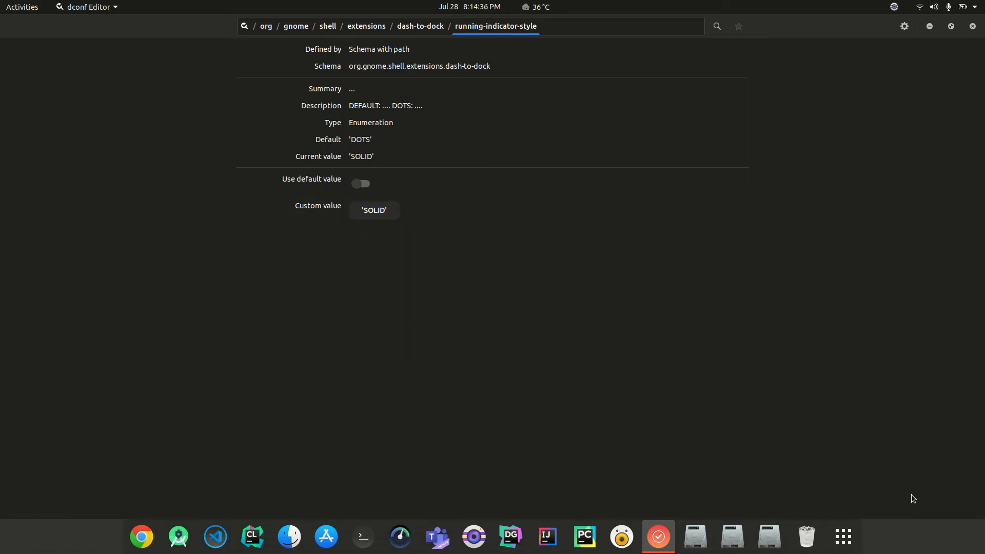
left_click(379, 211)
left_click(377, 339)
left_click(940, 511)
Step: Set the custom value of the running-indicator-style key to 'DASHES' and apply the change
left_click(367, 215)
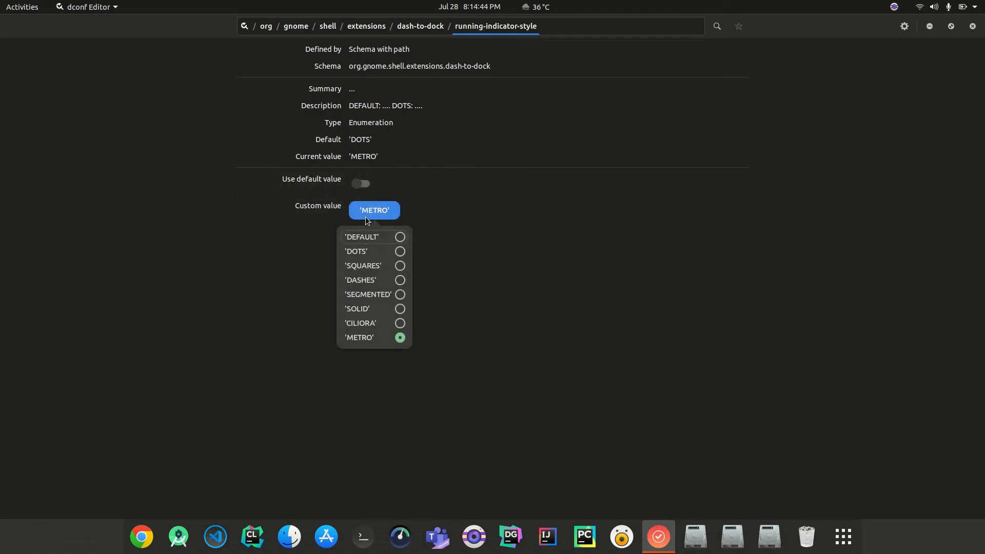
left_click(357, 281)
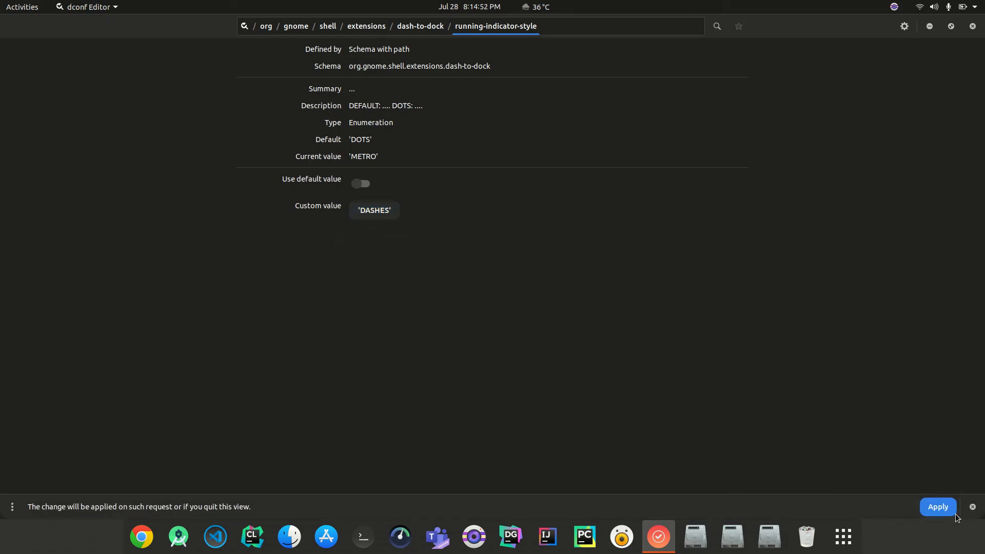
left_click(935, 505)
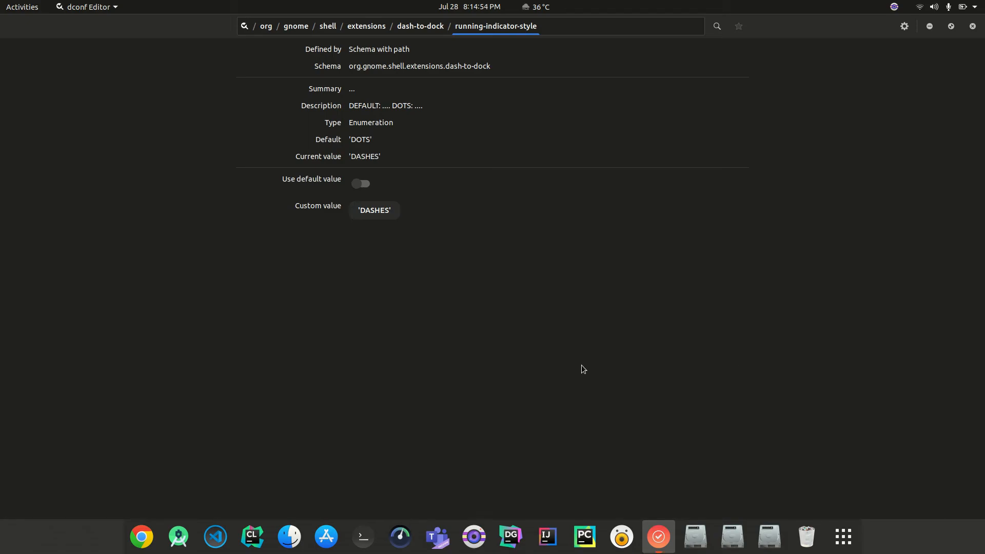
Step: Return to the dash-to-dock keys and enable show-apps-at-top
left_click(420, 26)
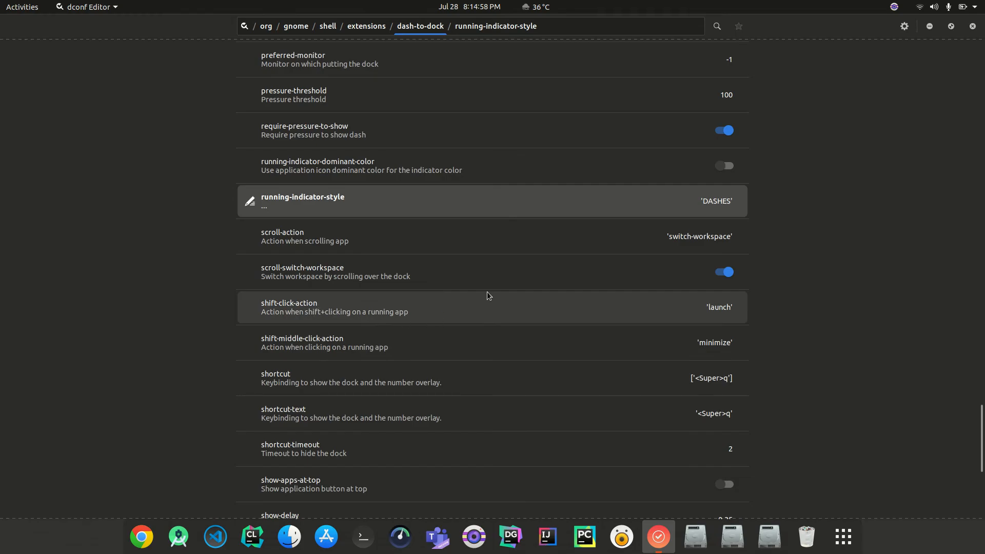
scroll(487, 292, "down", 5)
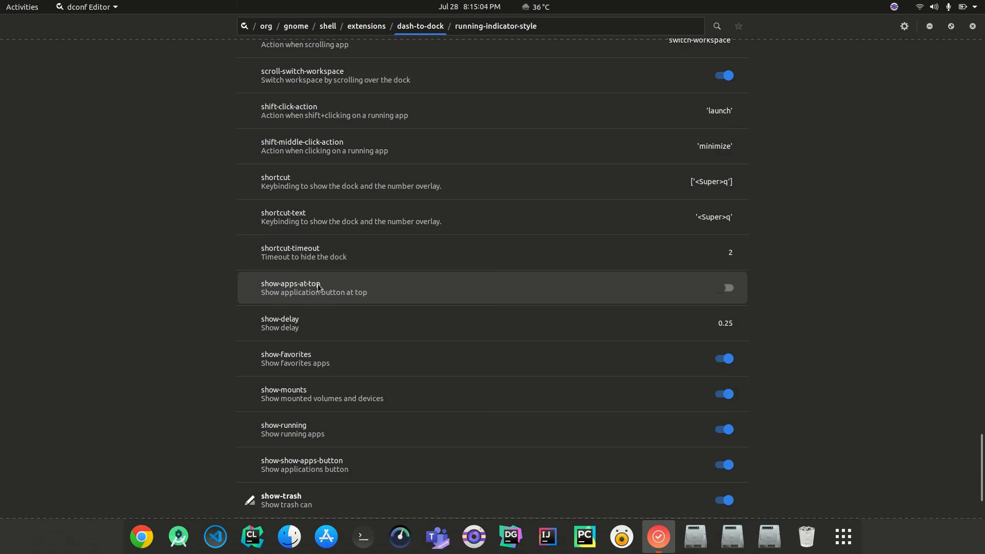
left_click(725, 286)
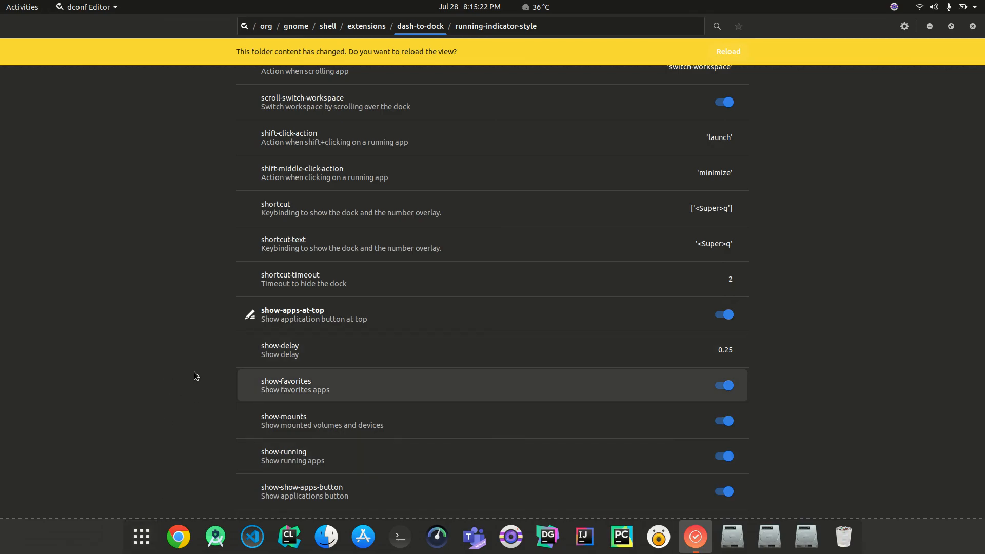
Step: Enable the unity-backlit-items key of the dash-to-dock extension and check the dock on the desktop
scroll(194, 371, "down", 2)
scroll(536, 382, "down", 3)
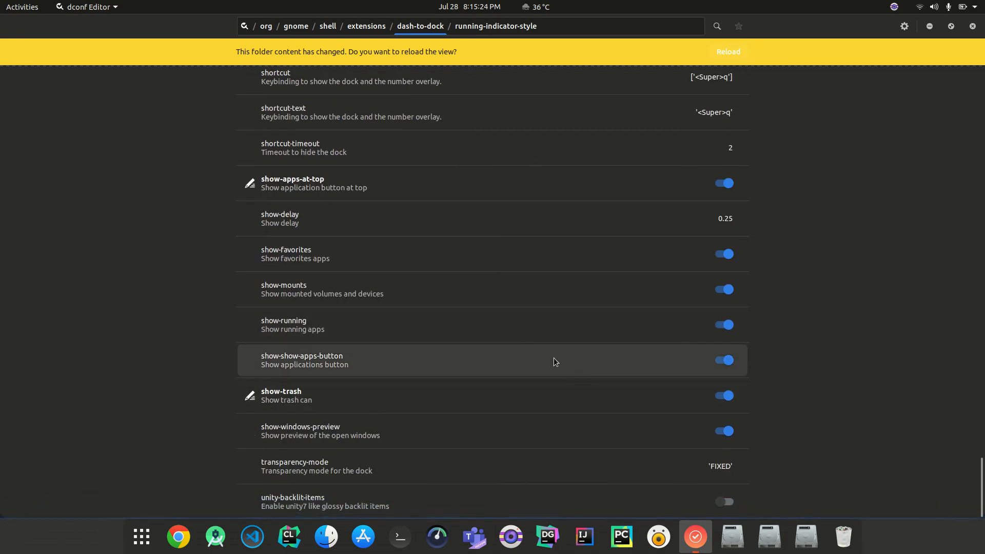
left_click(724, 503)
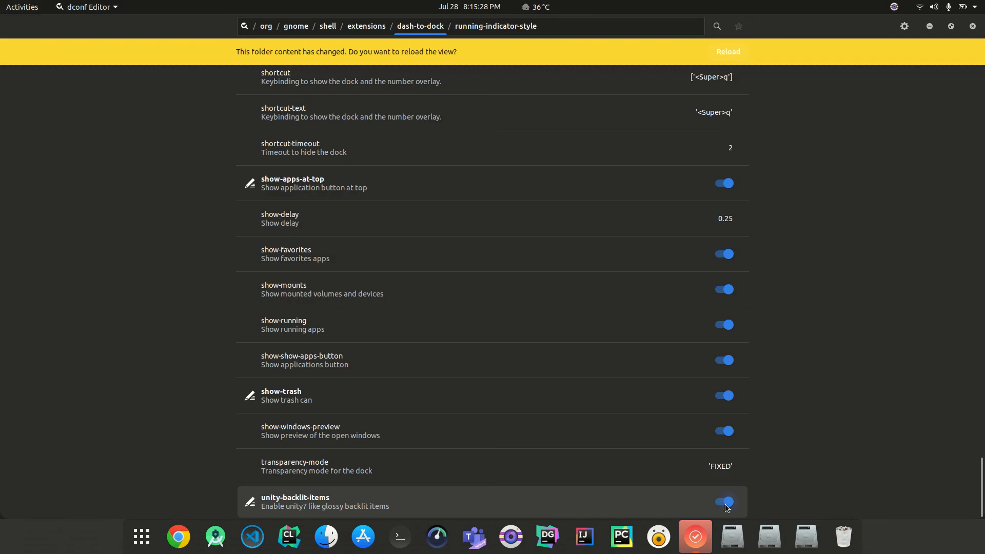
left_click(726, 504)
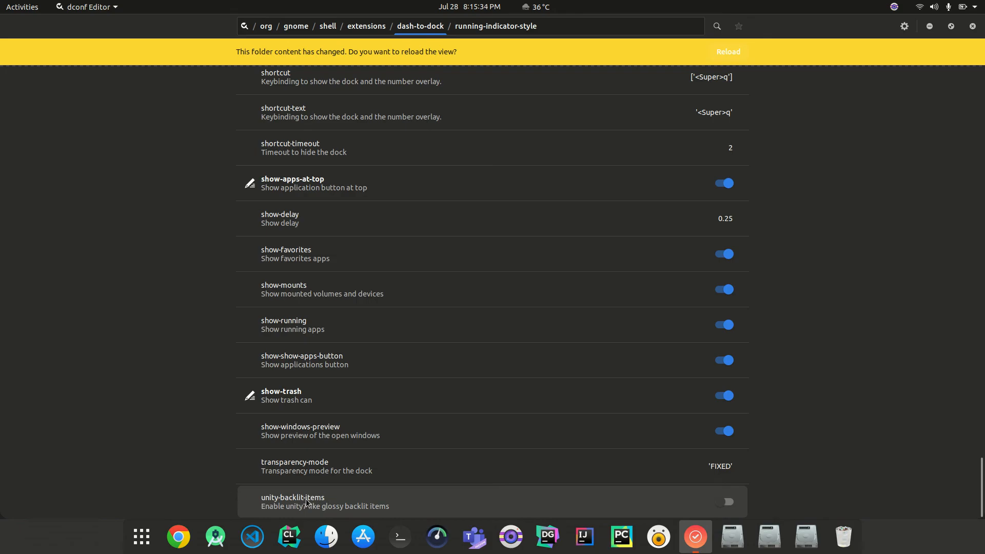
left_click(729, 501)
left_click(696, 538)
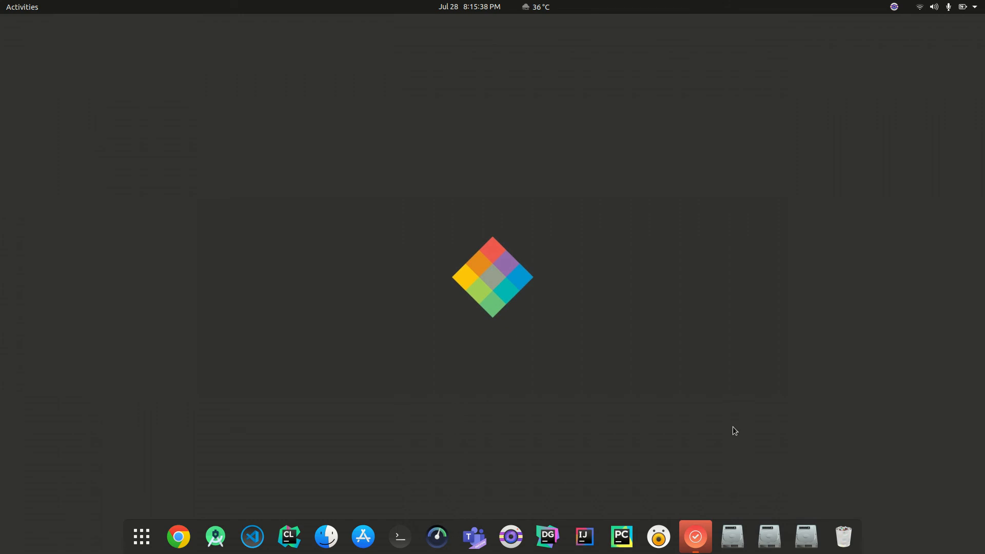
left_click(693, 534)
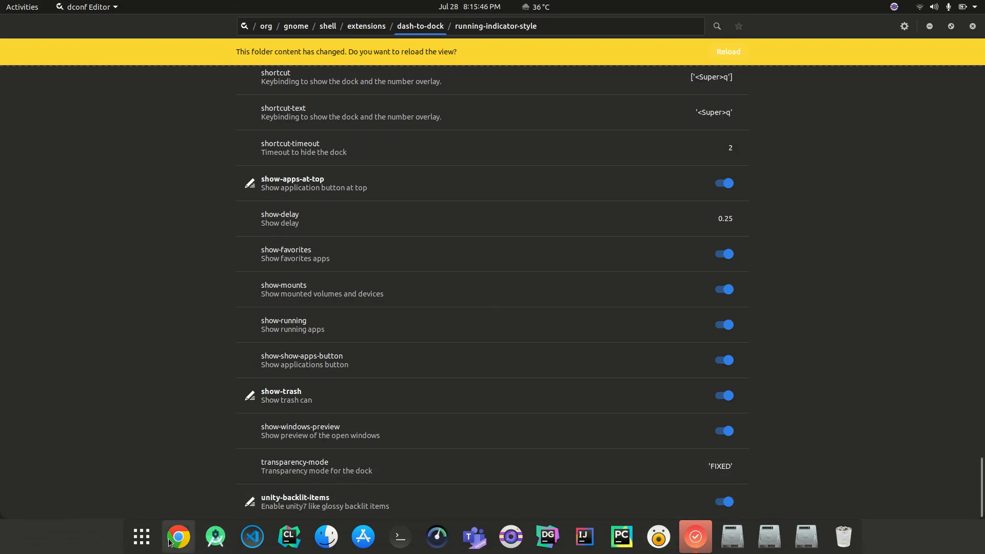
Step: Open the Files window from the dock to check its running indicator and backlit icon, and close the window again
left_click(329, 545)
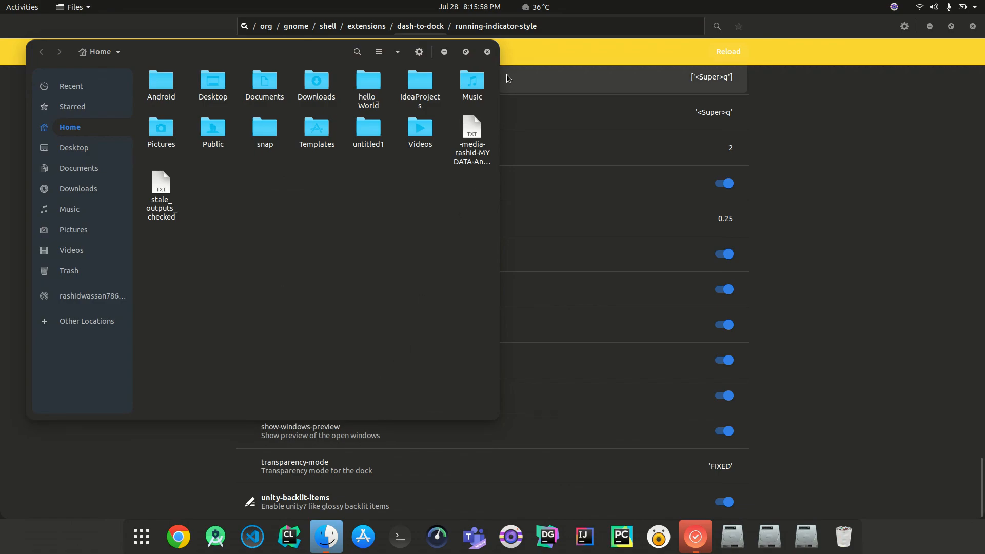
left_click(488, 52)
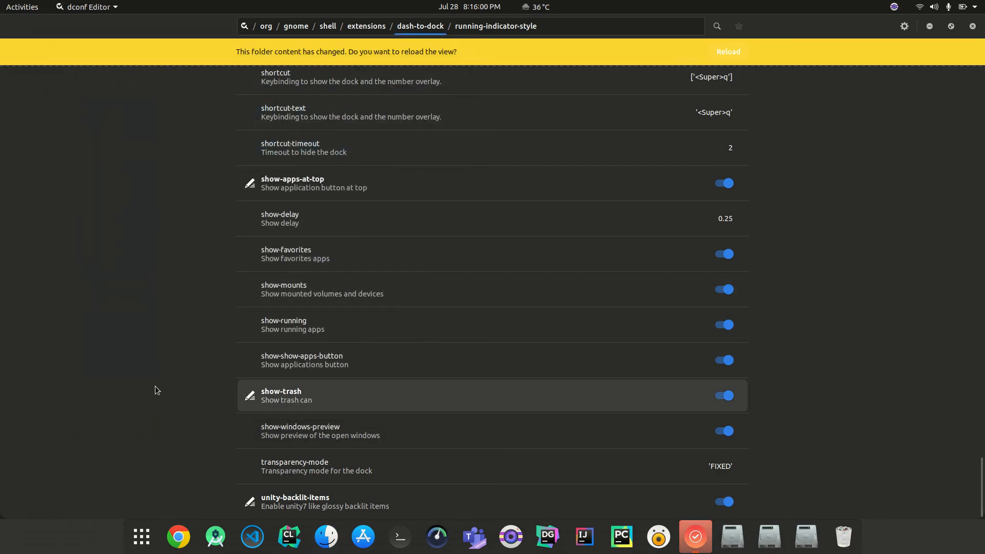
Step: Reload the changed dash-to-dock folder view and minimize the dconf Editor window to show the desktop
scroll(155, 386, "up", 5)
scroll(155, 385, "up", 15)
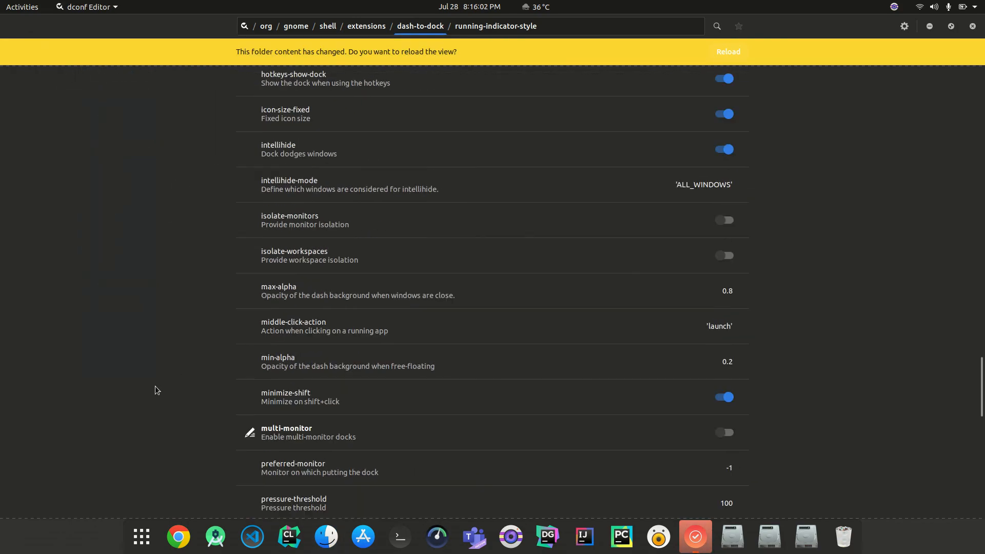
left_click(725, 52)
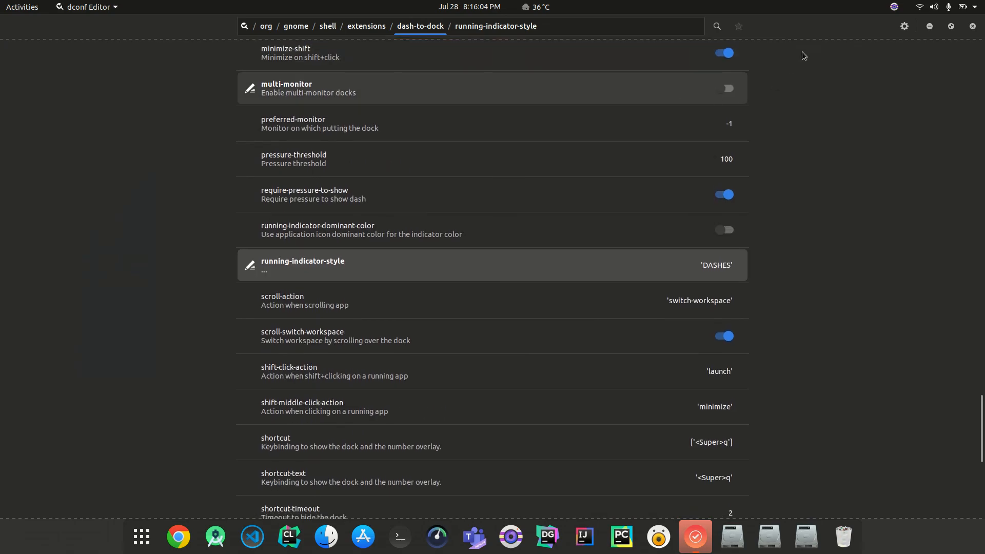
left_click(930, 26)
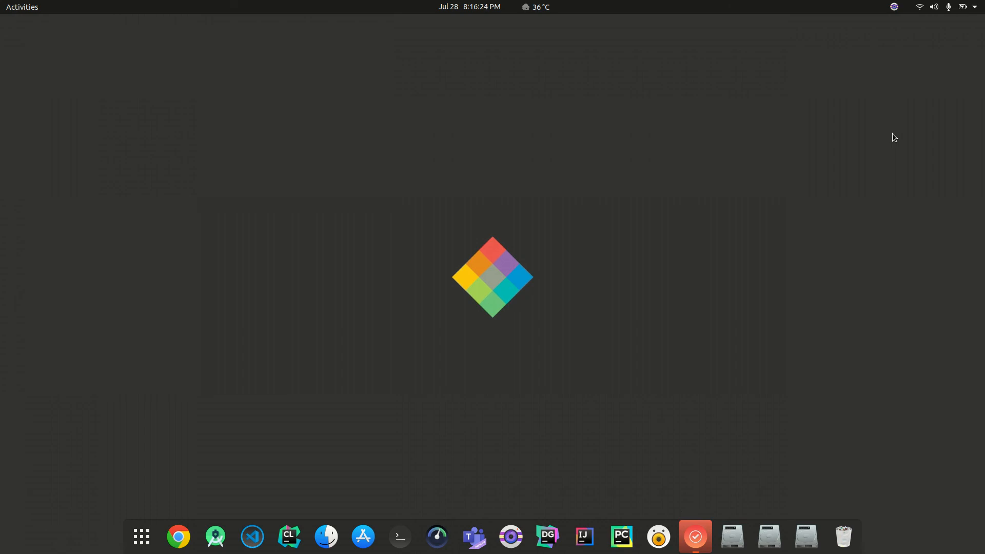
left_click(894, 7)
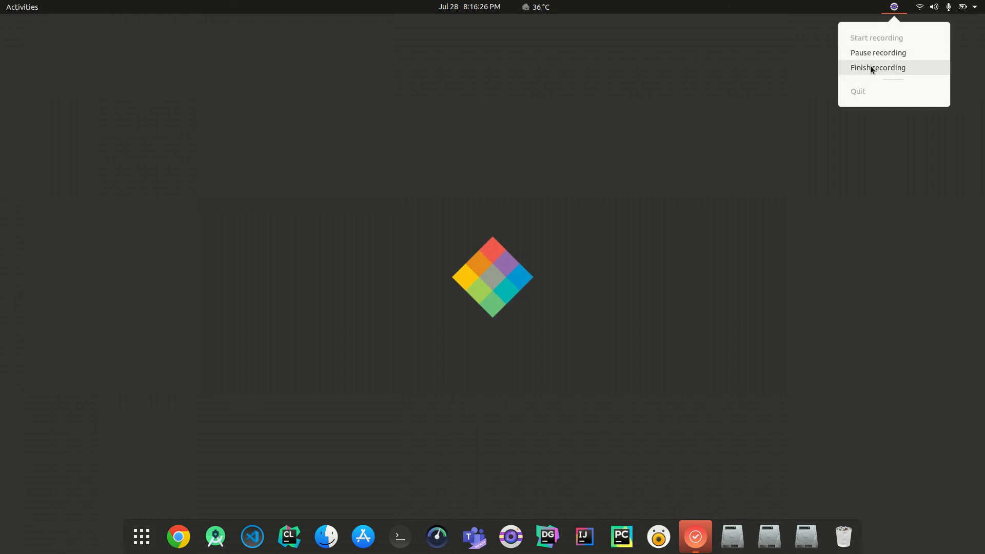